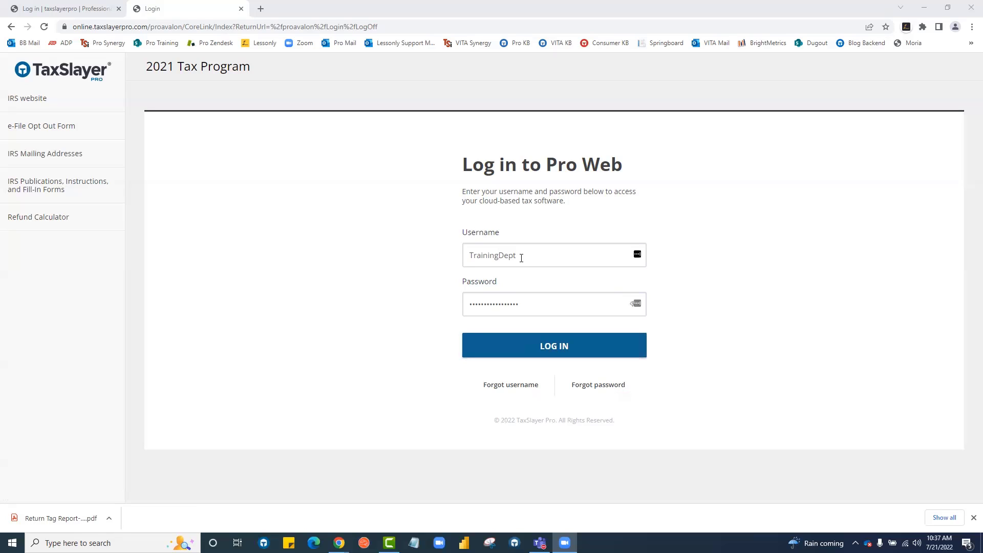
# Log in with a texted six-digit verification code to reach the 2021 Tax Program main menu
pyautogui.click(553, 352)
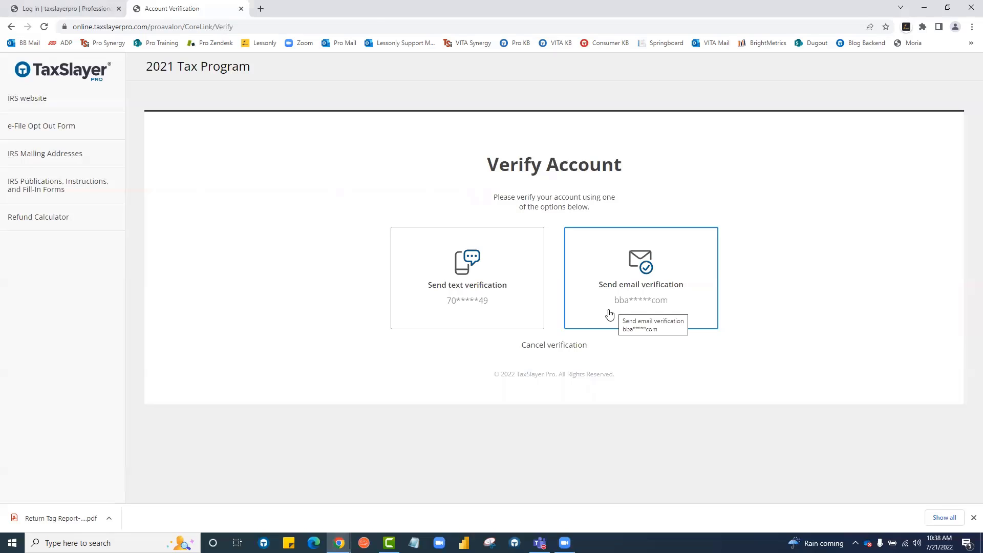
pyautogui.click(476, 302)
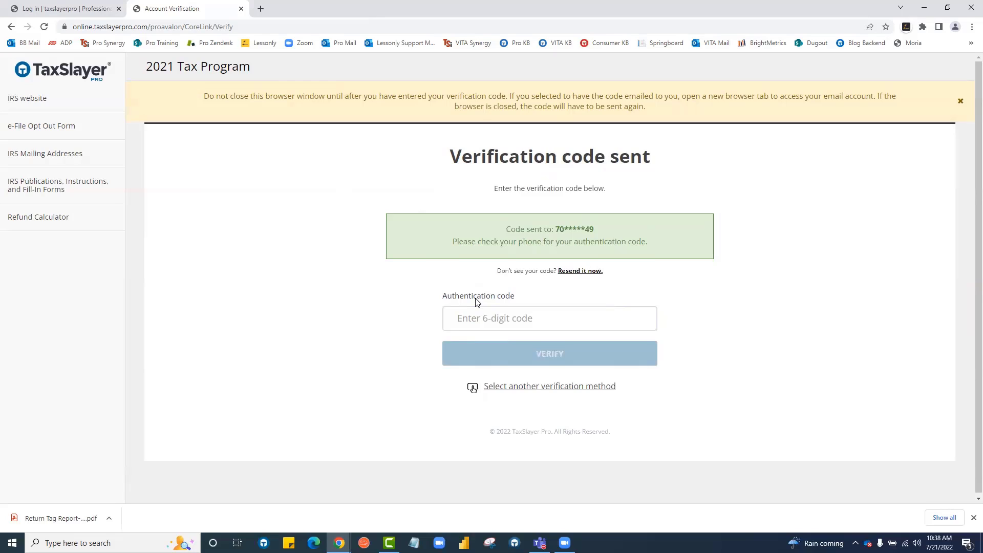
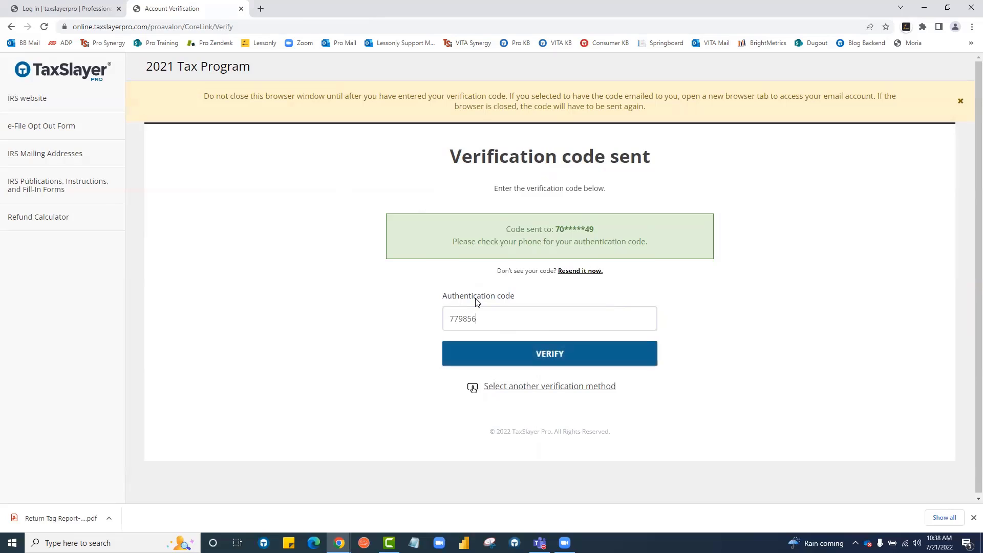
pyautogui.click(552, 358)
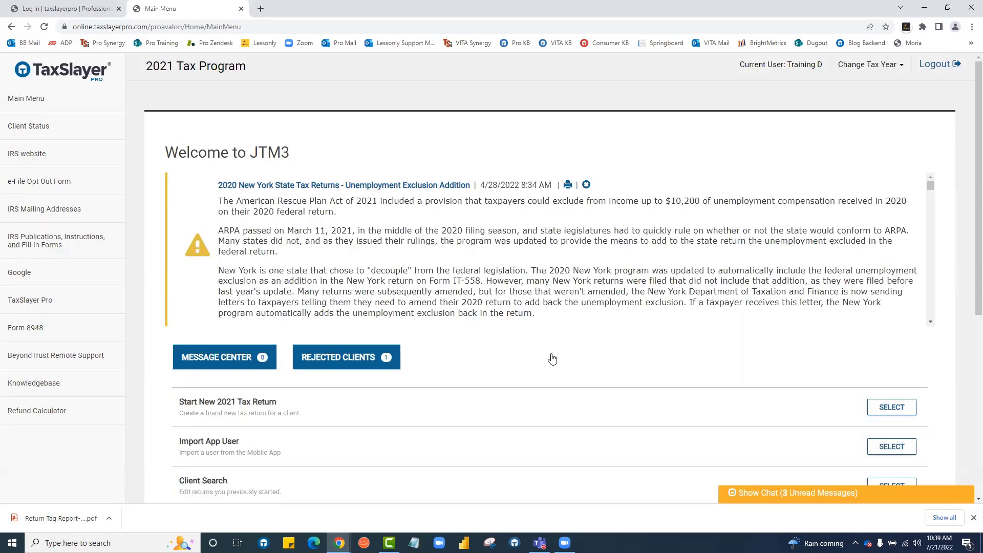
# Show the Change Tax Year list, offering tax years 2016 through 2021
pyautogui.click(855, 66)
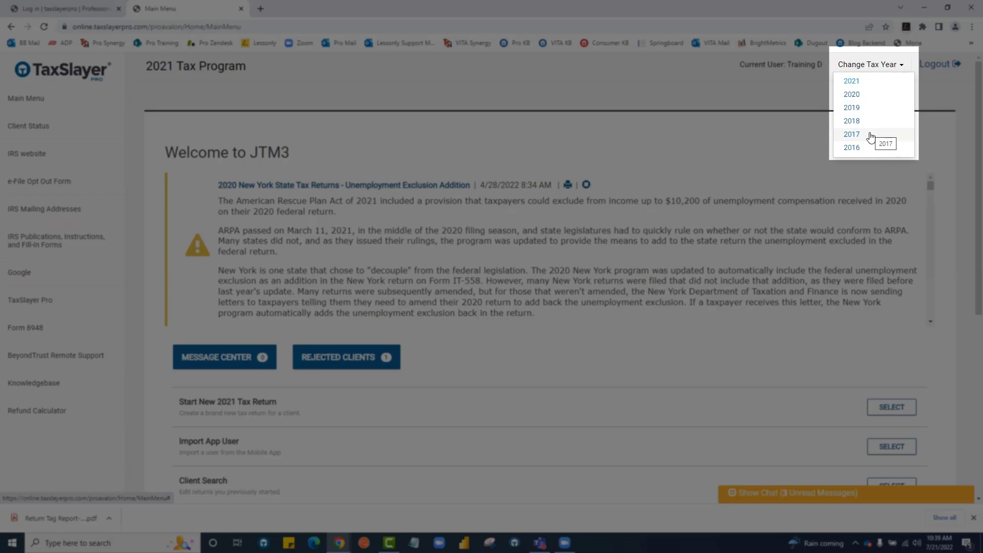
# Dismiss the tax year list, staying on the 2021 main menu
pyautogui.click(818, 134)
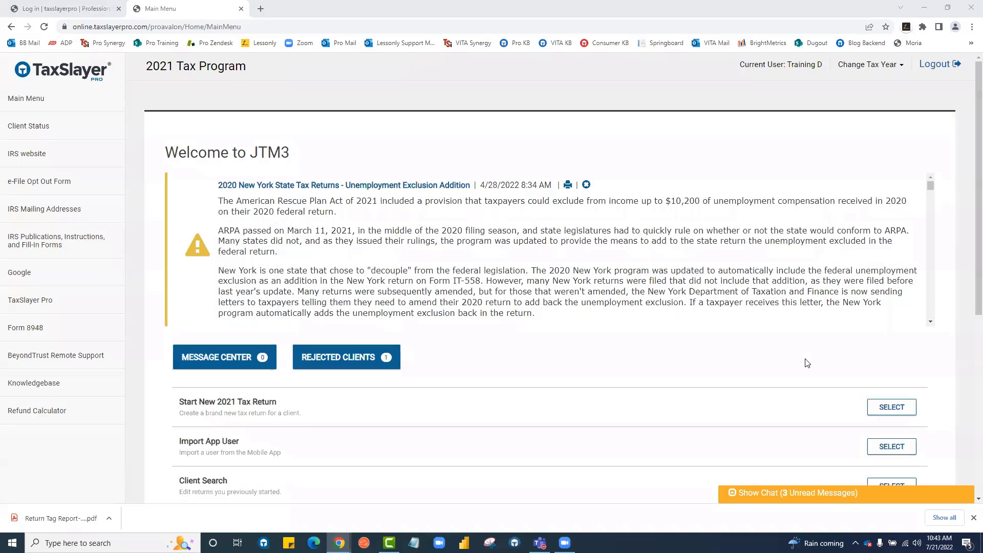
# Go through the Configuration Menu to the office's Office Setup page
pyautogui.scroll(-4, 811, 364)
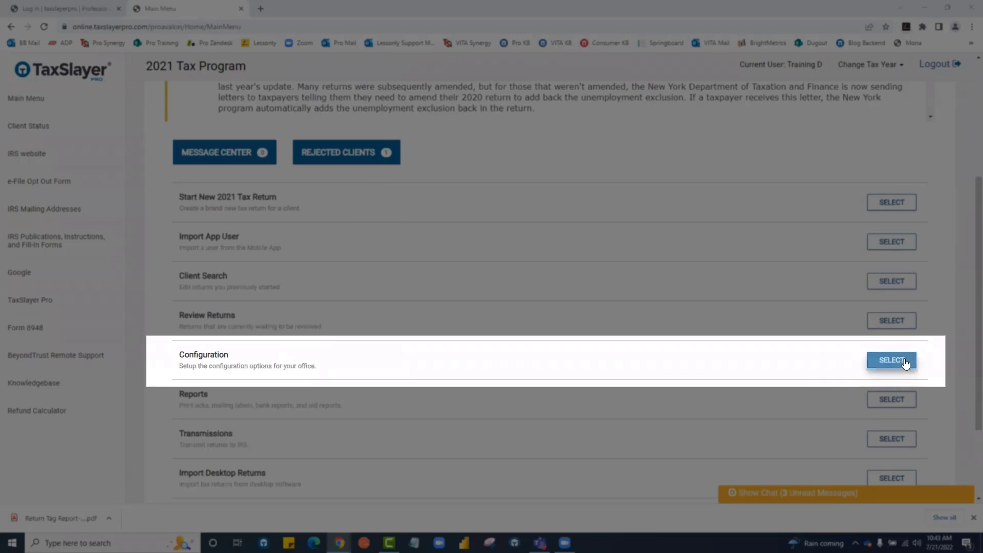
pyautogui.click(892, 360)
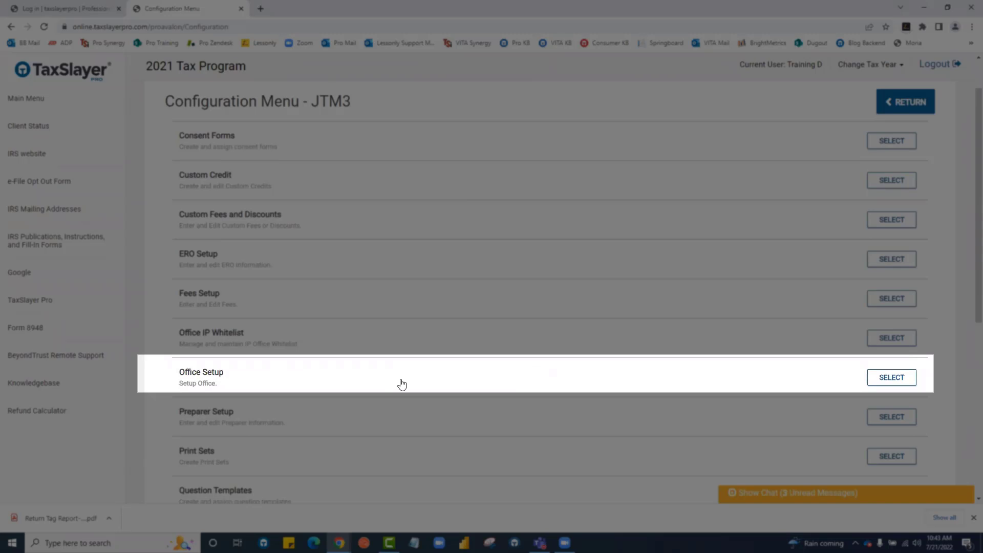
pyautogui.click(400, 380)
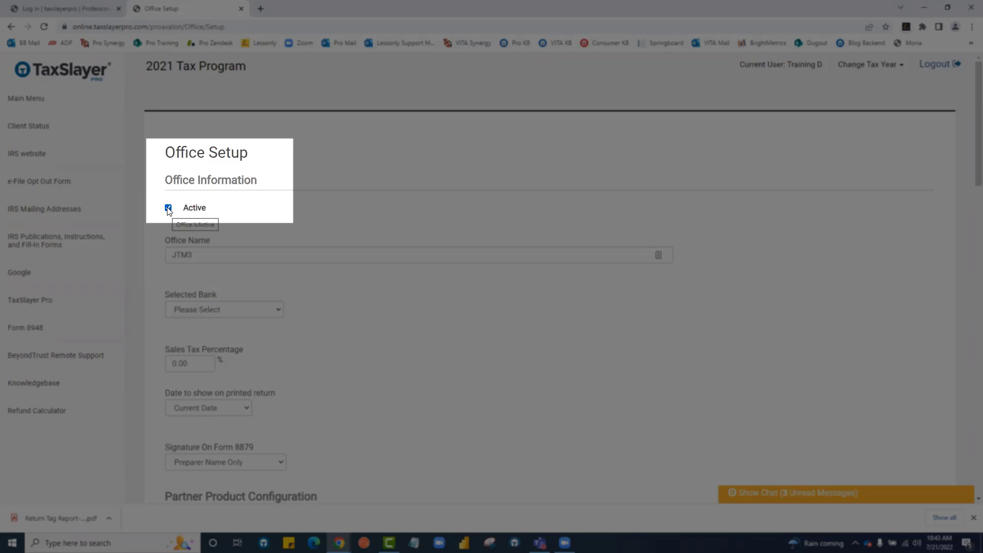
# Keep the office Active and set Selected Bank to Not Offering Bank Products
pyautogui.click(169, 208)
pyautogui.click(169, 209)
pyautogui.scroll(-1, 213, 243)
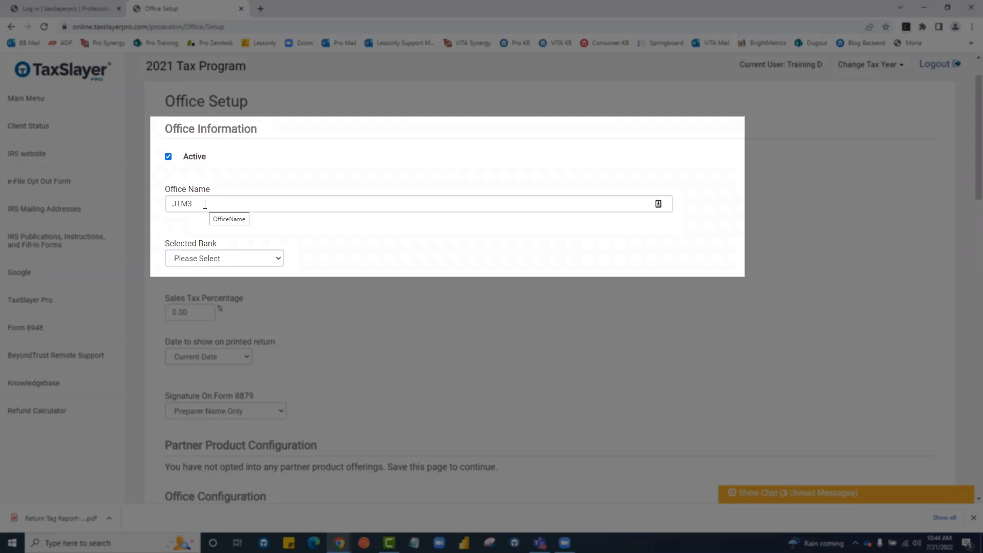
pyautogui.scroll(-1, 223, 225)
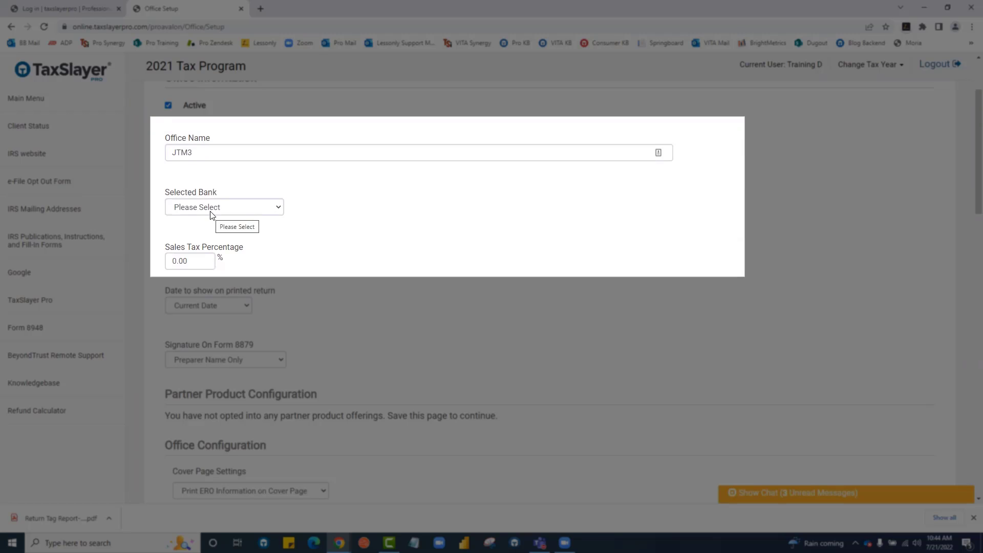
pyautogui.click(210, 211)
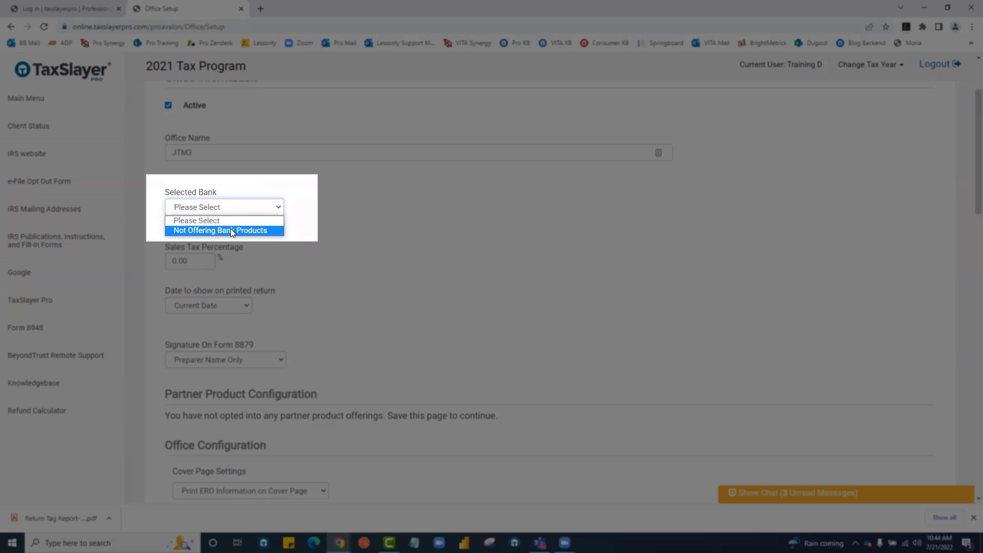
pyautogui.click(233, 230)
pyautogui.scroll(-2, 232, 228)
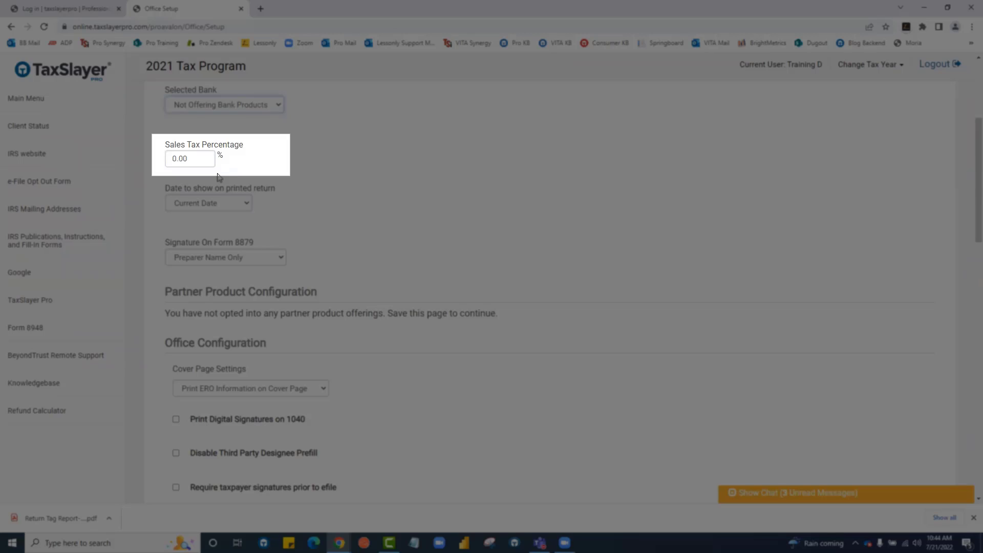
pyautogui.click(205, 162)
pyautogui.scroll(-1, 210, 157)
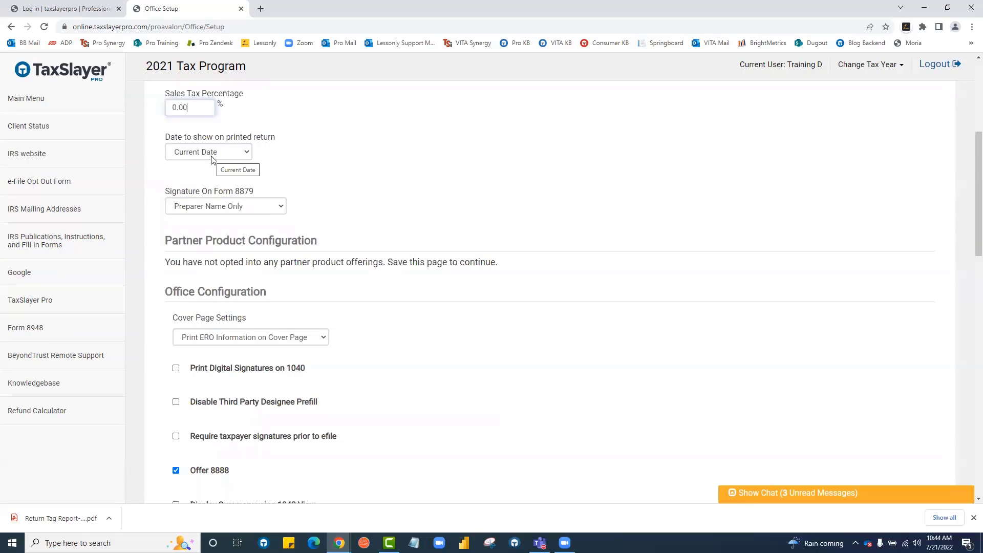
pyautogui.click(211, 154)
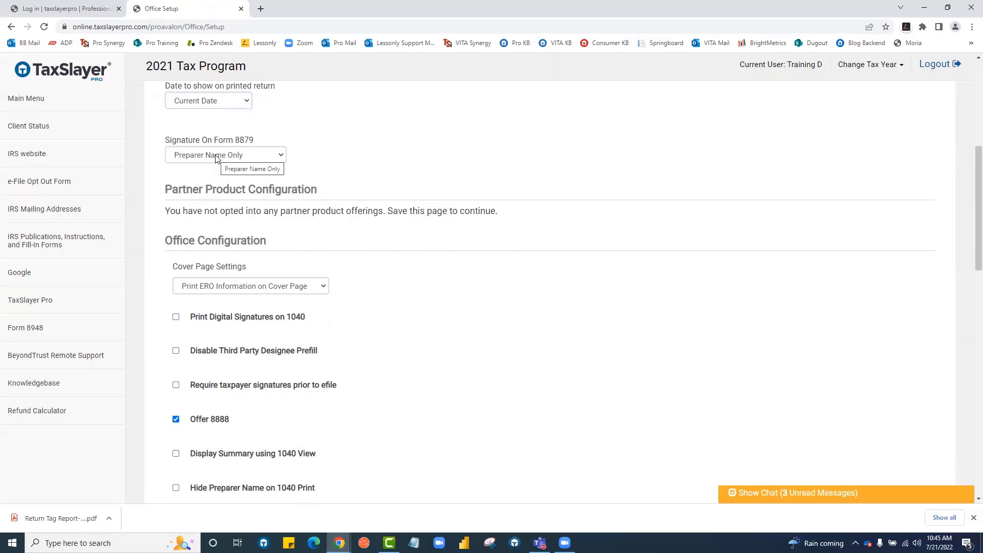
pyautogui.click(215, 156)
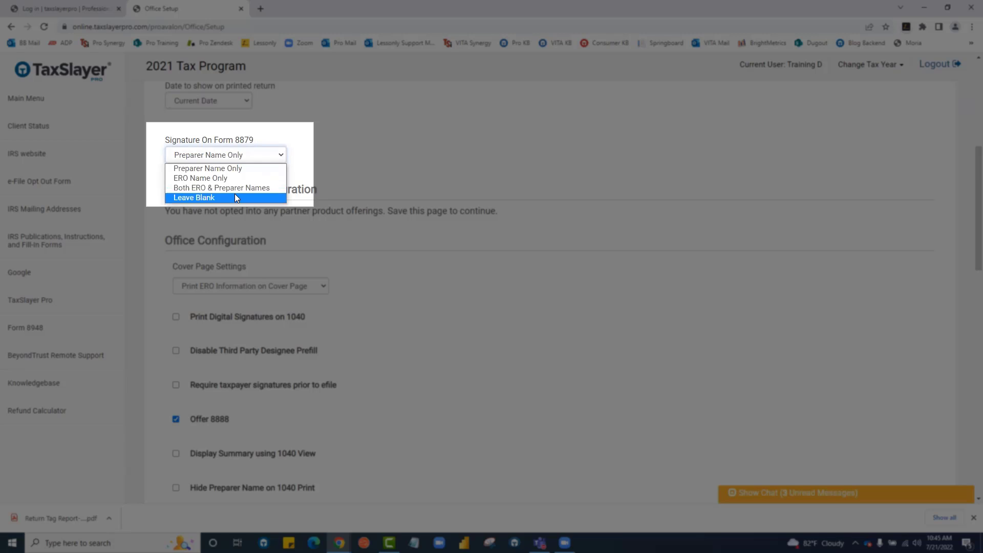
pyautogui.click(242, 205)
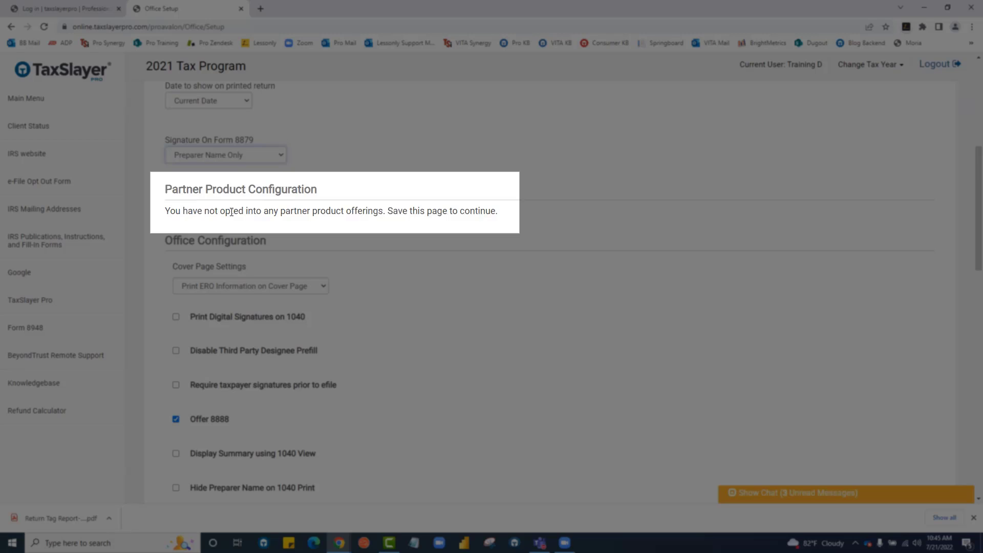
pyautogui.scroll(-2, 231, 212)
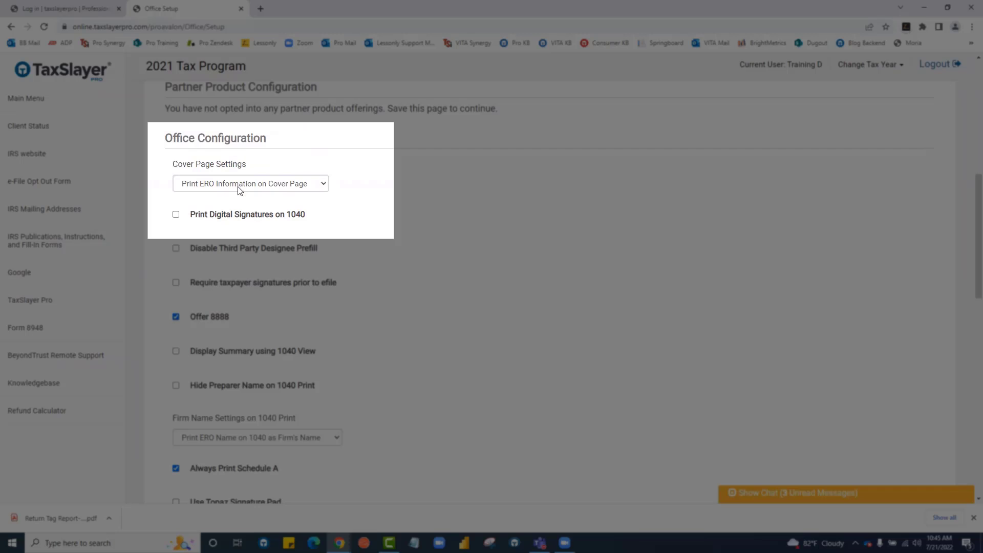
pyautogui.click(239, 187)
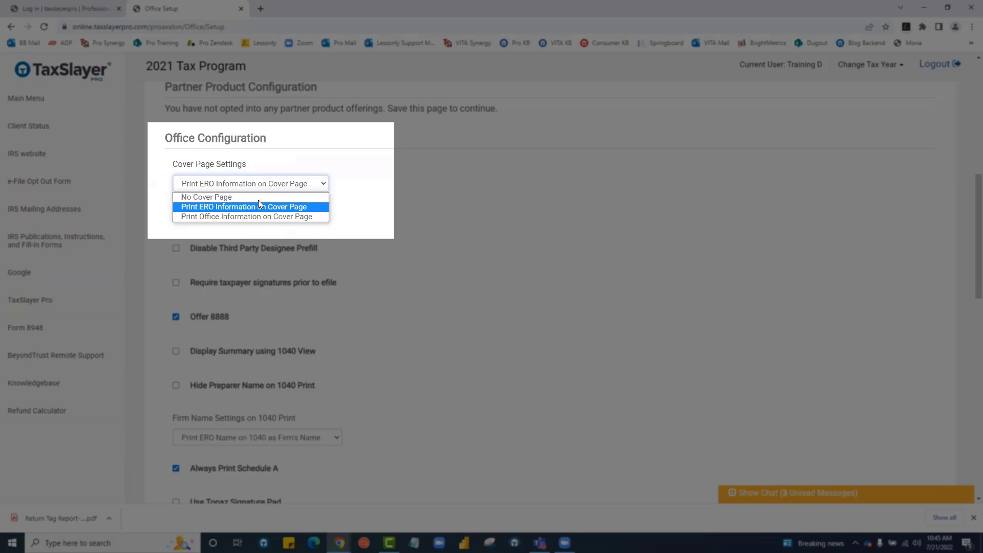
pyautogui.click(258, 206)
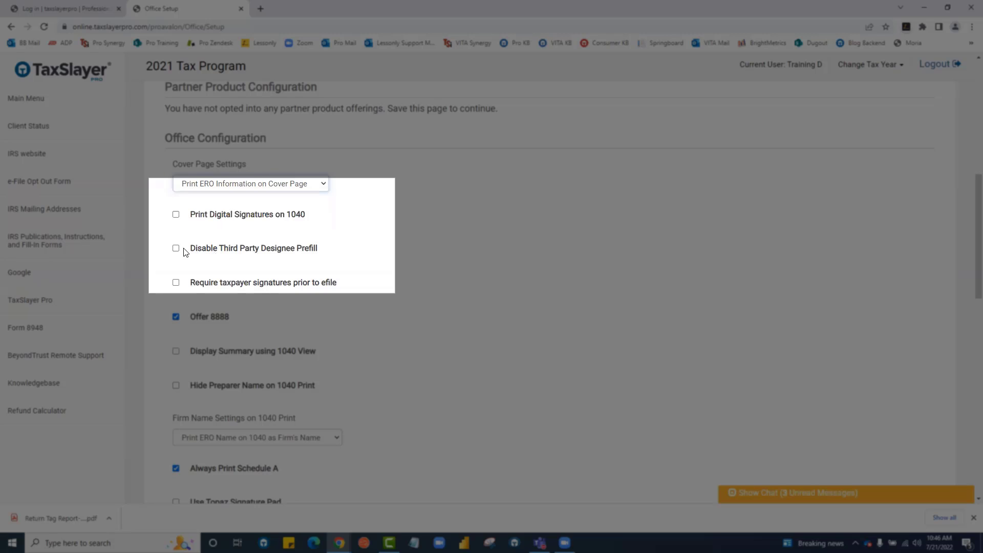
pyautogui.scroll(-1, 185, 251)
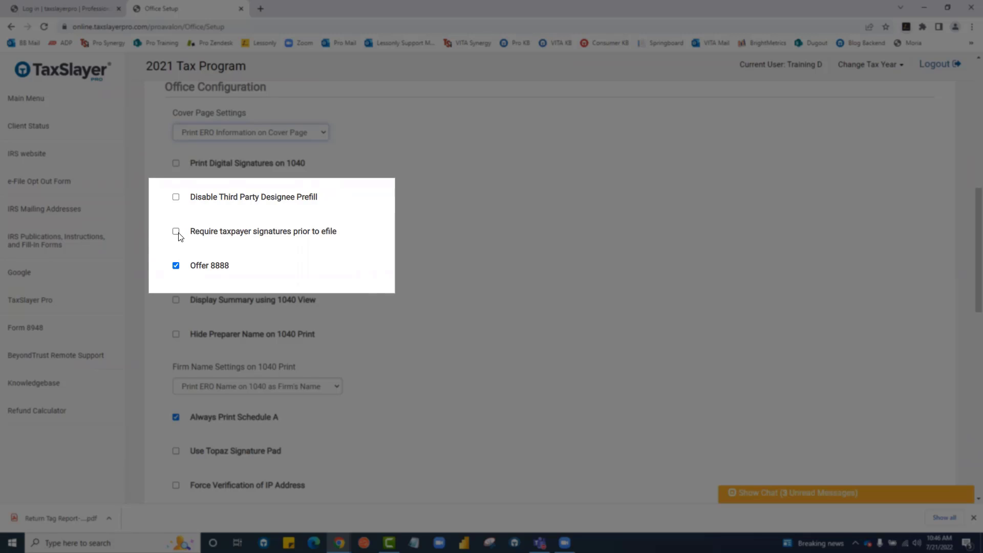
pyautogui.scroll(-1, 189, 219)
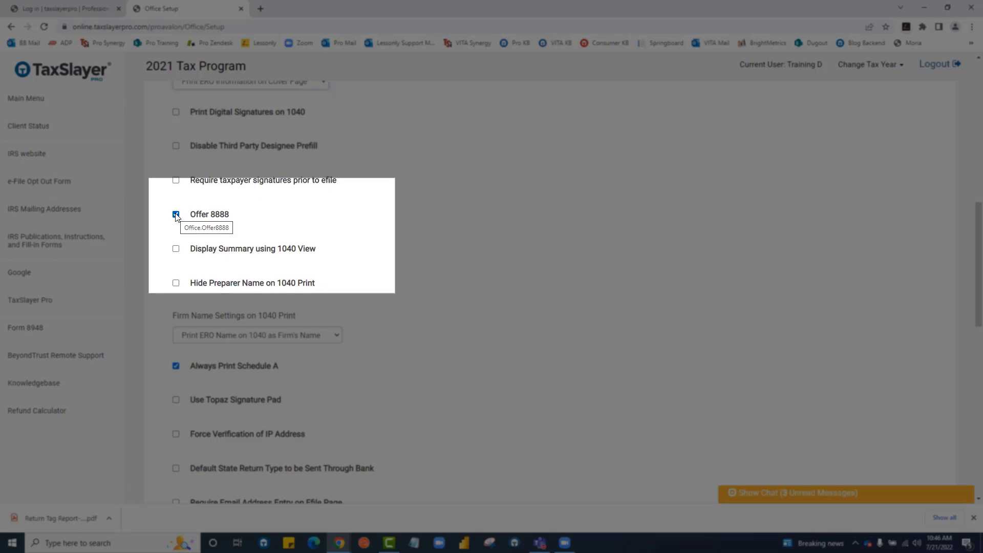
pyautogui.scroll(-1, 179, 210)
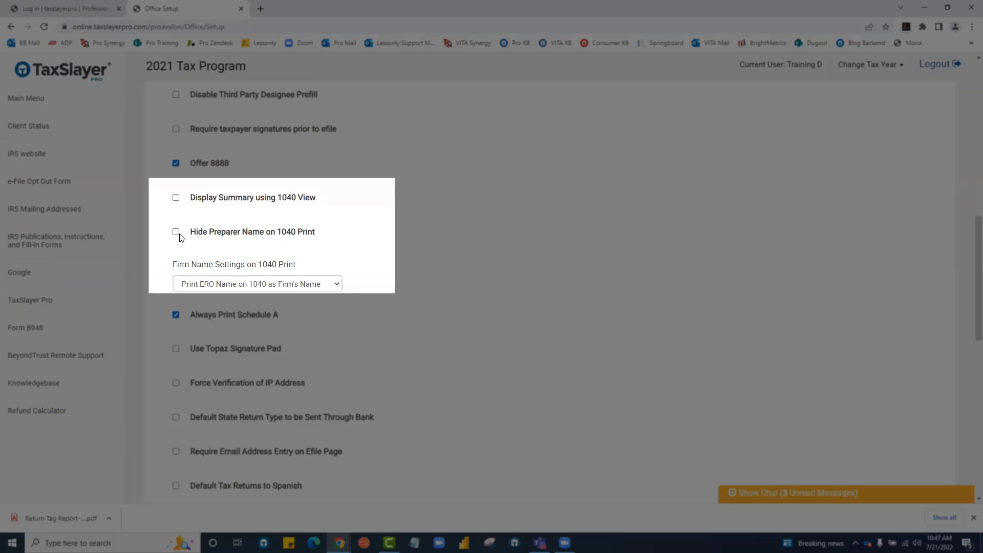
pyautogui.scroll(-1, 179, 236)
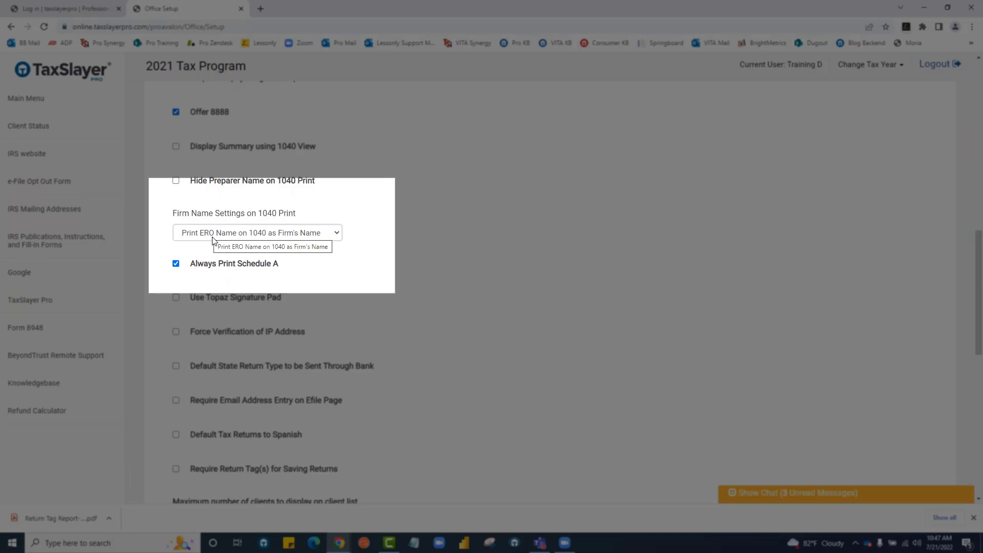
pyautogui.click(211, 235)
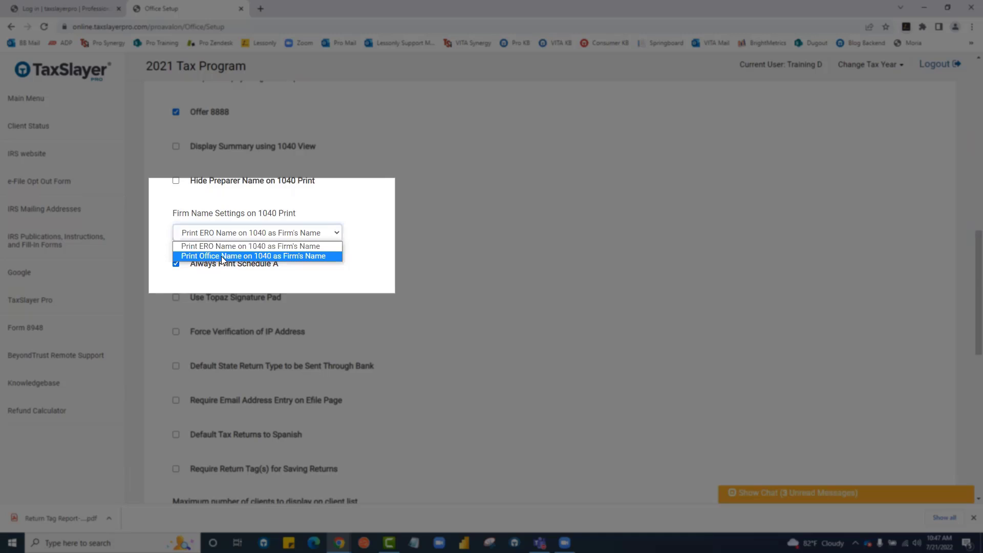
pyautogui.click(357, 268)
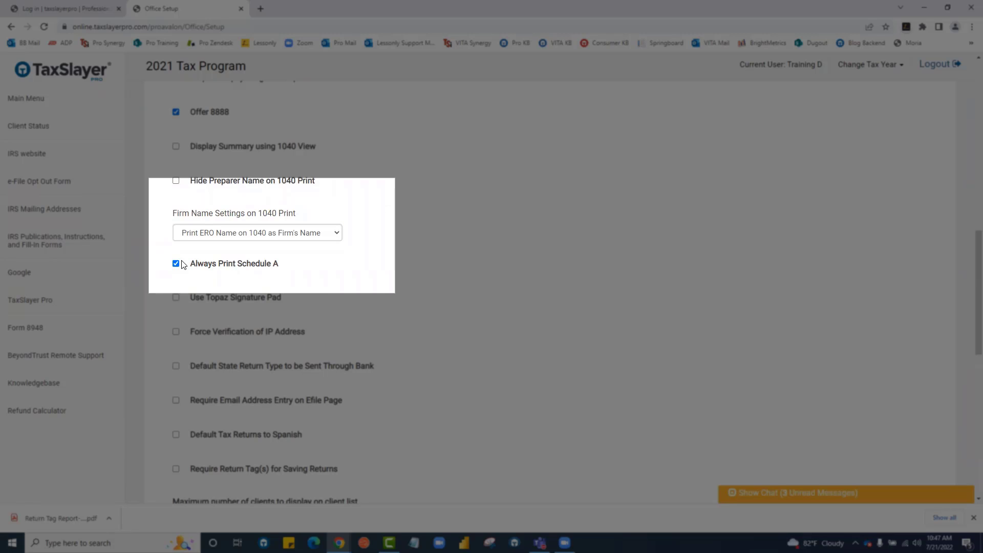
pyautogui.scroll(-1, 183, 272)
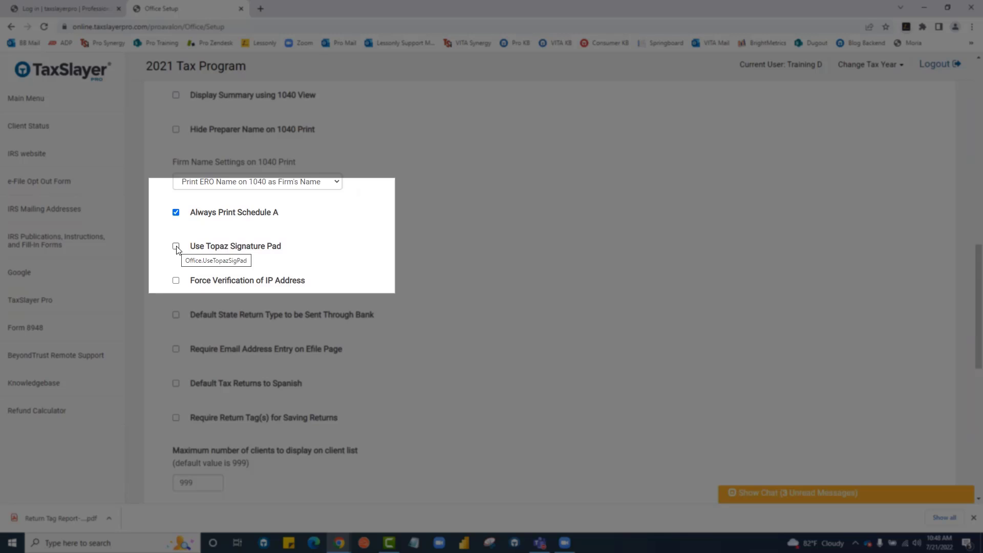
pyautogui.scroll(-1, 177, 250)
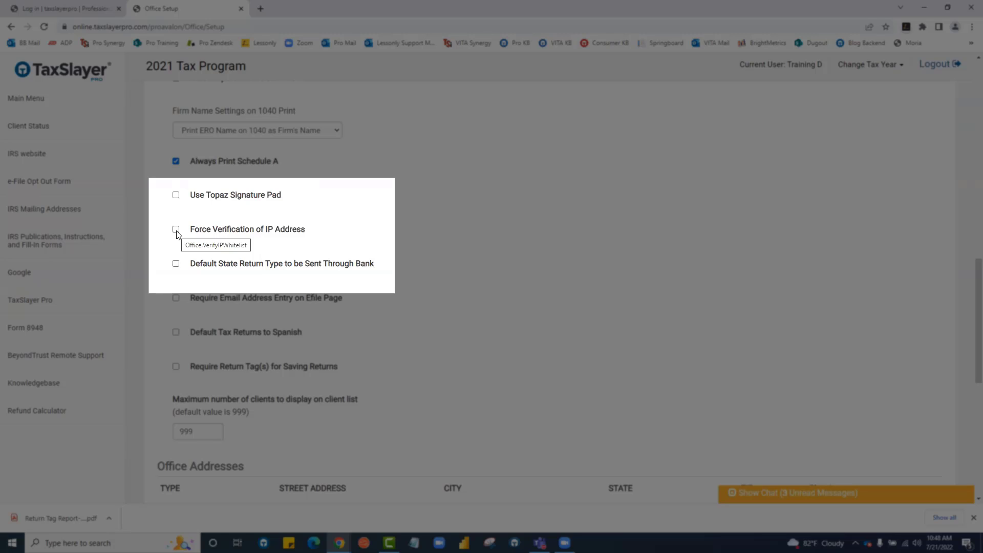
pyautogui.scroll(-1, 176, 233)
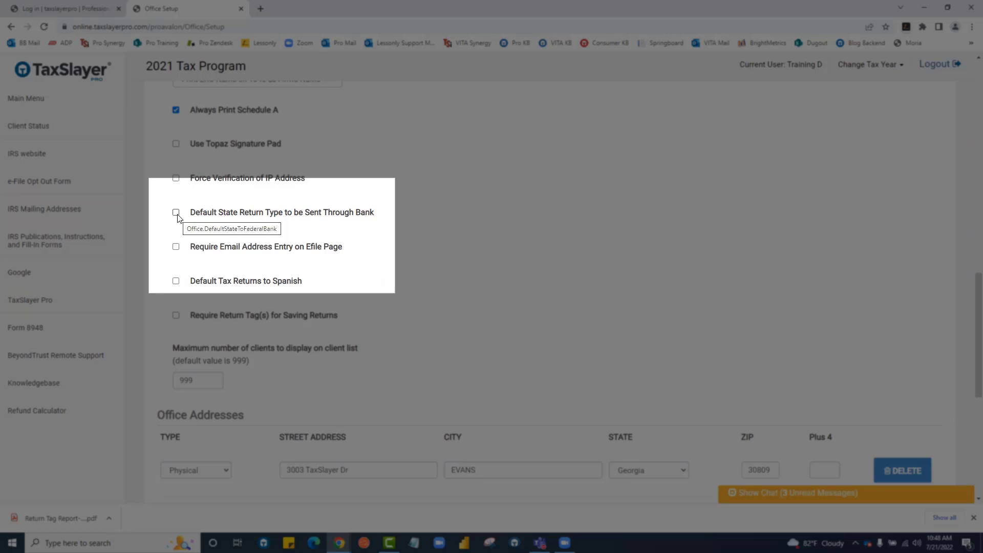
pyautogui.scroll(-1, 177, 217)
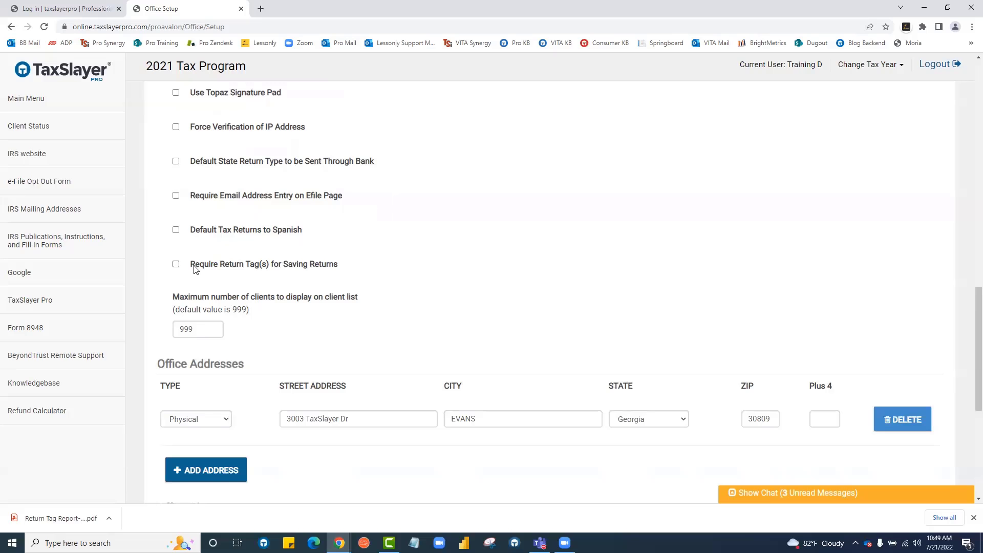
# Change the maximum number of clients to display from 999 to 500
pyautogui.scroll(-1, 195, 270)
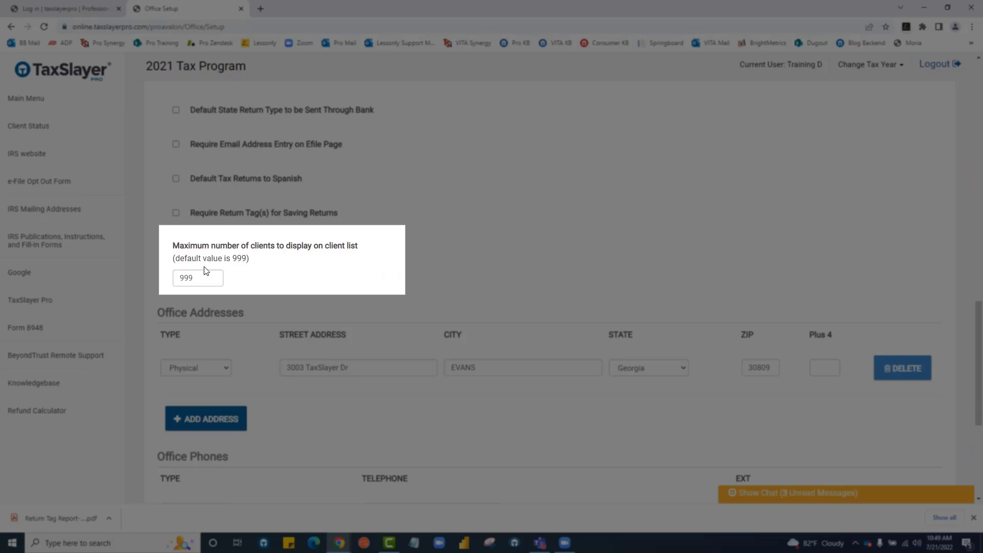
pyautogui.click(207, 278)
pyautogui.doubleClick(180, 277)
pyautogui.write('500')
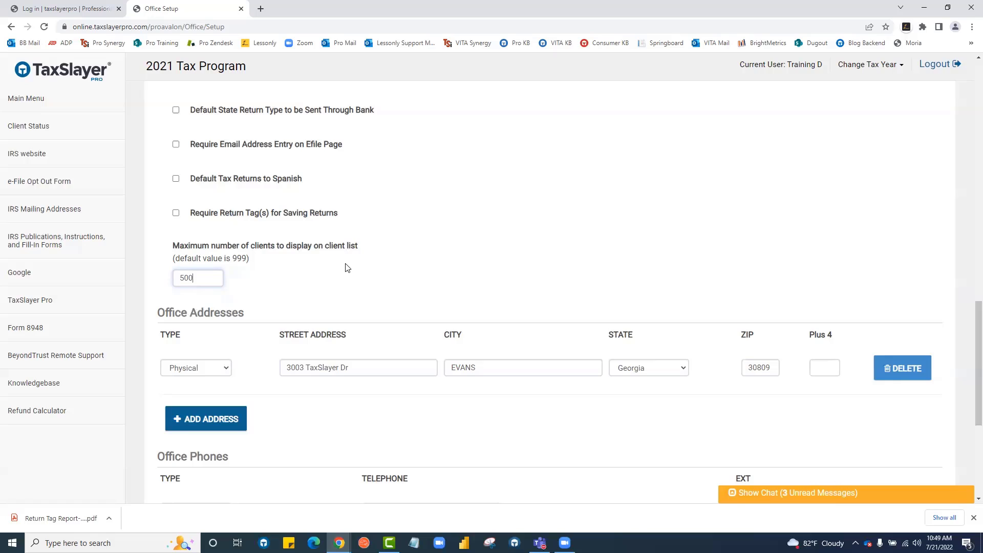
pyautogui.scroll(-2, 346, 264)
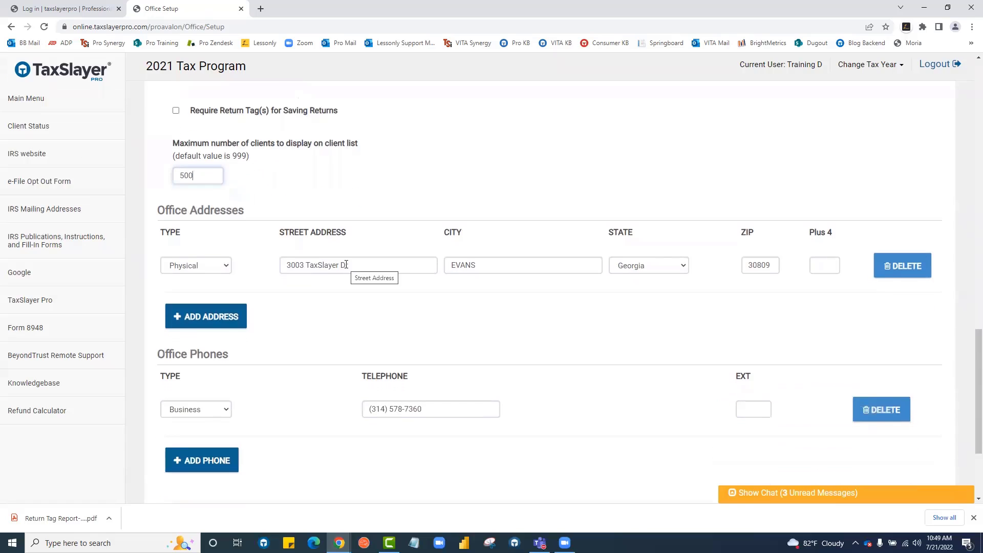
pyautogui.click(209, 270)
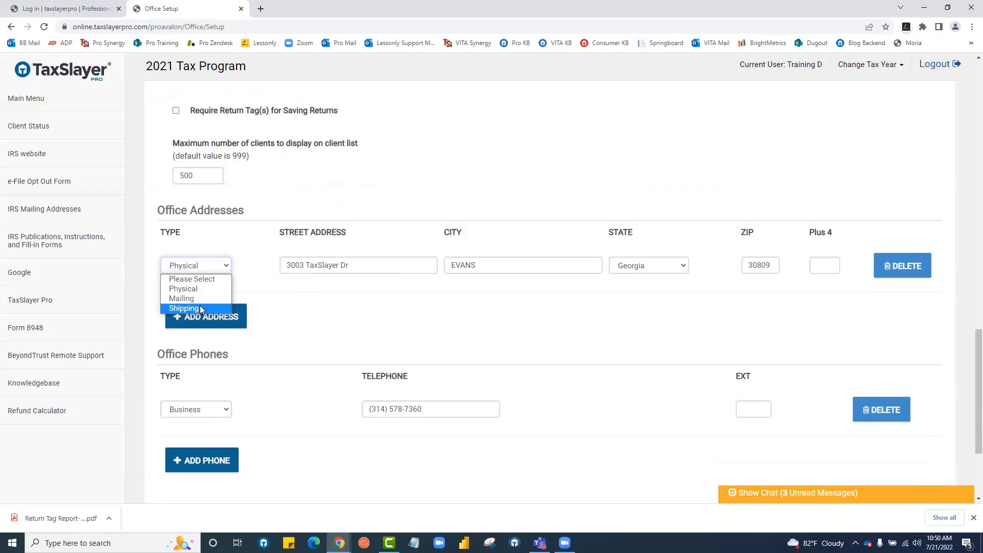
pyautogui.click(276, 299)
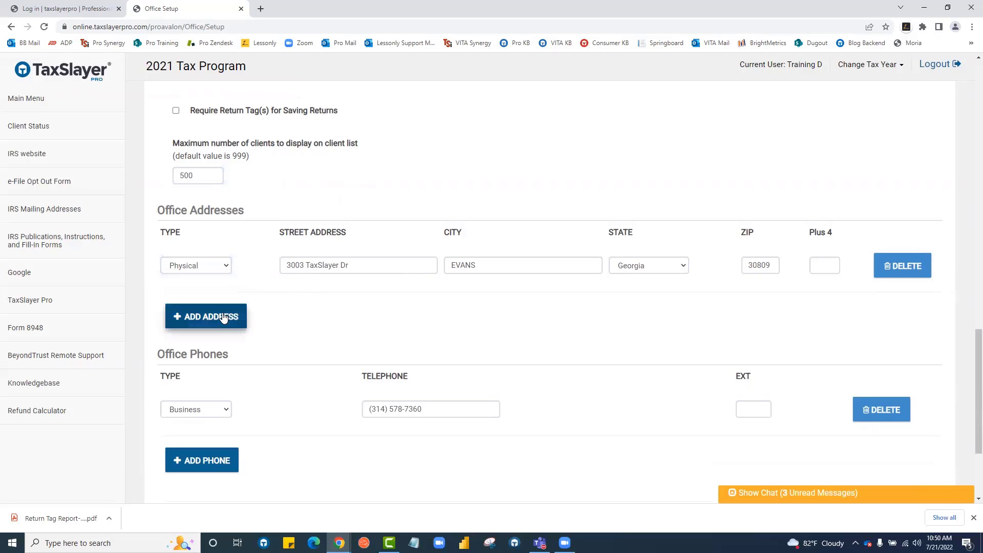
pyautogui.click(185, 317)
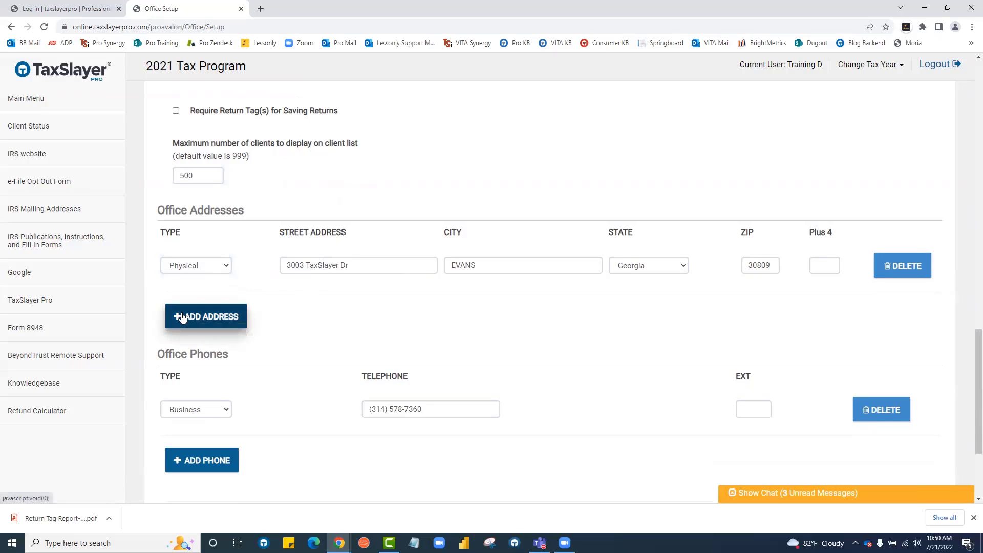
pyautogui.click(185, 318)
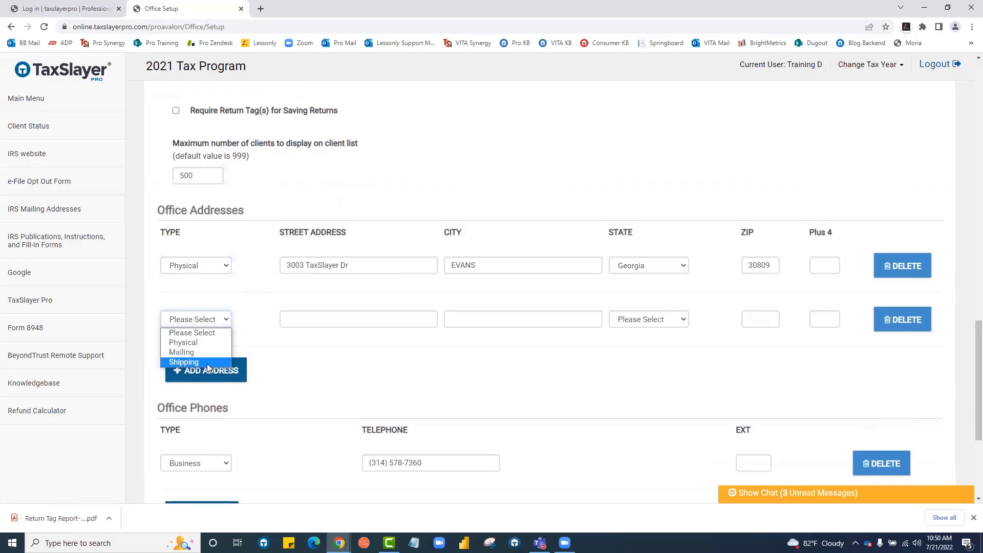
pyautogui.click(320, 318)
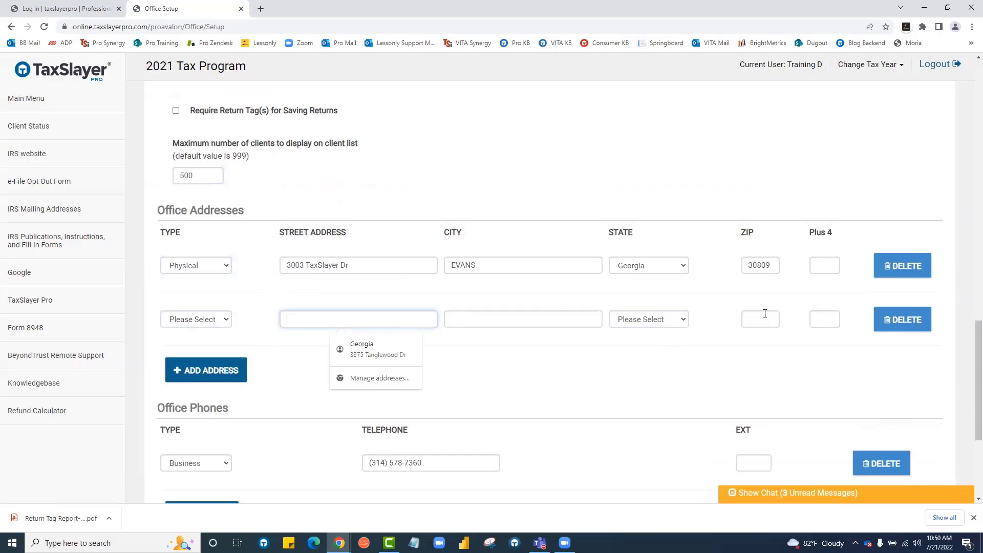
pyautogui.click(889, 327)
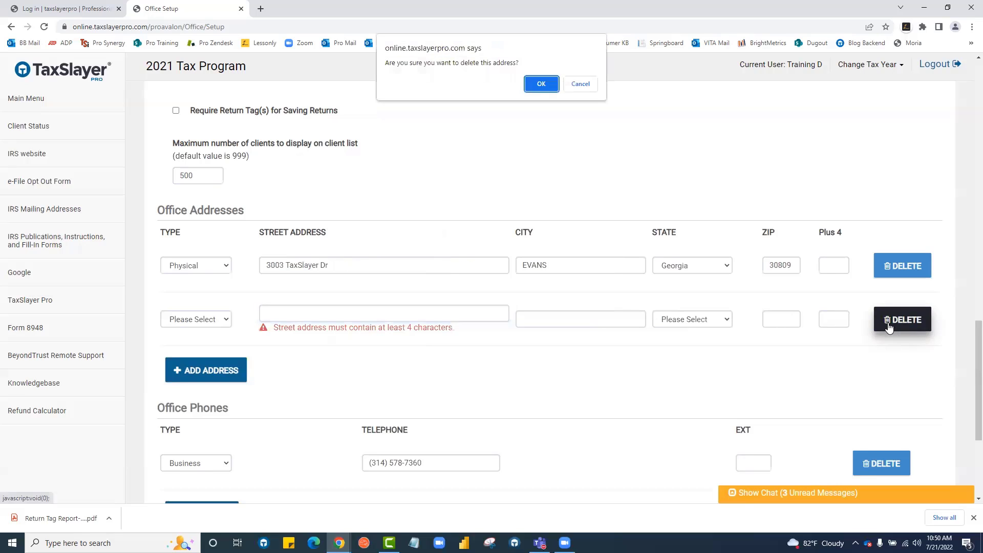
pyautogui.click(541, 85)
pyautogui.scroll(-3, 580, 207)
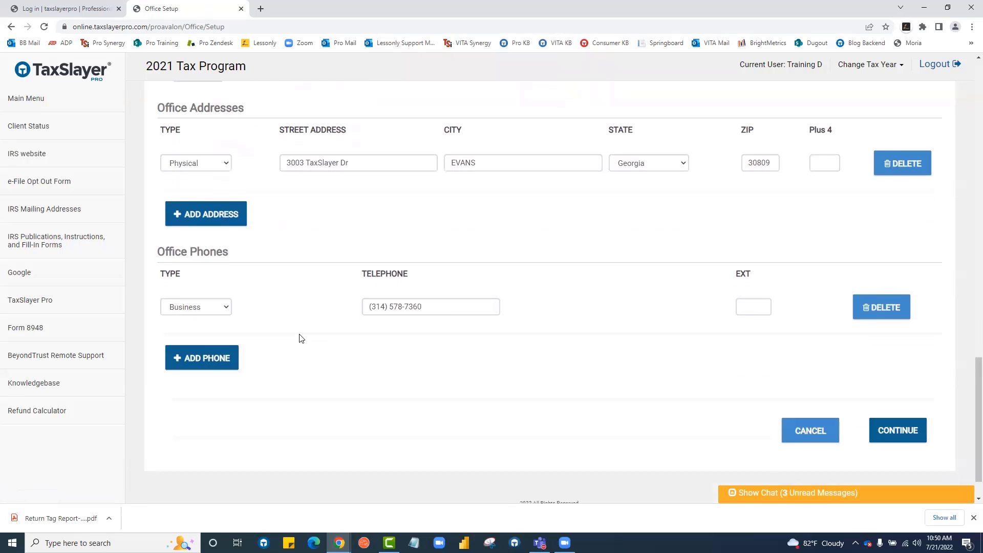
pyautogui.click(227, 312)
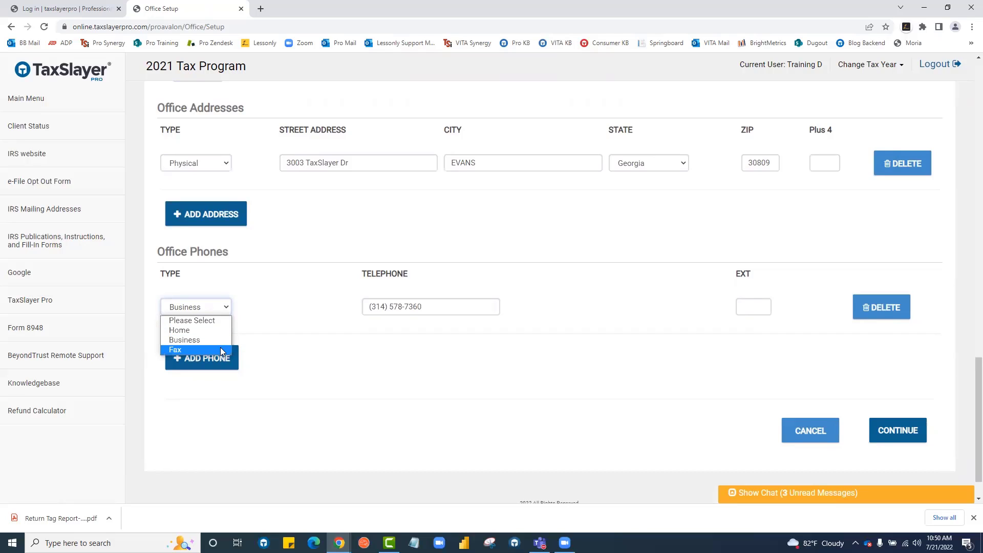
pyautogui.click(326, 374)
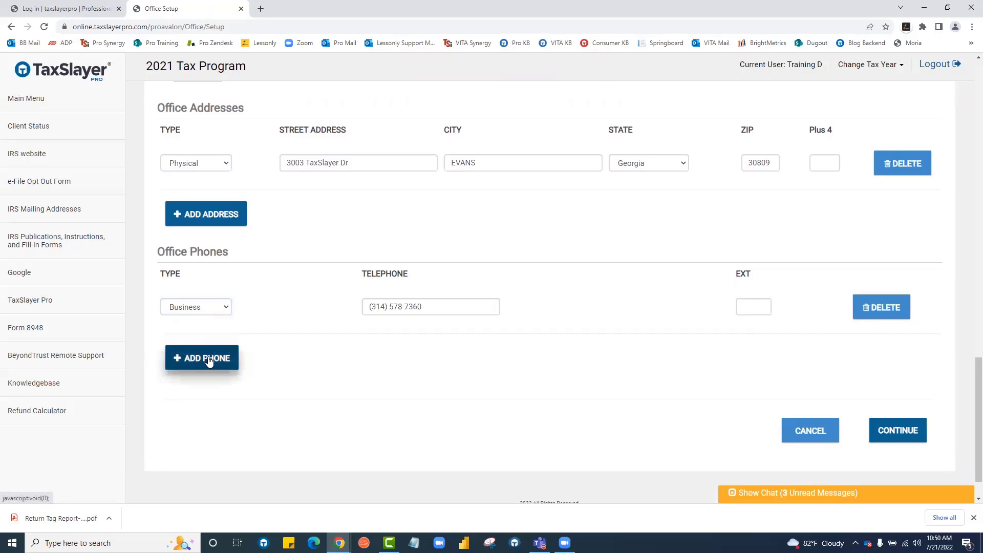
pyautogui.click(207, 359)
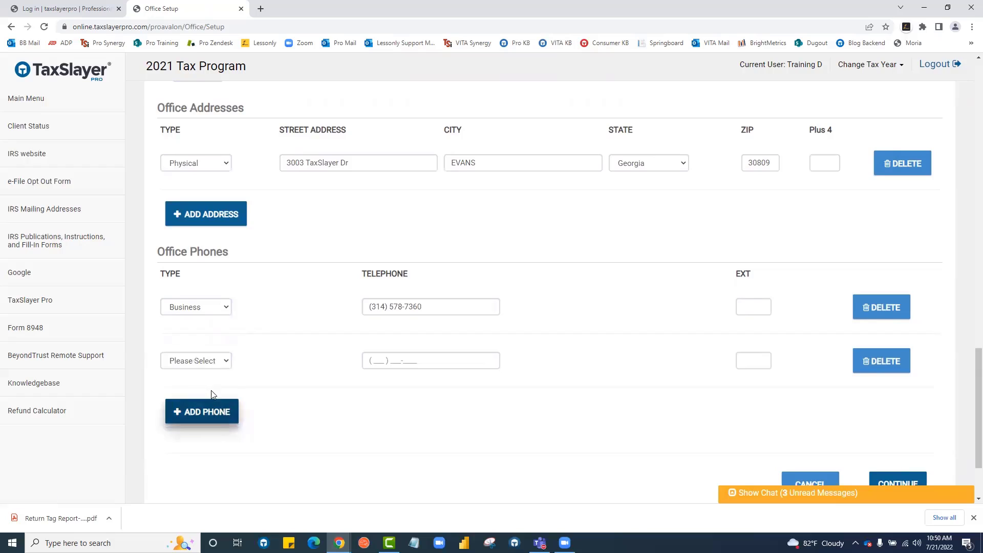
pyautogui.click(215, 361)
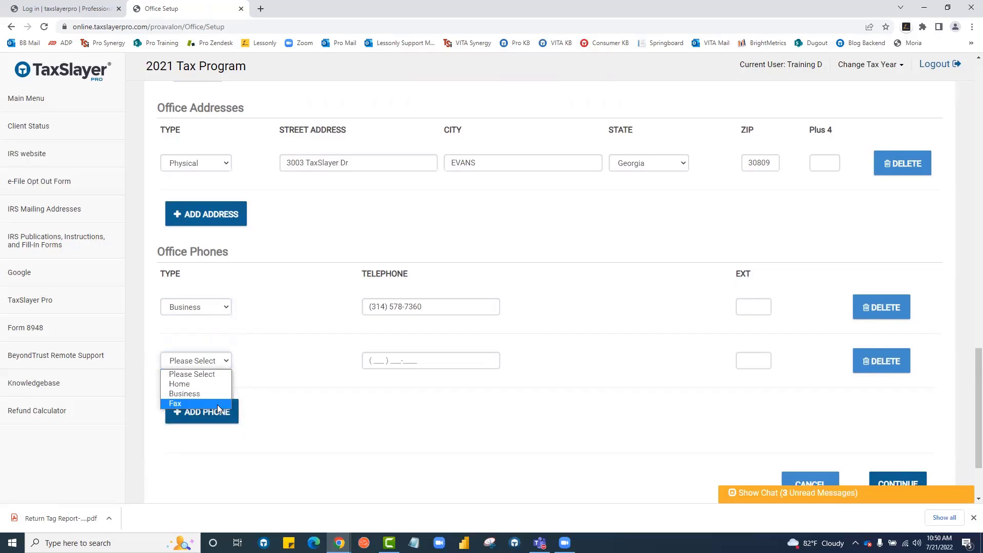
pyautogui.click(217, 405)
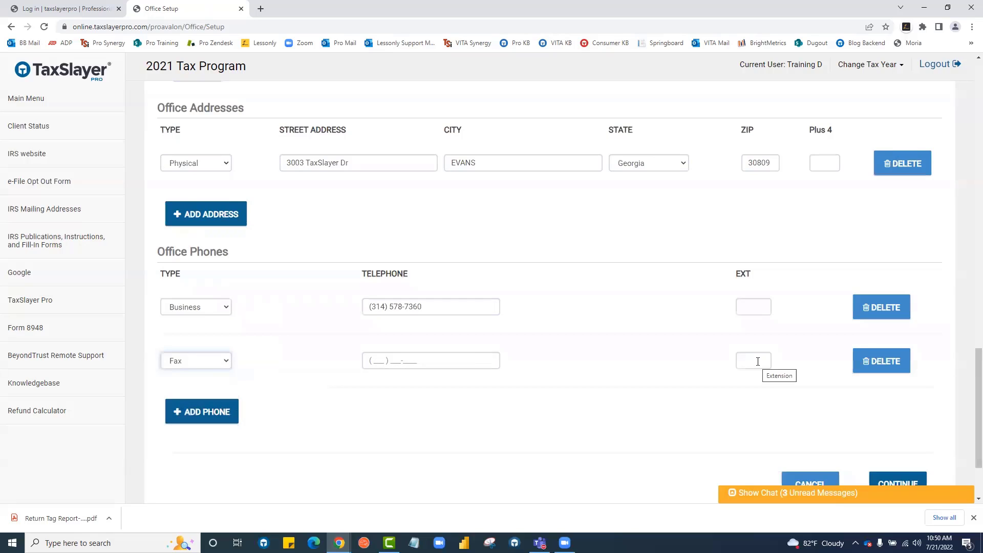
pyautogui.click(878, 362)
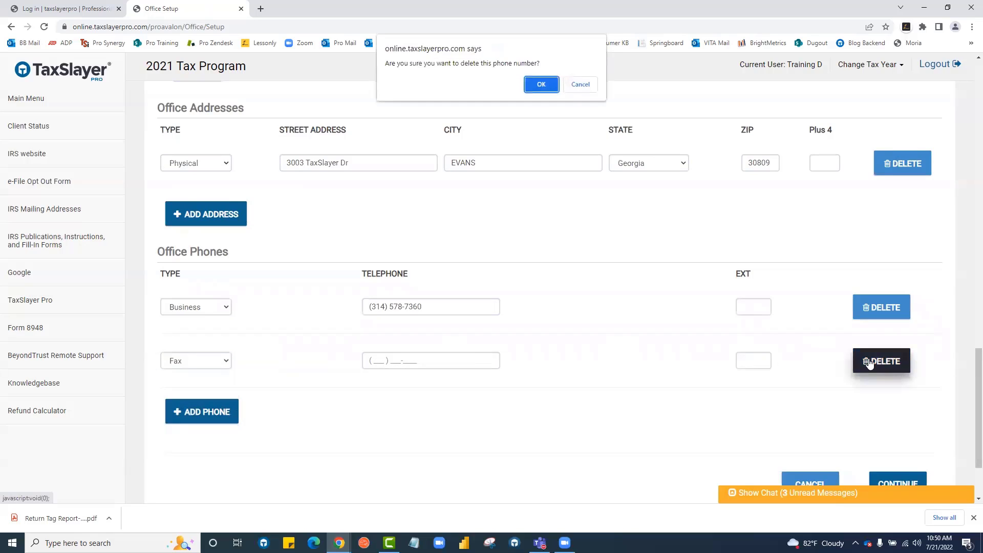
pyautogui.click(539, 85)
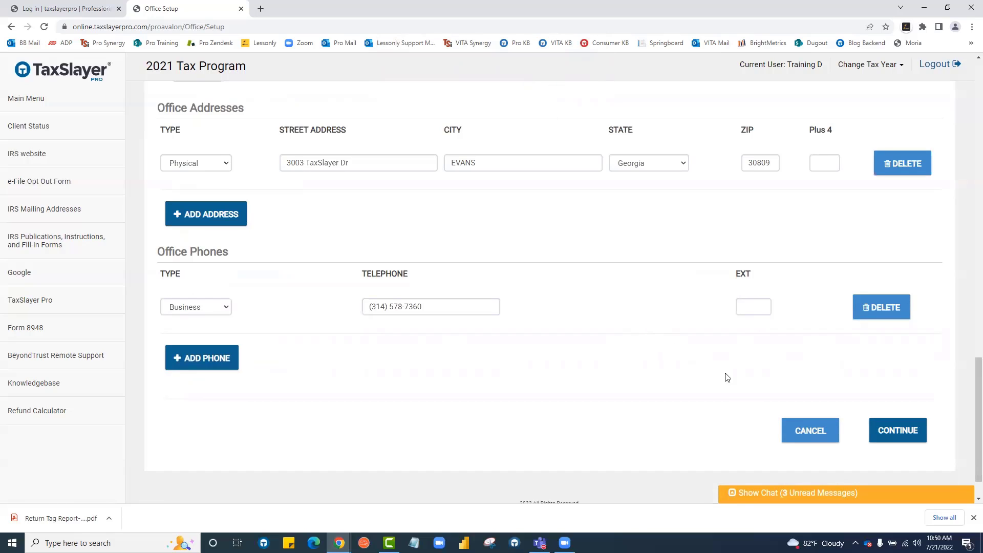
# Save the office setup and start adding a new ERO in ERO Setup
pyautogui.click(900, 430)
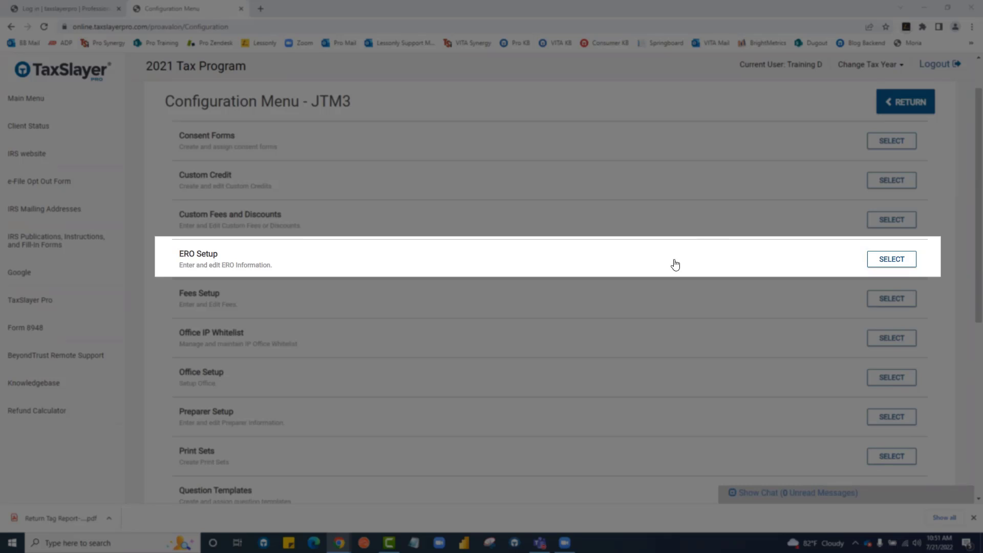
pyautogui.click(675, 265)
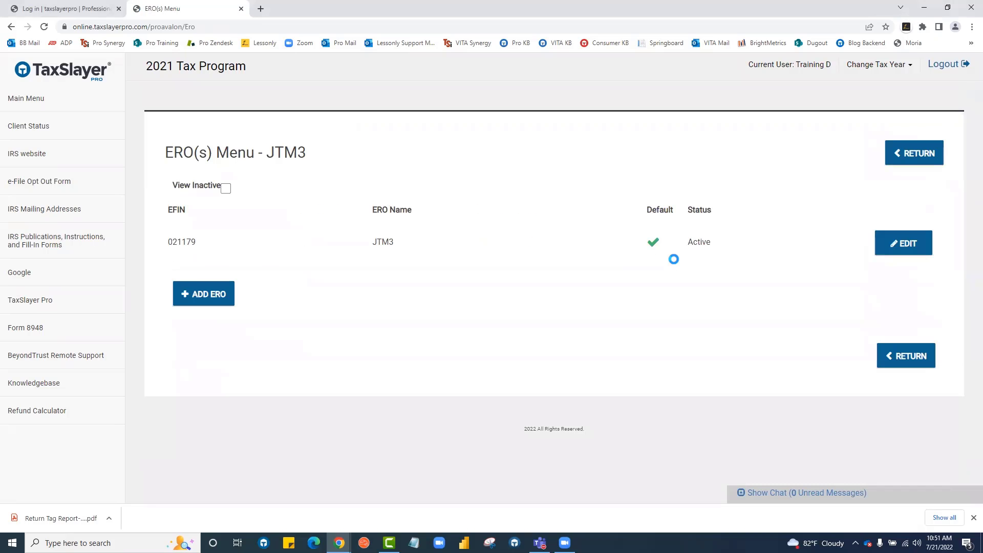
pyautogui.click(220, 302)
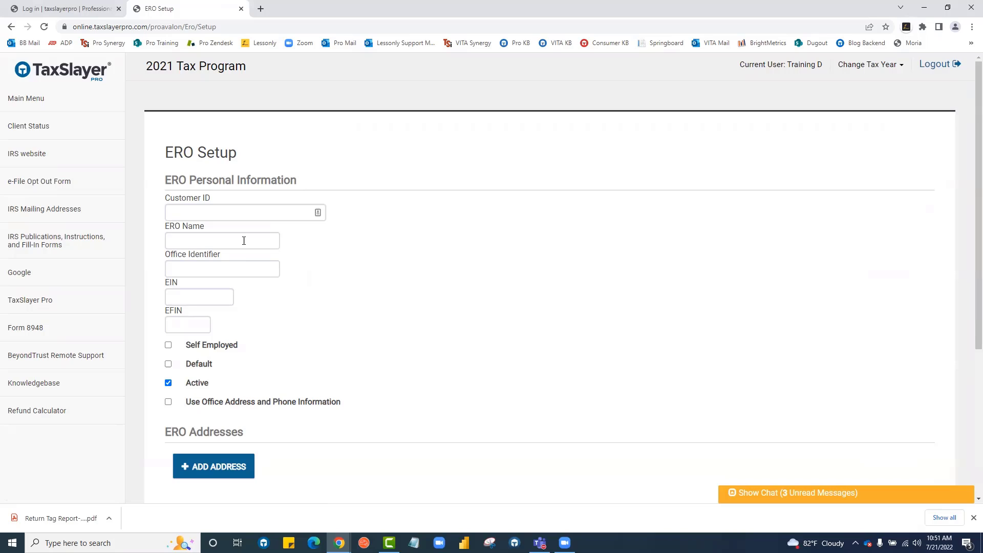
# Enter ERO Name 'test' and Office Identifier 'main', moving on to the EIN and EFIN fields
pyautogui.click(243, 240)
pyautogui.write('test')
pyautogui.click(260, 271)
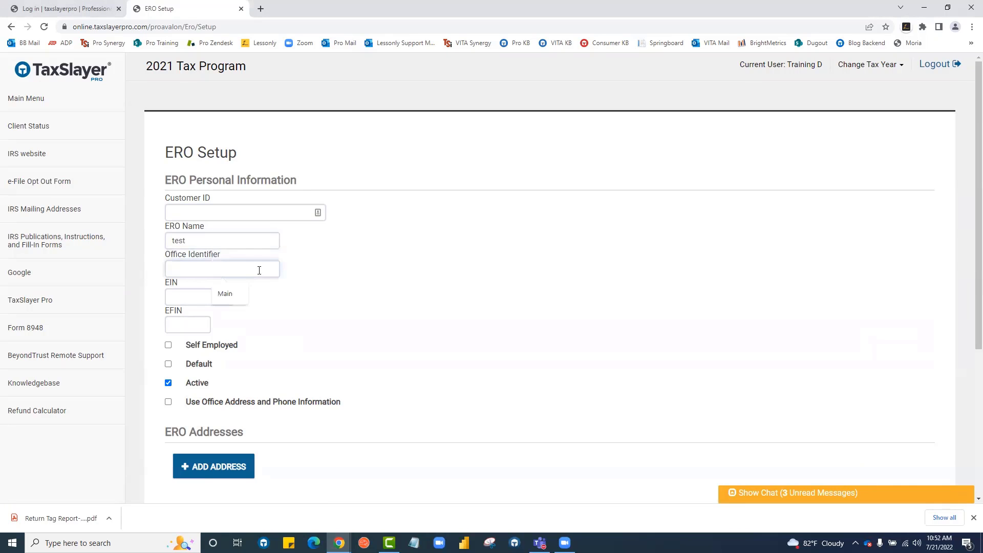
pyautogui.write('main')
pyautogui.scroll(-1, 182, 243)
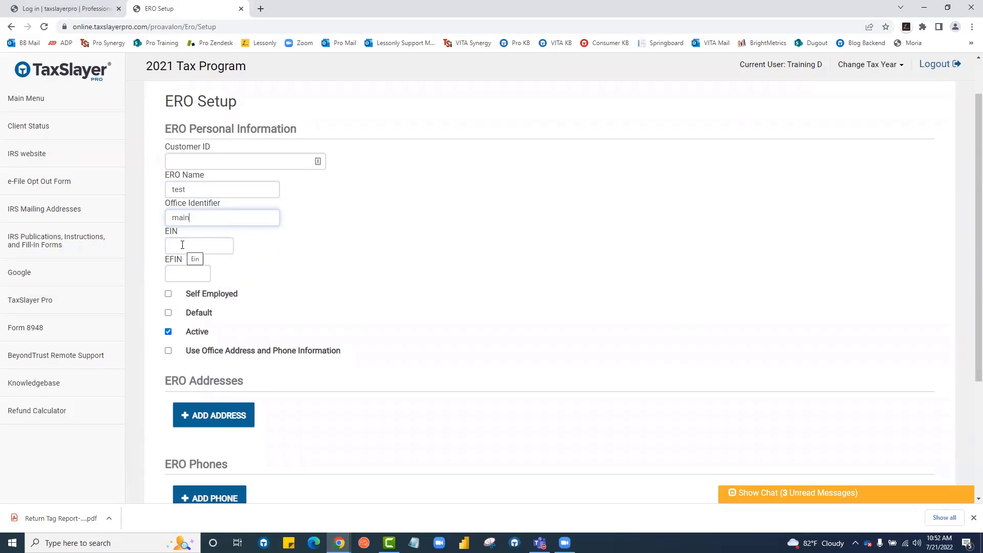
pyautogui.click(182, 244)
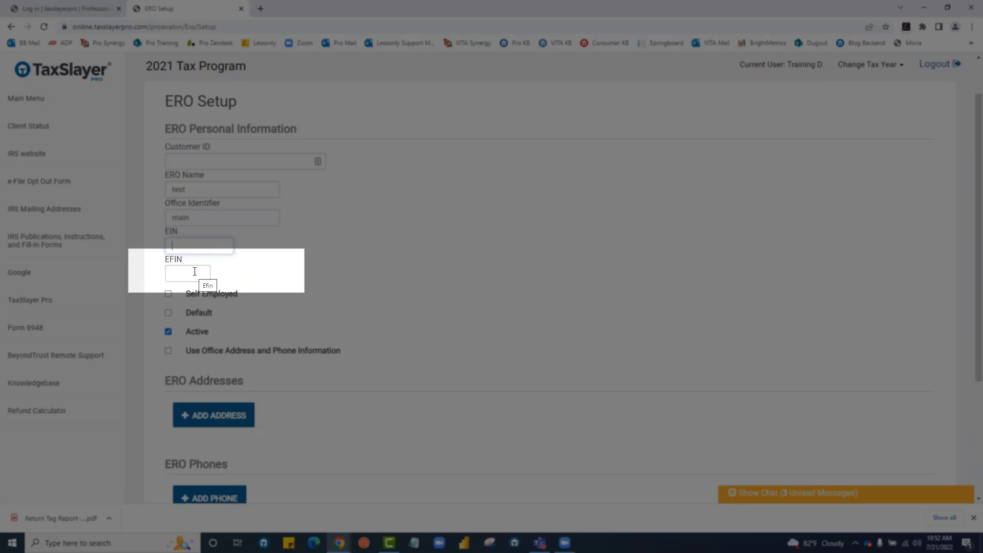
pyautogui.click(195, 272)
# Check Default and 'Use Office Address and Phone Information' for the test ERO, then continue
pyautogui.scroll(-1, 180, 257)
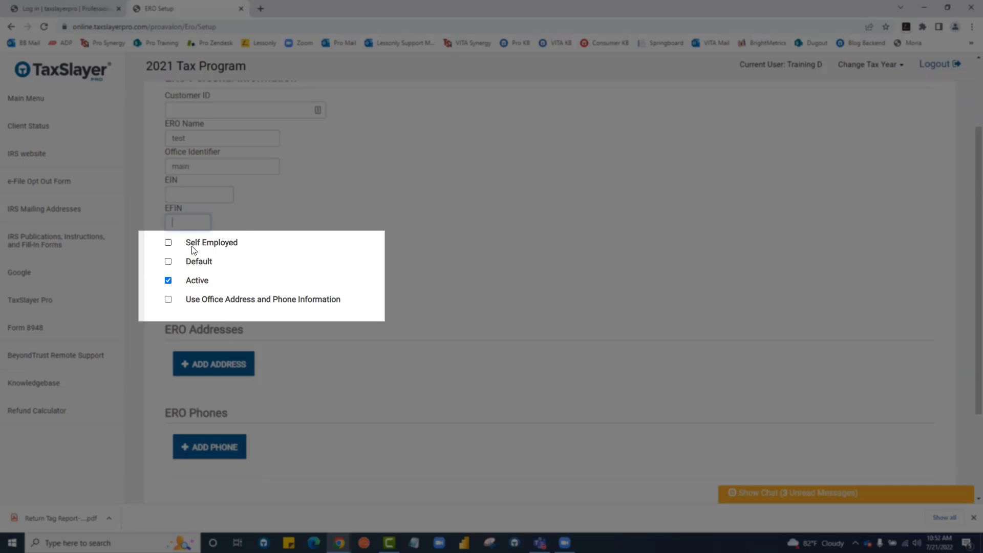
pyautogui.click(169, 263)
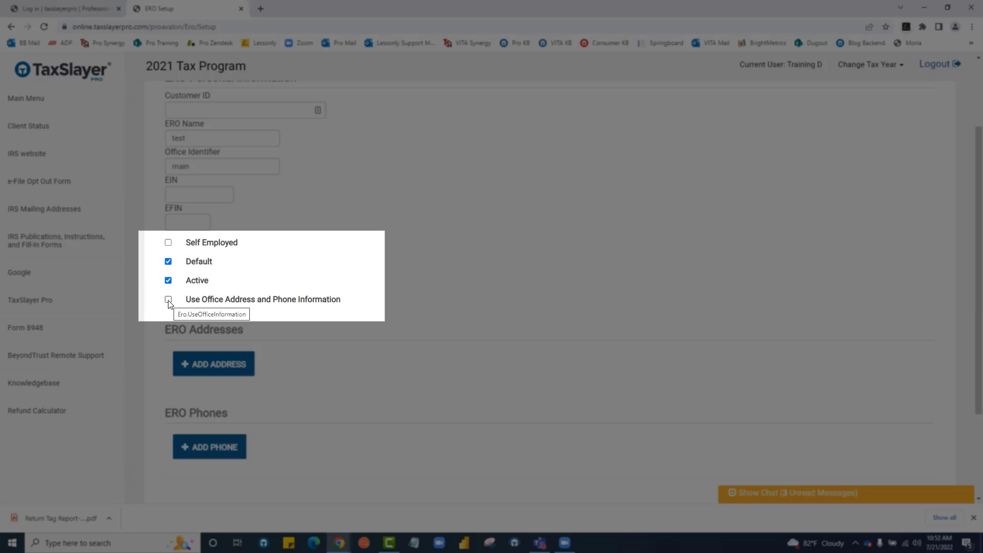
pyautogui.click(169, 301)
pyautogui.scroll(-1, 367, 341)
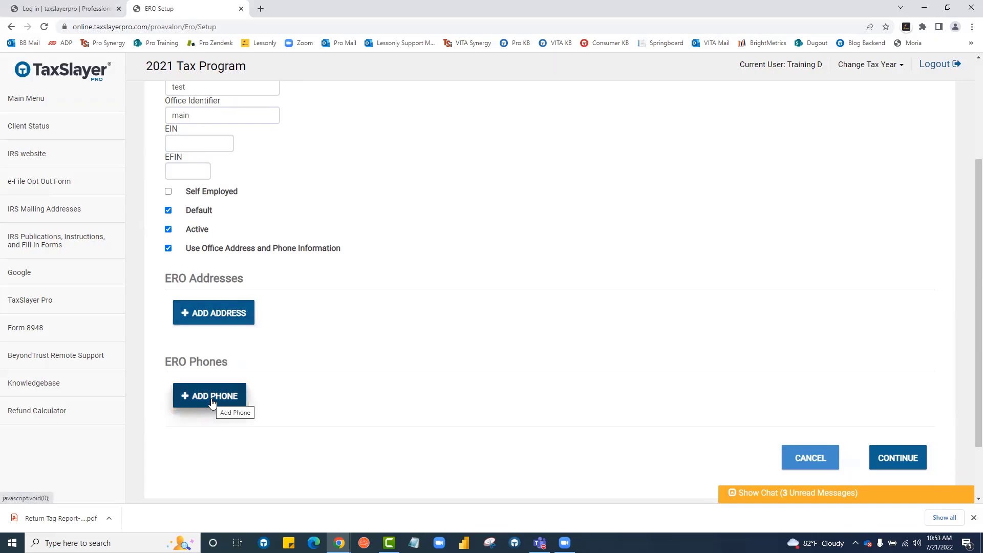
pyautogui.click(231, 319)
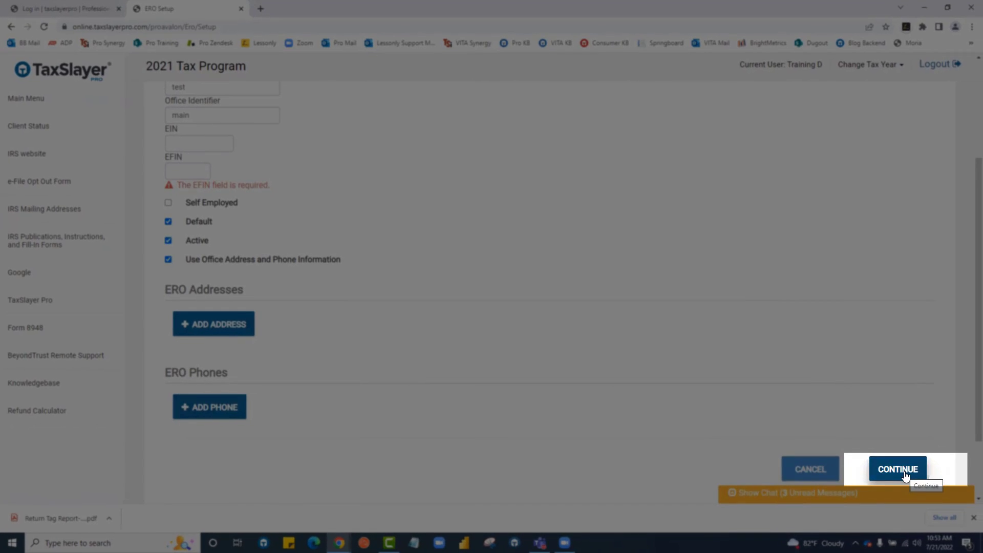
# Submit the ERO form, toggle View Inactive on and off, and return to the Configuration Menu
pyautogui.click(905, 476)
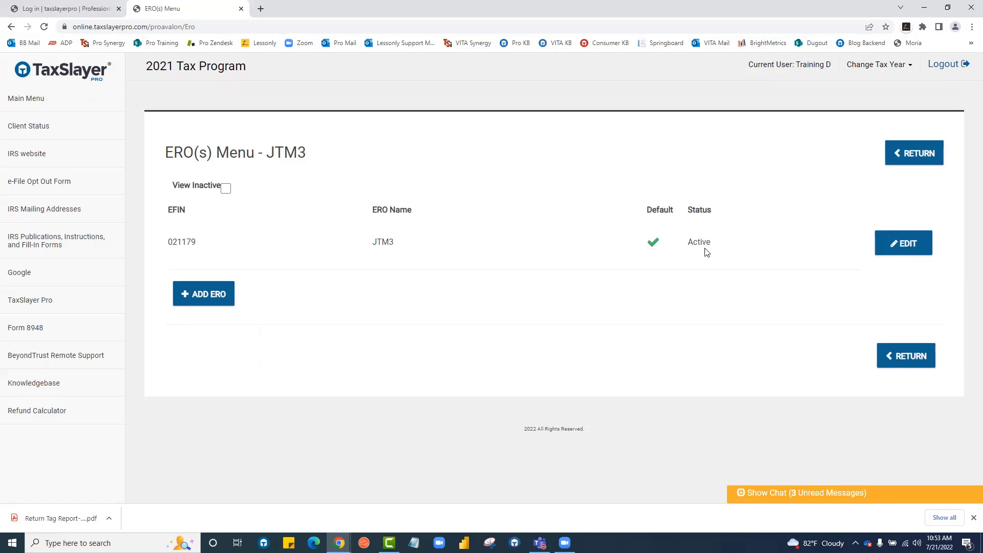
pyautogui.click(226, 189)
pyautogui.click(225, 189)
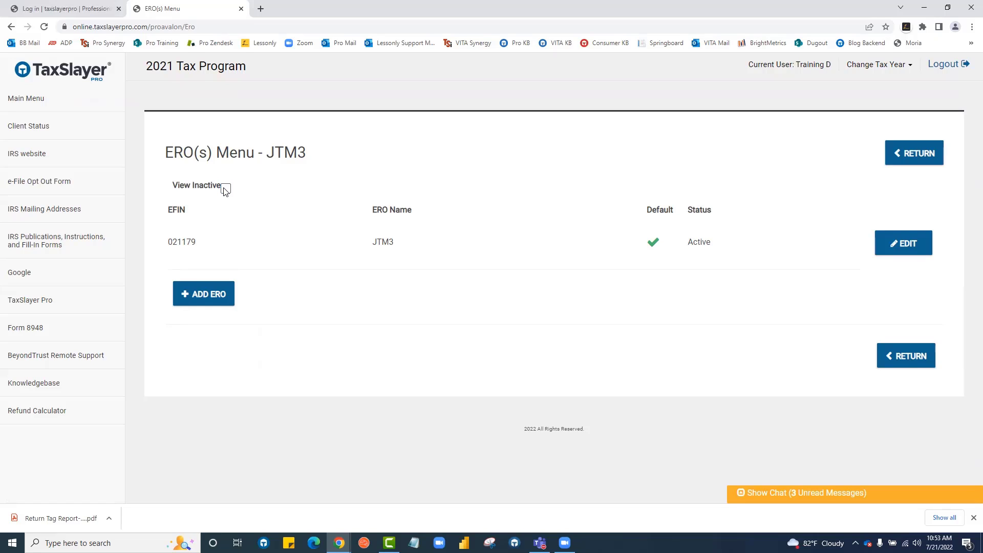
pyautogui.click(906, 356)
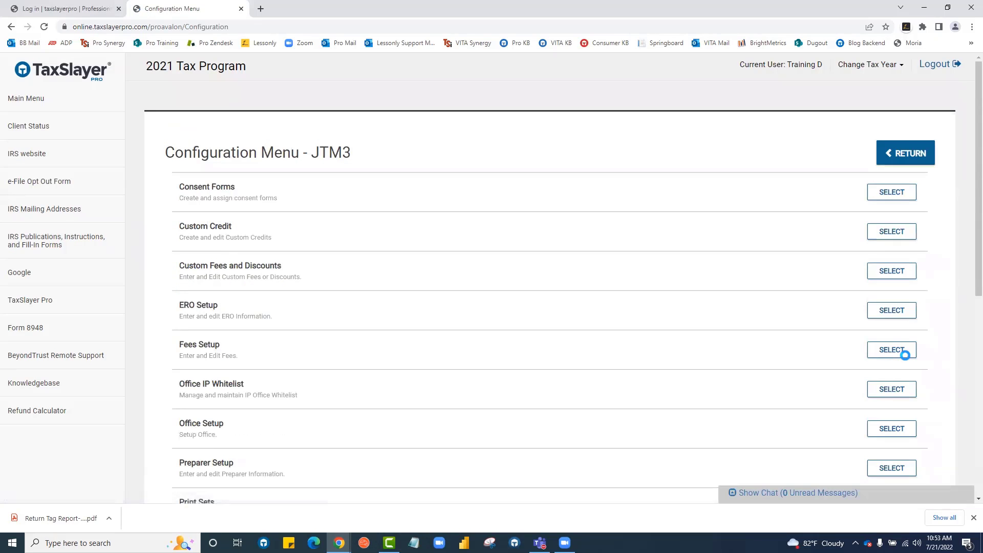
pyautogui.scroll(-3, 618, 344)
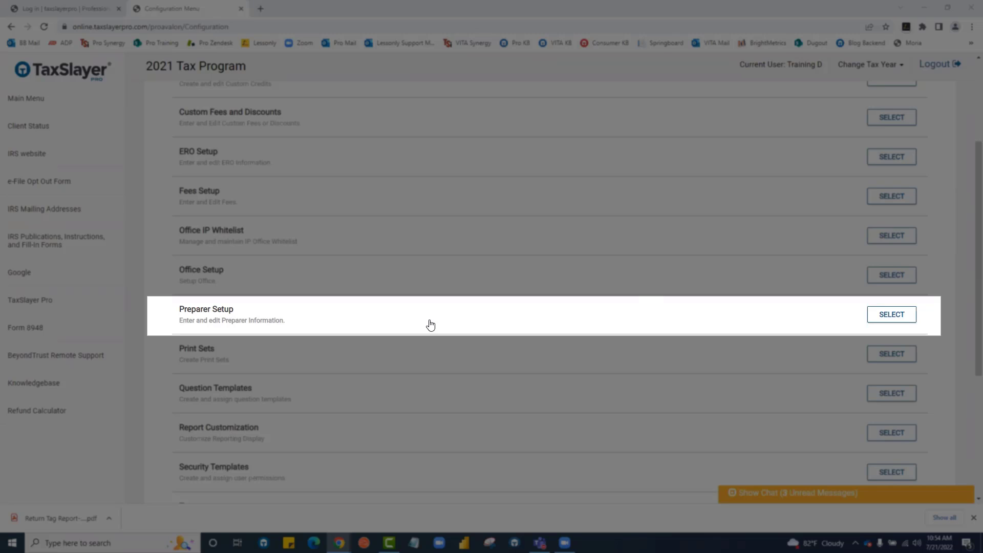
# Open Preparer Setup and filter the preparer list by Active status
pyautogui.click(430, 325)
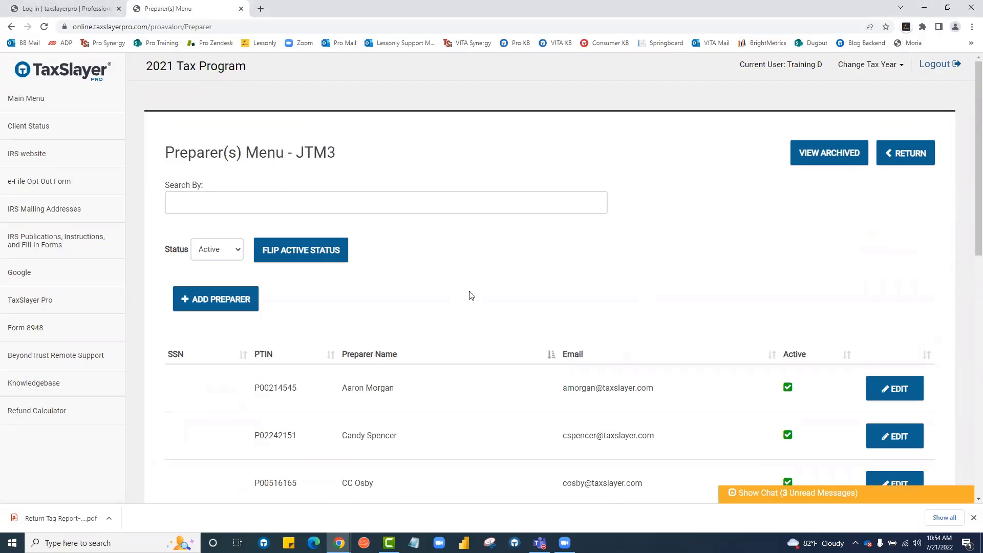
pyautogui.scroll(-4, 471, 296)
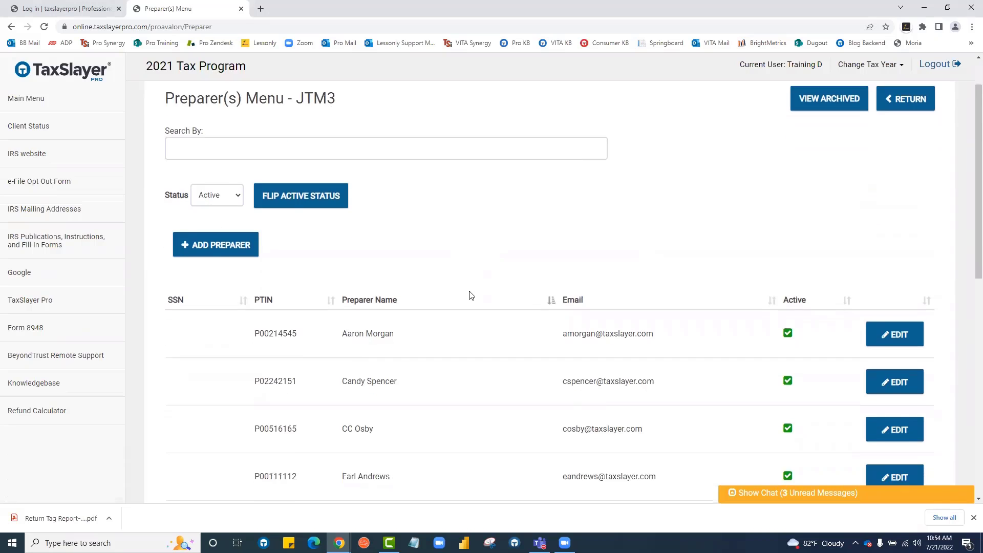
pyautogui.scroll(3, 471, 295)
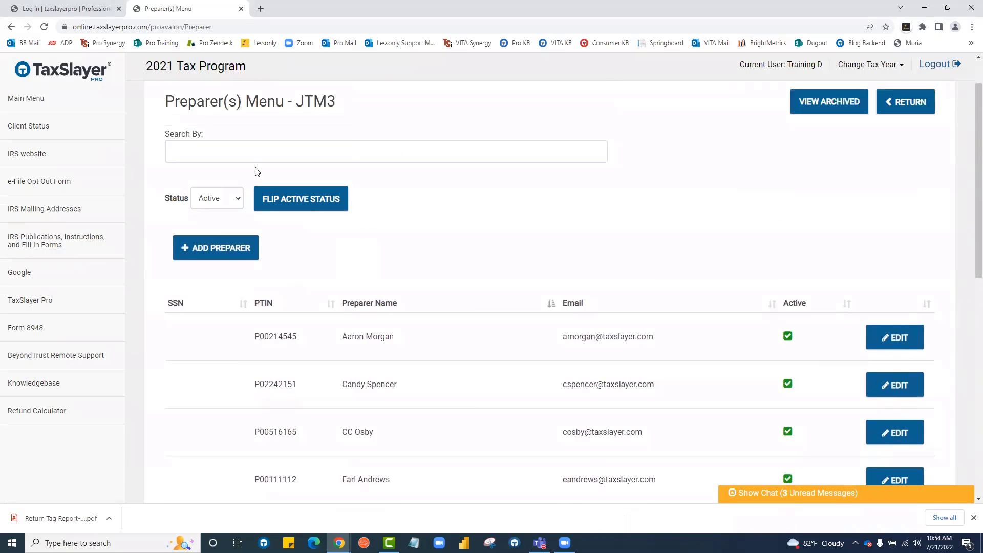
pyautogui.click(255, 155)
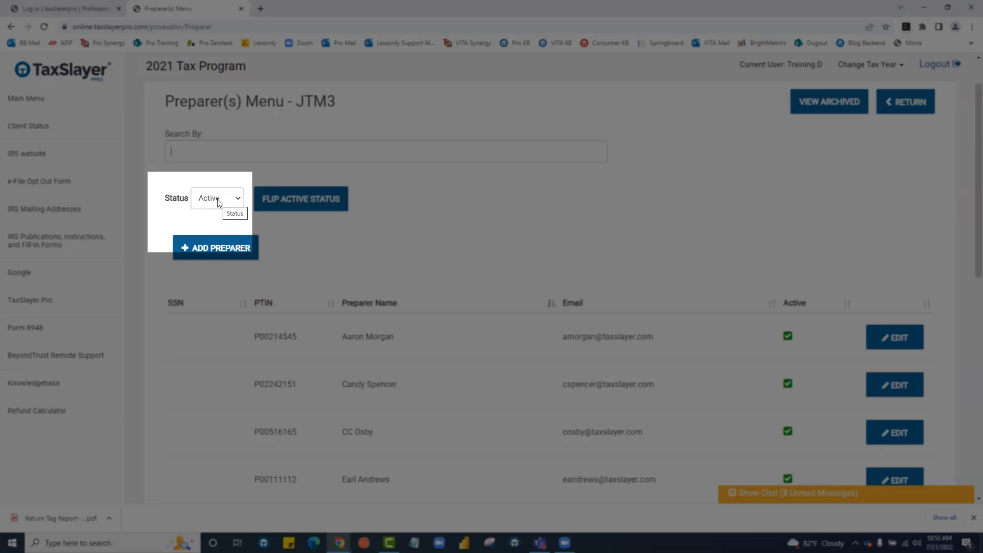
pyautogui.click(218, 200)
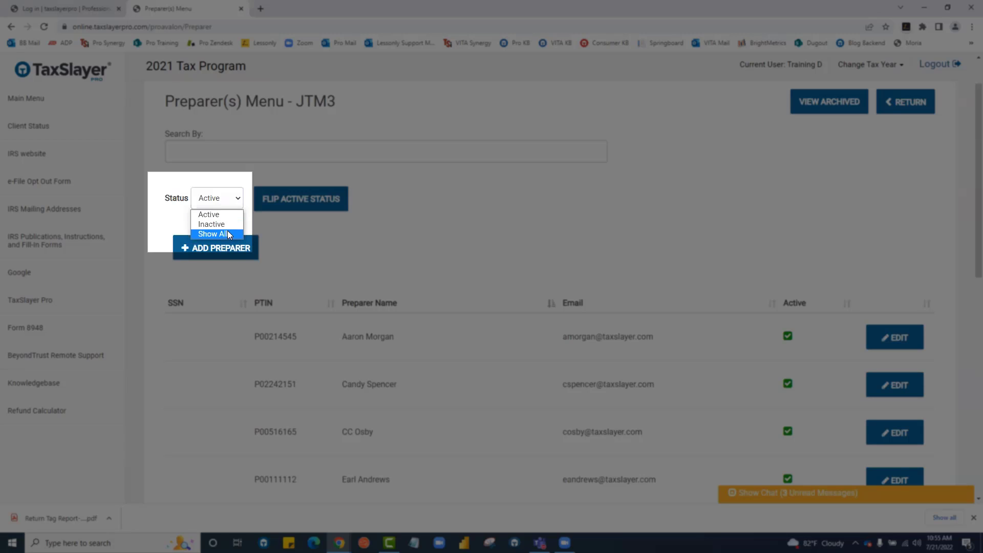
pyautogui.click(210, 214)
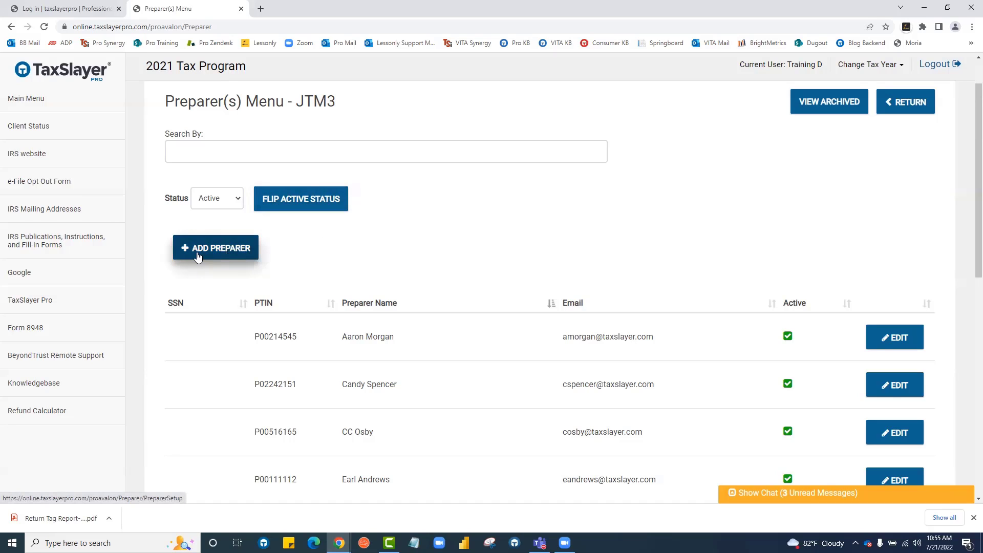
# Add a new preparer and enter the name TestE Preparer
pyautogui.click(214, 249)
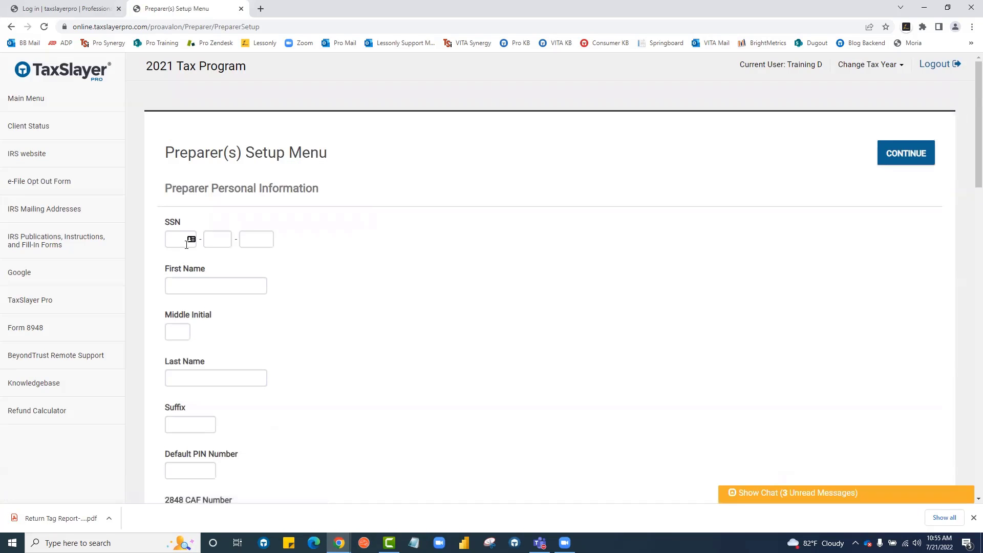
pyautogui.click(187, 245)
pyautogui.scroll(-2, 187, 244)
pyautogui.click(211, 183)
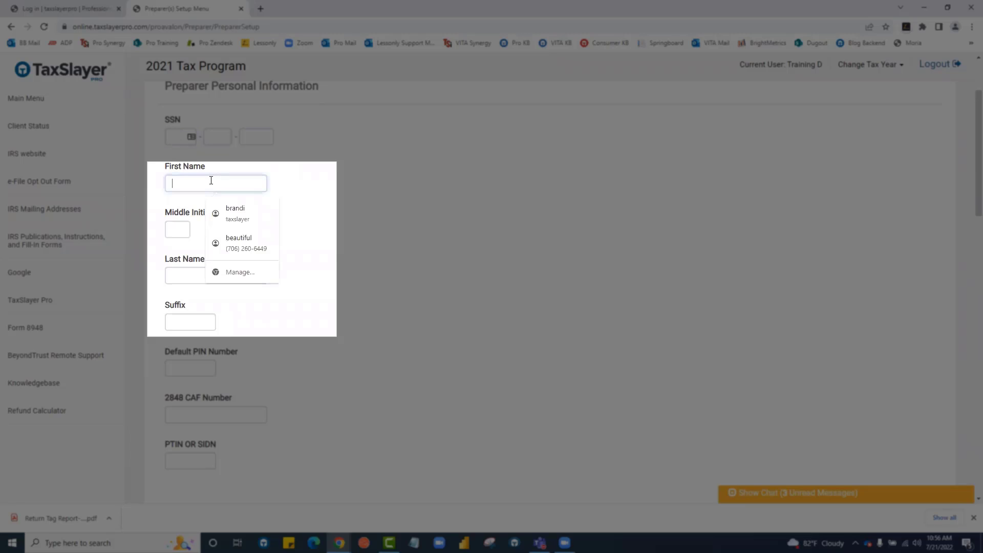
pyautogui.write('Test')
pyautogui.write('E')
pyautogui.press('Tab')
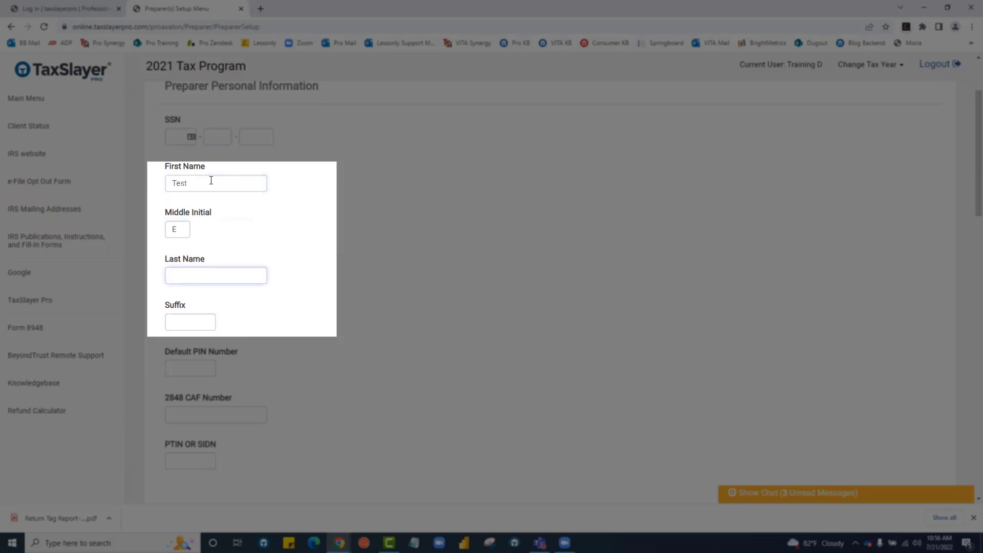
pyautogui.write('Preparer')
pyautogui.press('Tab')
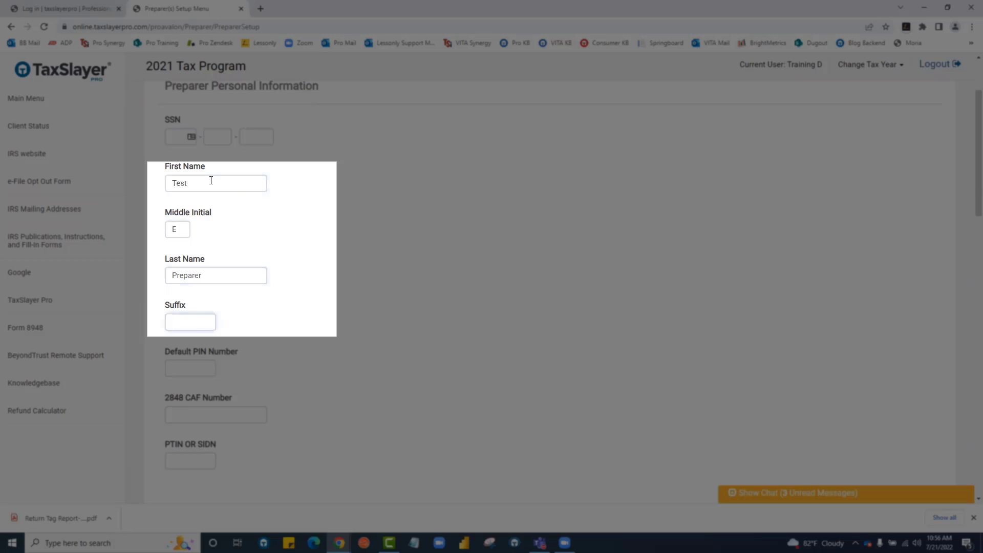
# Enter the preparer's default PIN number and leave the PTIN field empty
pyautogui.scroll(-1, 182, 313)
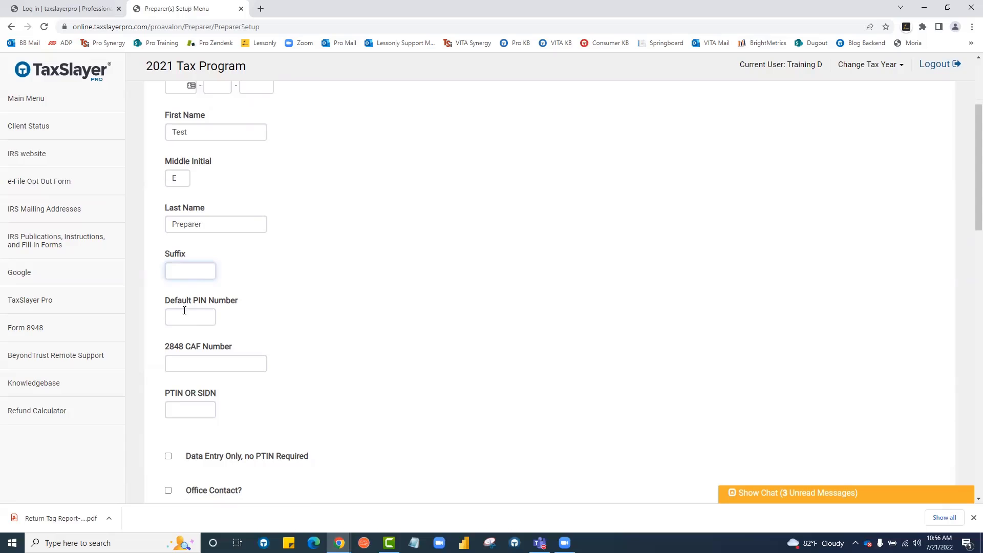
pyautogui.click(190, 313)
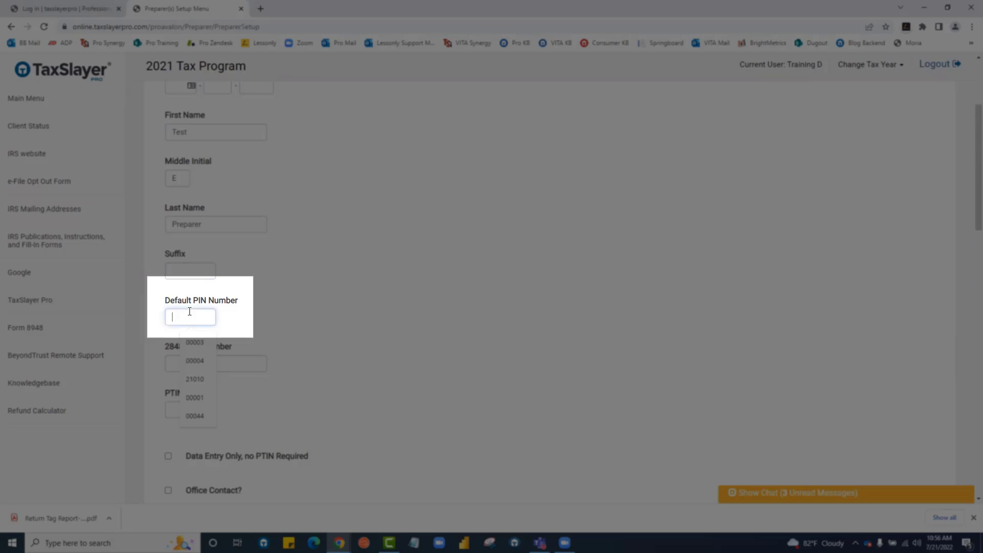
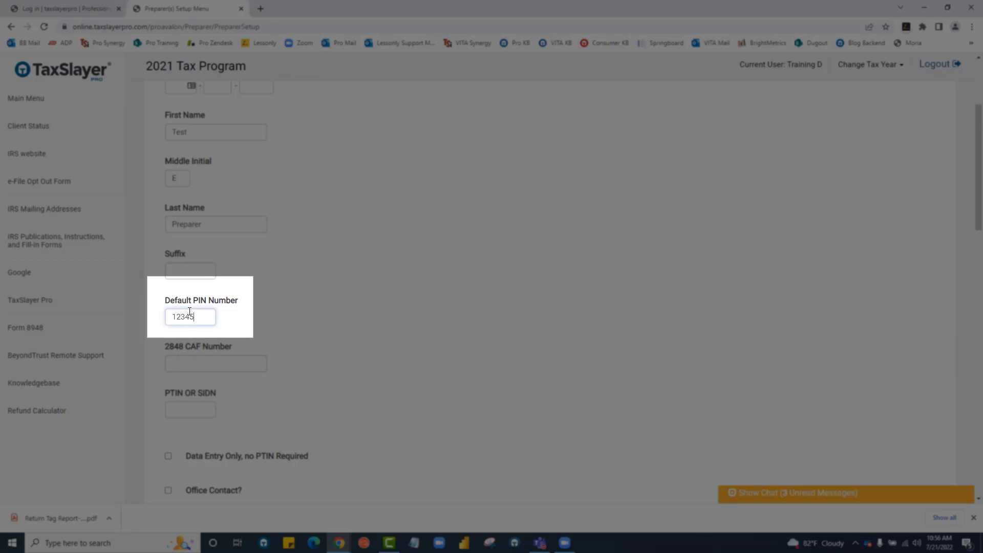
pyautogui.scroll(-1, 191, 320)
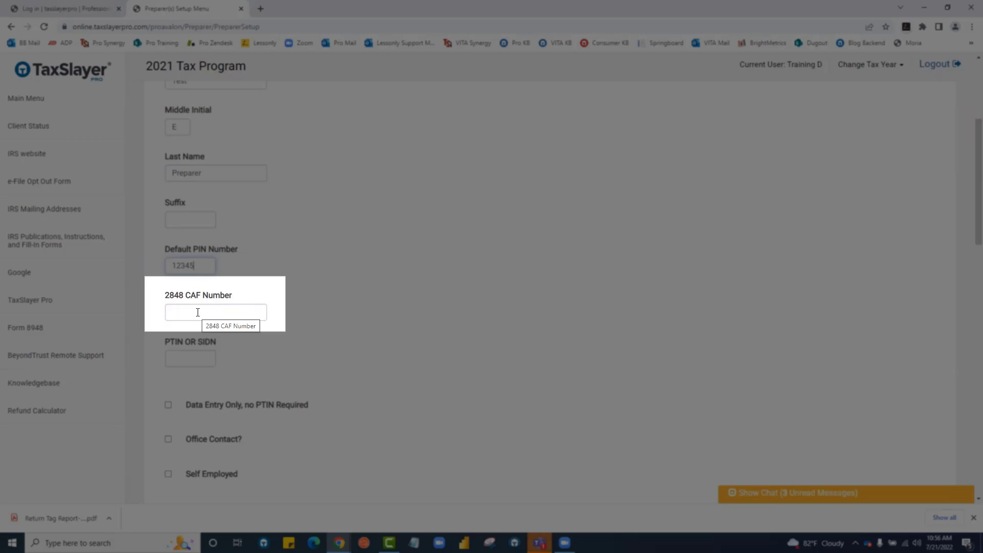
pyautogui.scroll(-2, 198, 313)
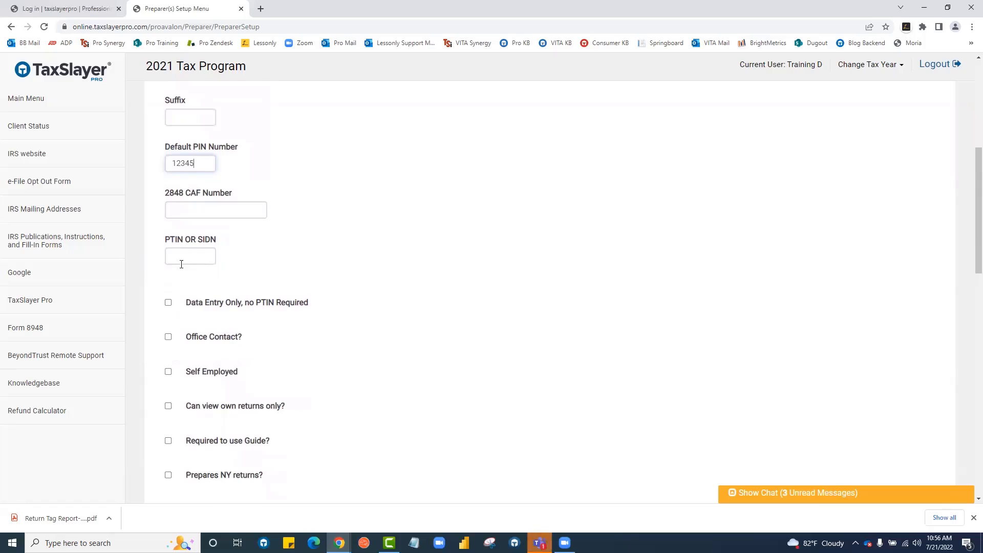
pyautogui.click(184, 261)
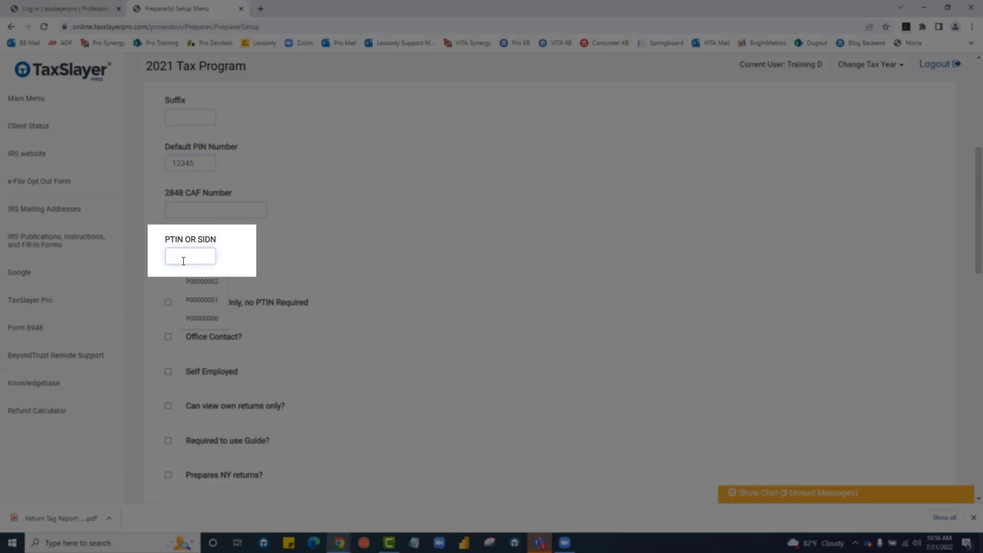
pyautogui.click(173, 277)
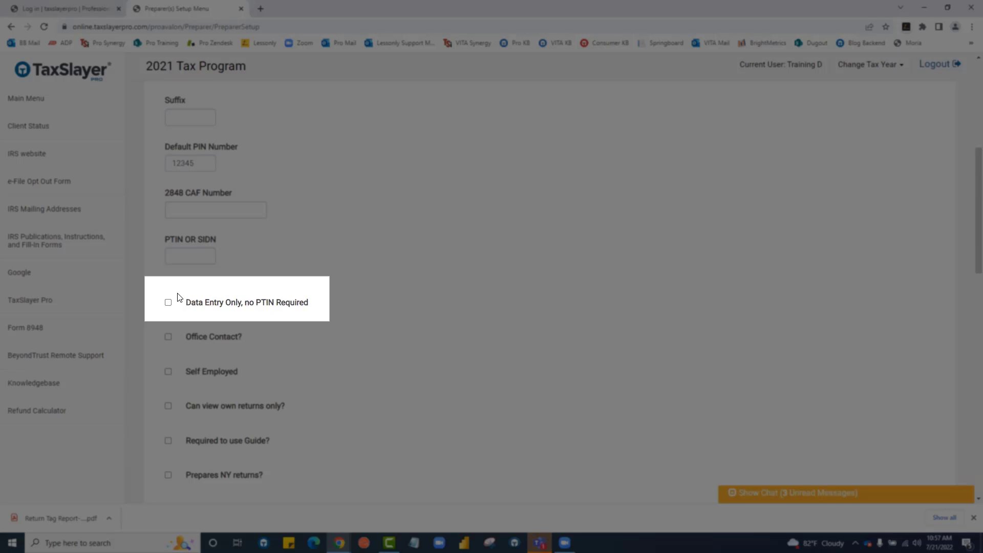
# Mark the new preparer as Data Entry Only and scroll down to the state-return checkboxes
pyautogui.click(168, 303)
pyautogui.scroll(-2, 170, 239)
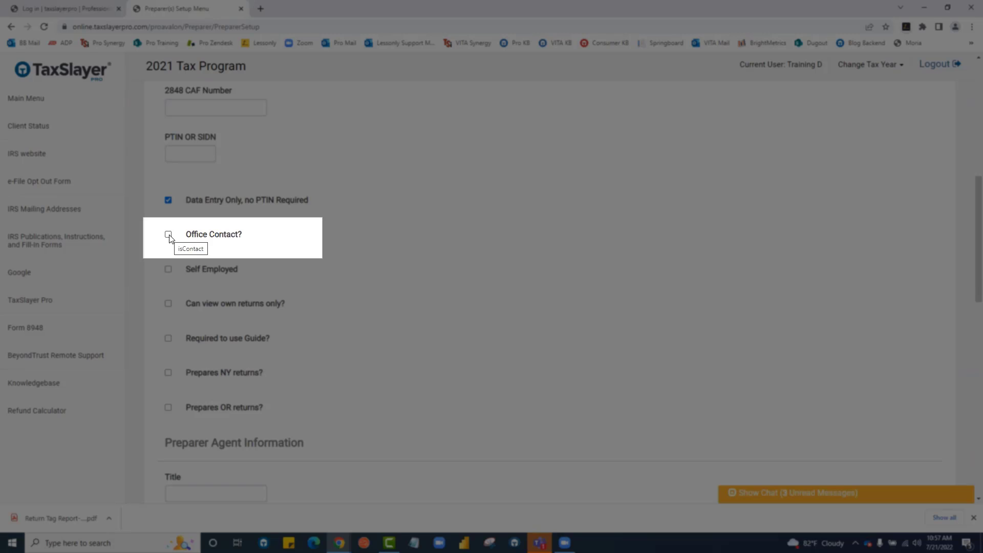
pyautogui.scroll(-1, 170, 237)
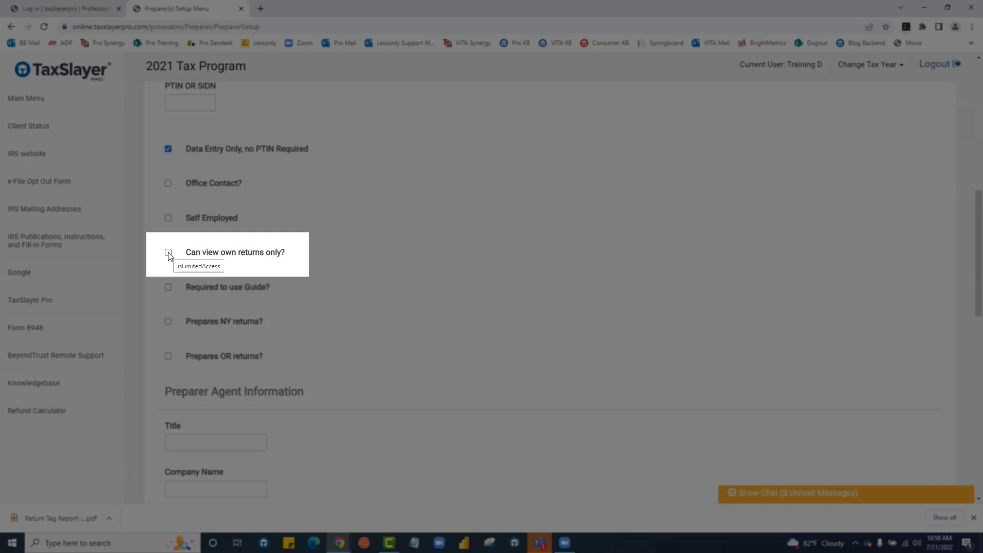
pyautogui.scroll(-1, 177, 244)
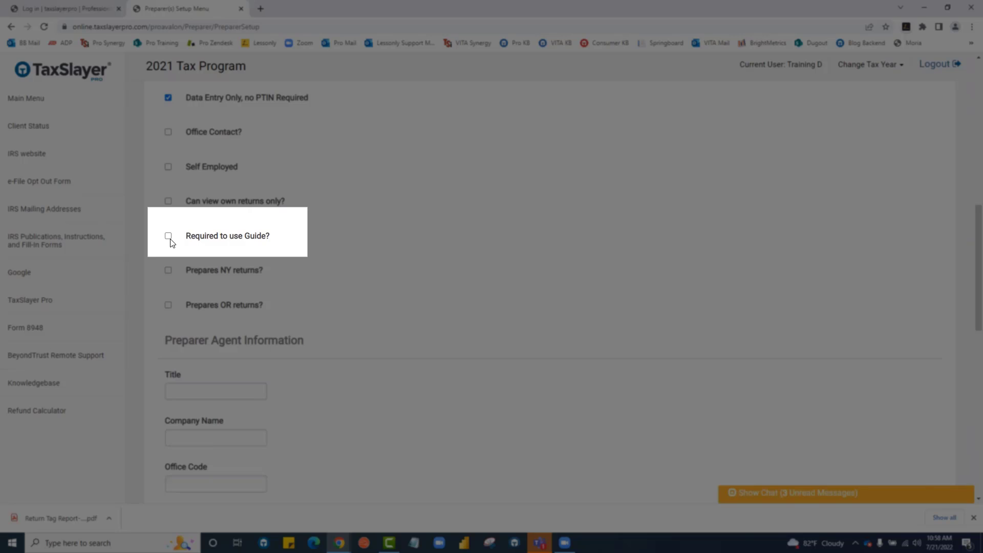
pyautogui.scroll(-1, 171, 242)
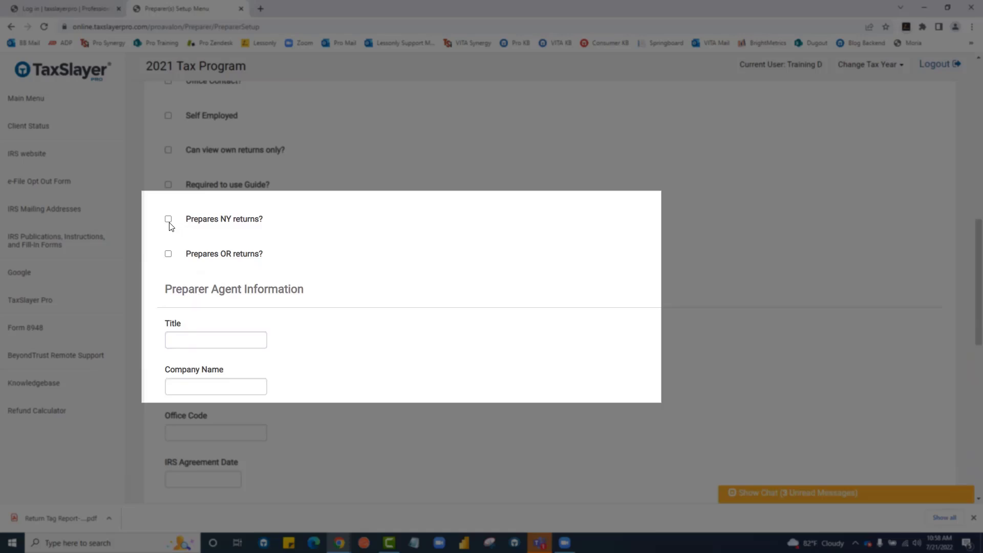
# Check Prepares NY returns, review the NYTPRIN exempt codes, then uncheck it again
pyautogui.click(168, 219)
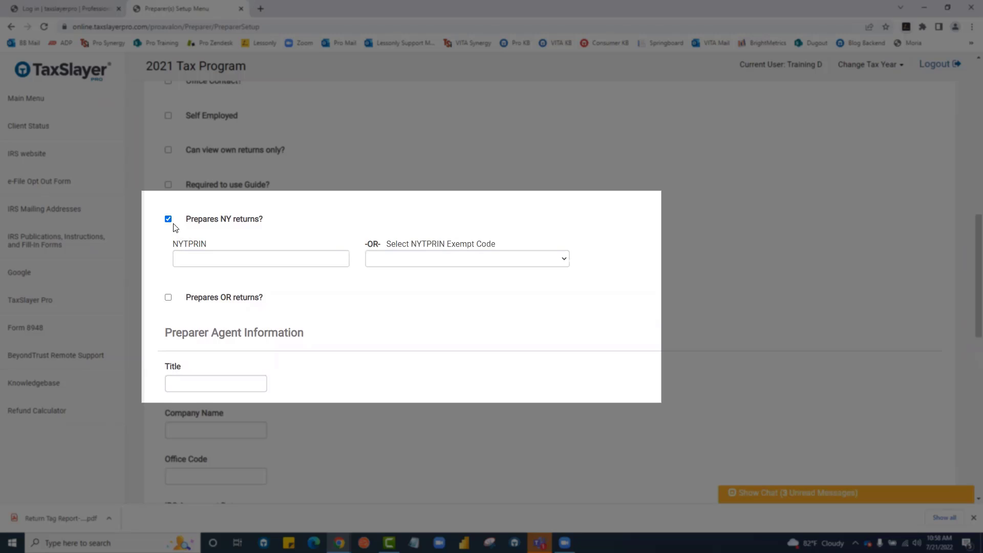
pyautogui.click(206, 258)
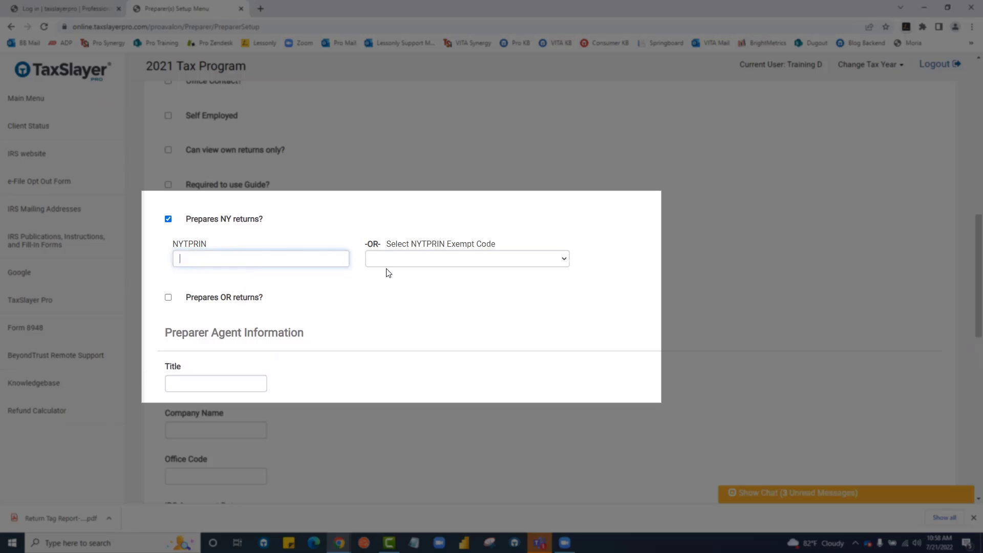
pyautogui.click(397, 260)
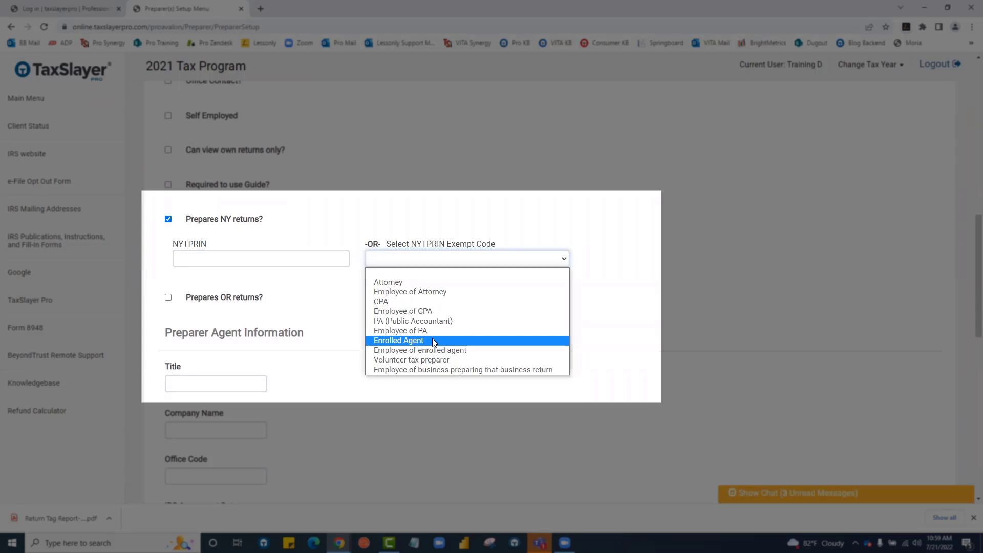
pyautogui.click(337, 301)
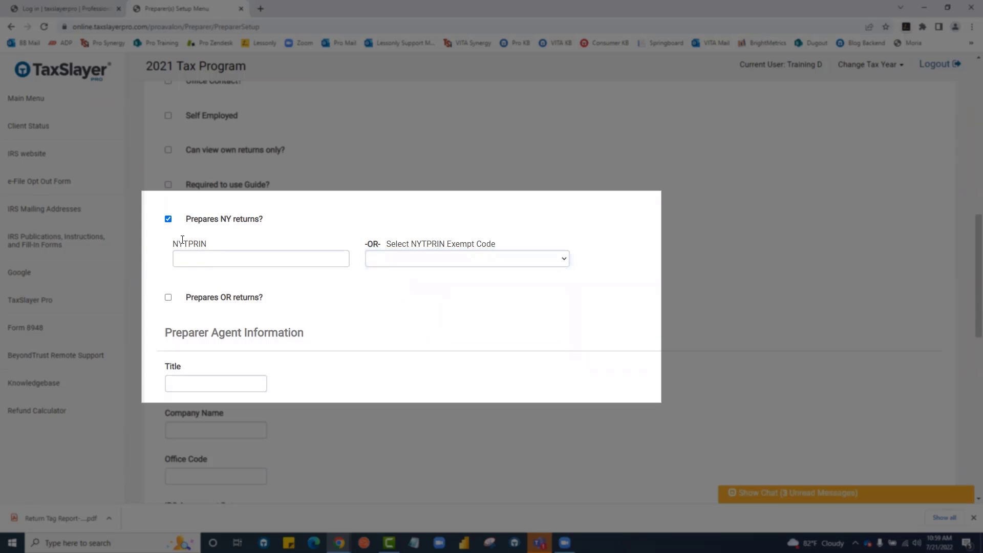
pyautogui.click(168, 219)
# Check Prepares OR returns and select the new OR License Number field
pyautogui.click(168, 253)
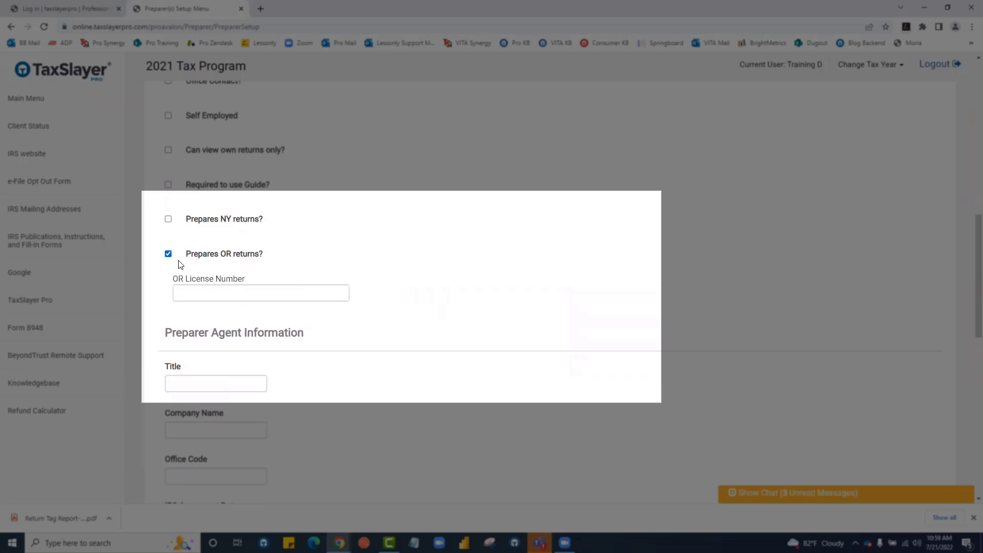
pyautogui.click(200, 295)
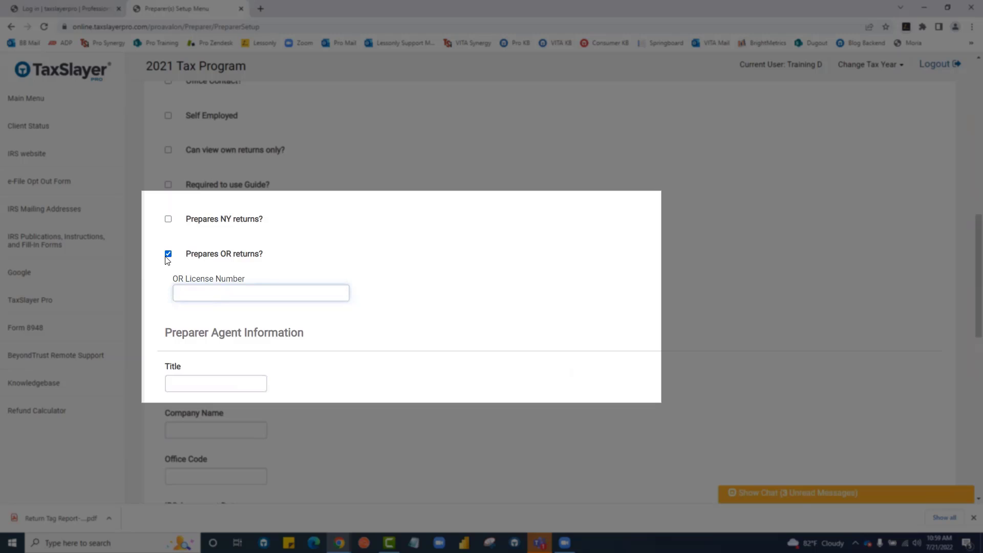
pyautogui.scroll(-4, 302, 270)
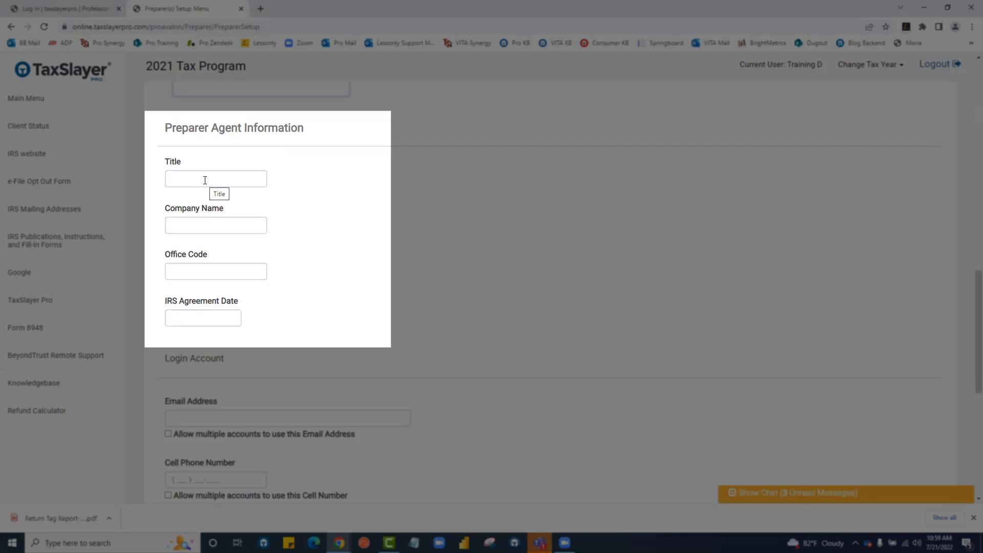
# Allow multiple accounts to share the login email and the cell phone number
pyautogui.scroll(-5, 246, 223)
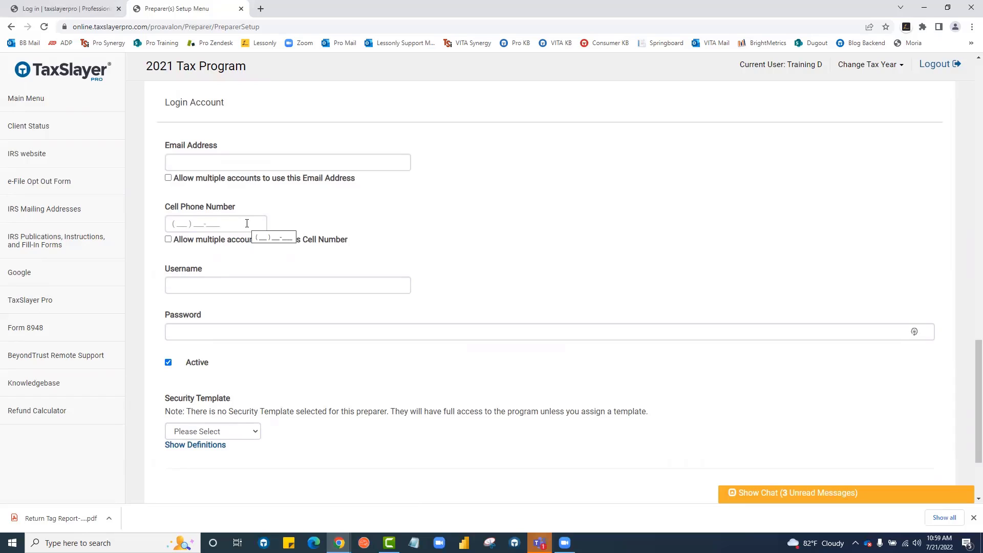
pyautogui.click(240, 161)
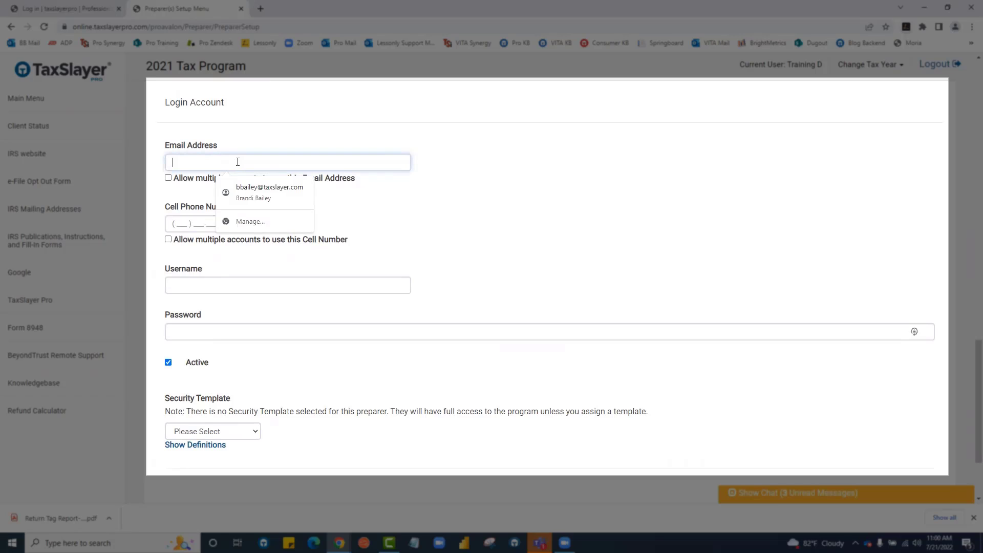
pyautogui.click(171, 183)
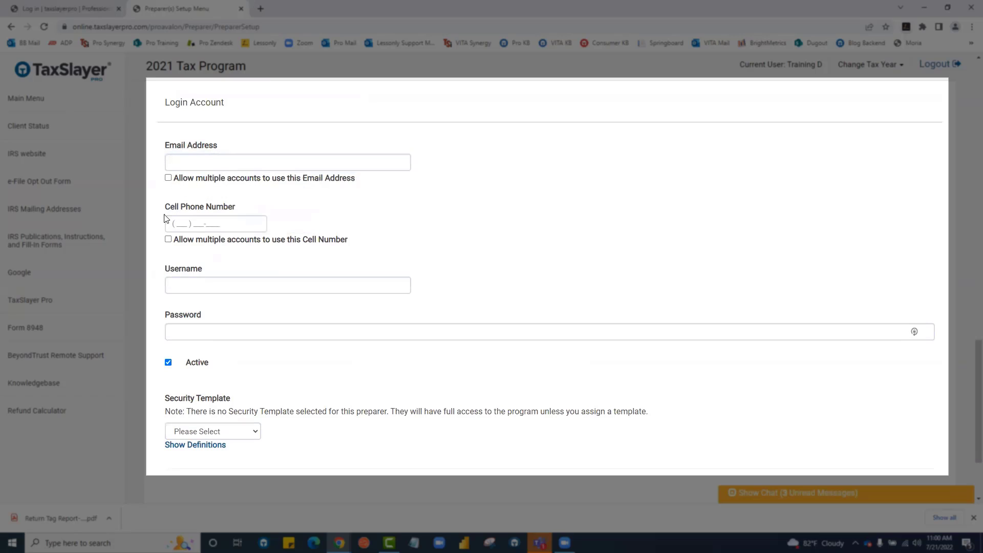
pyautogui.click(168, 178)
pyautogui.click(168, 239)
# Set the login username to TestPreparer, leaving the password blank
pyautogui.scroll(-1, 210, 230)
pyautogui.click(210, 228)
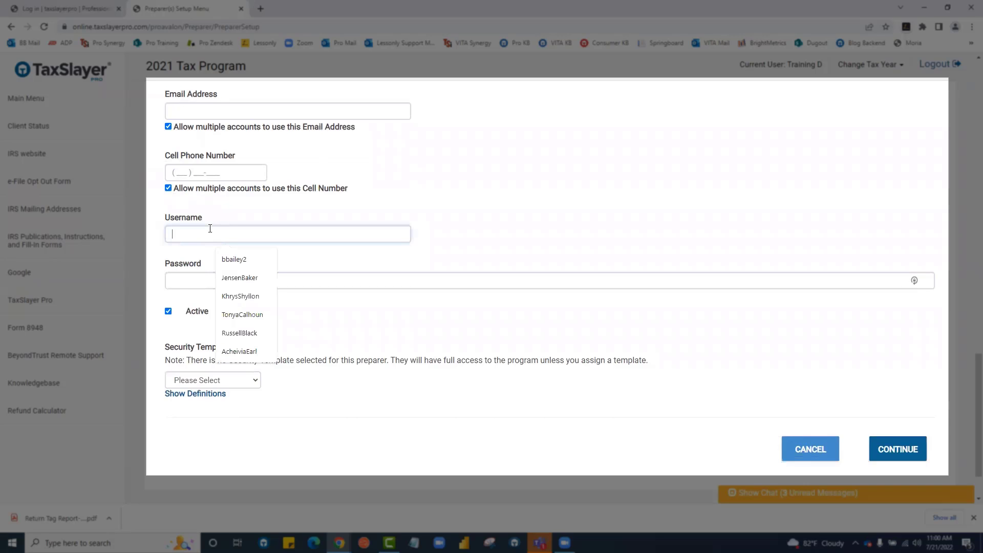
pyautogui.write('TestPreparer')
pyautogui.click(212, 280)
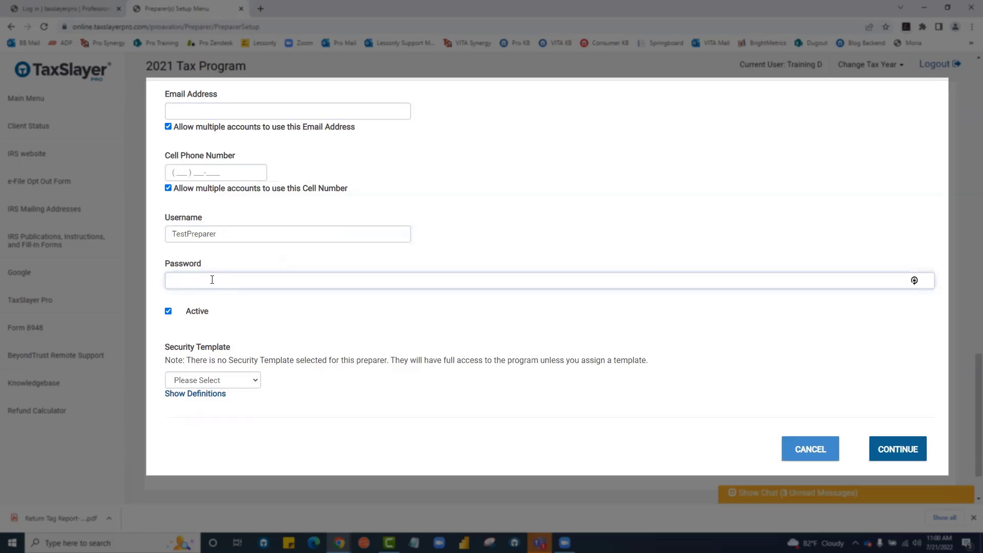
pyautogui.scroll(-1, 212, 280)
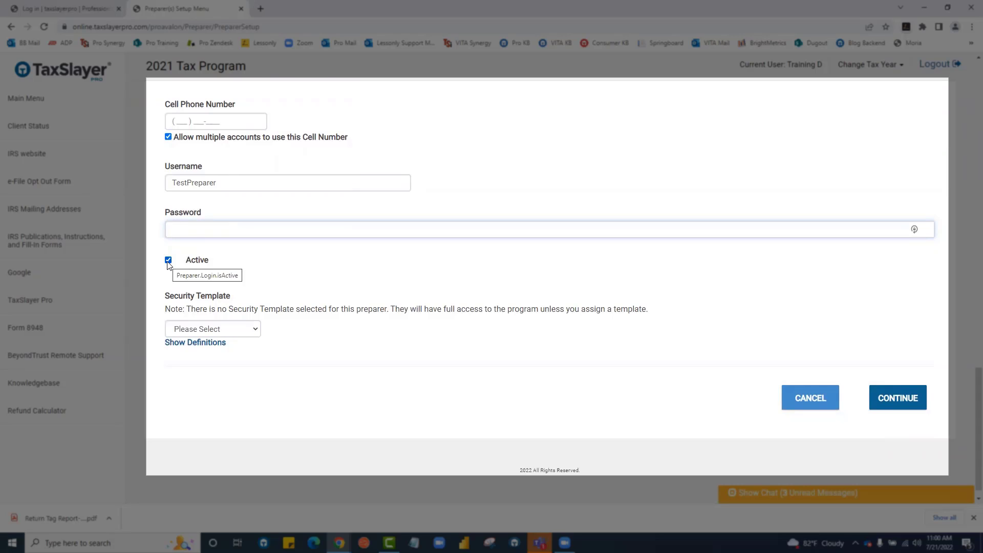
pyautogui.click(218, 329)
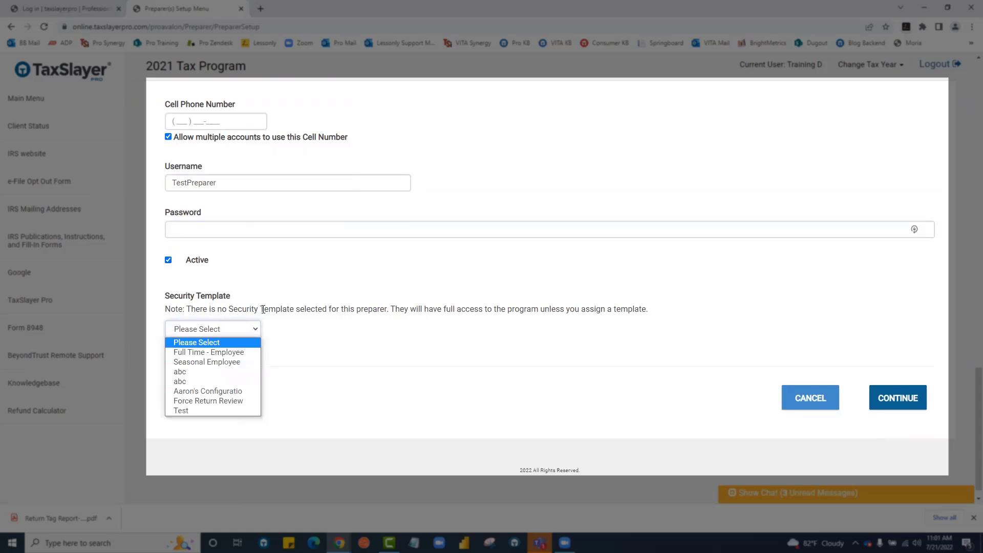
pyautogui.click(254, 331)
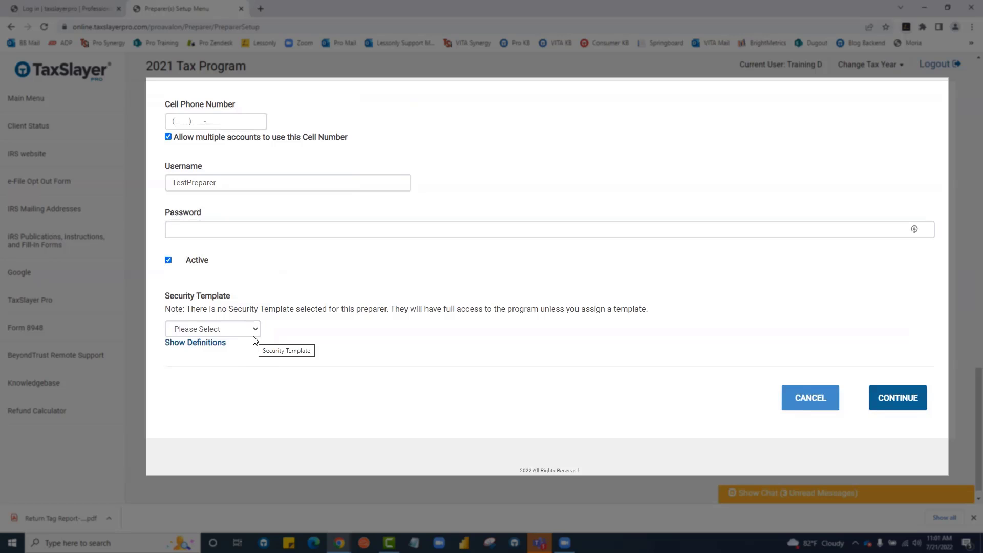
pyautogui.click(220, 345)
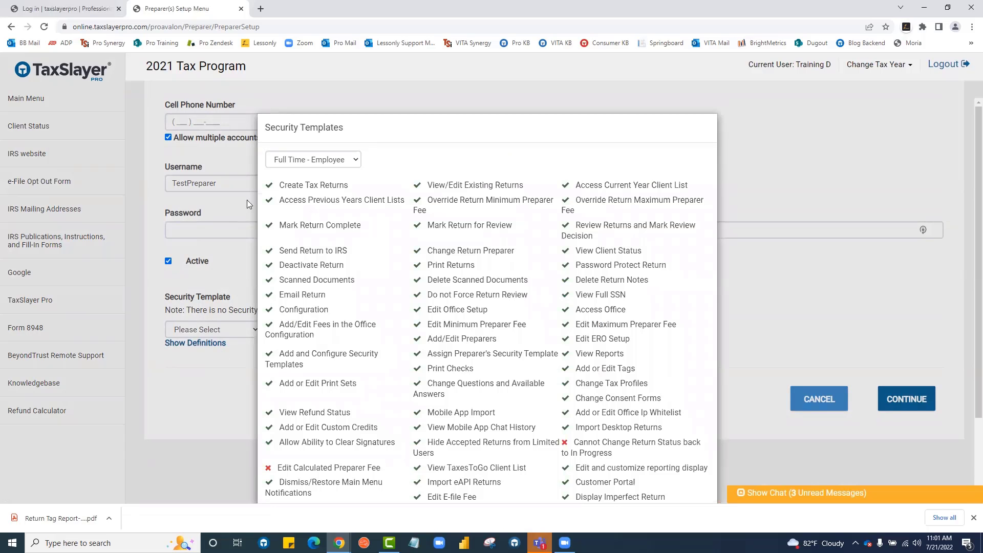
pyautogui.click(318, 160)
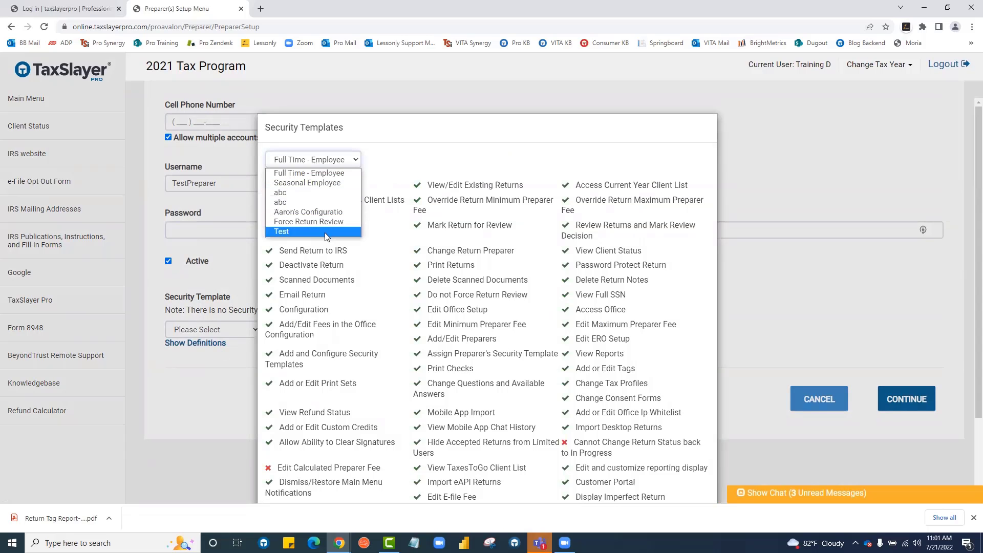
pyautogui.click(389, 165)
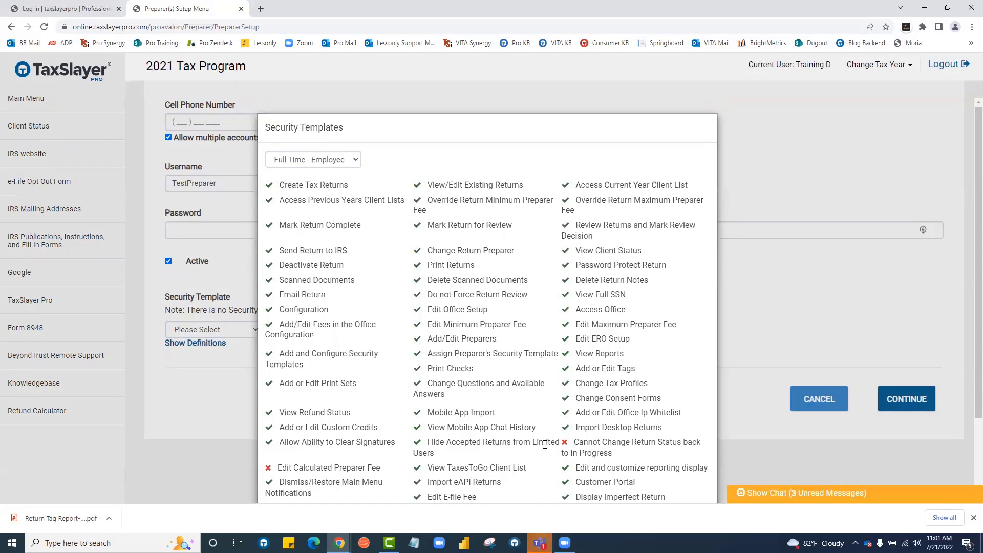
pyautogui.scroll(-2, 544, 418)
pyautogui.click(673, 460)
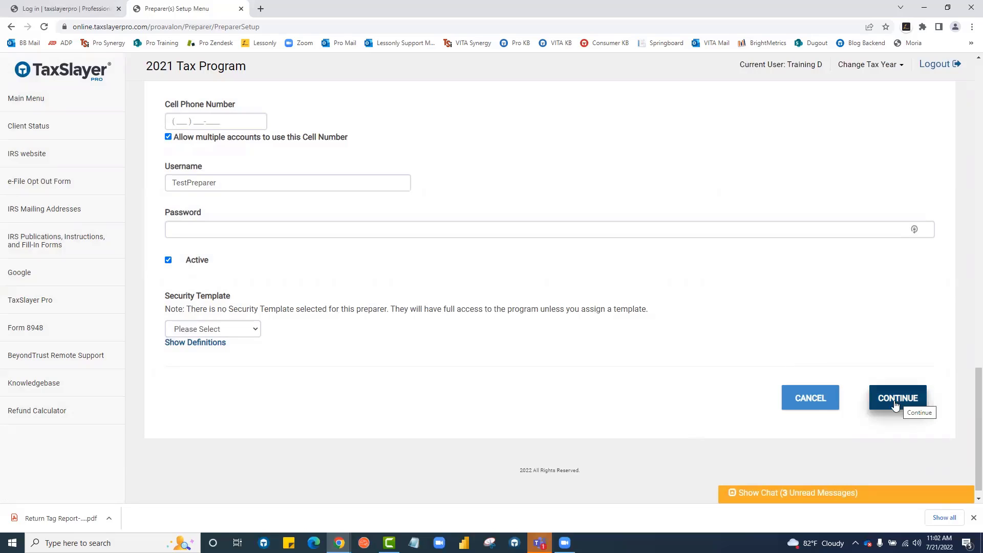
# Continue out of Preparer Setup and return from the Preparer(s) Menu to the Configuration Menu
pyautogui.click(809, 400)
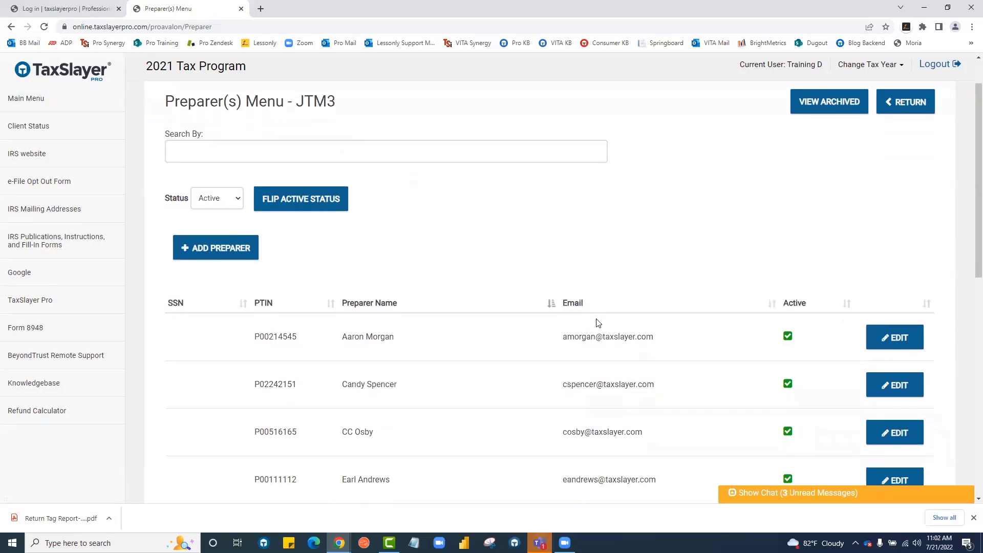
pyautogui.scroll(-7, 598, 323)
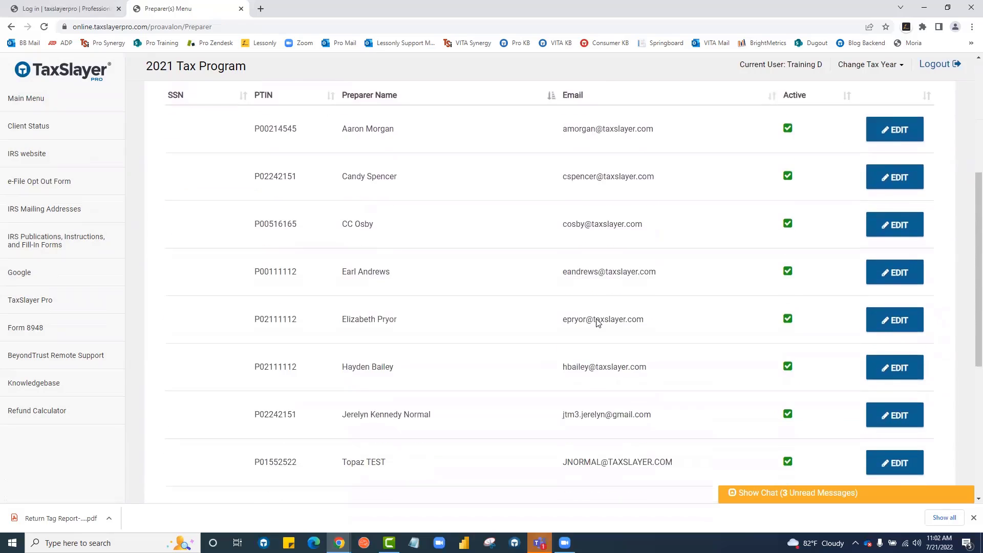
pyautogui.scroll(-1, 598, 319)
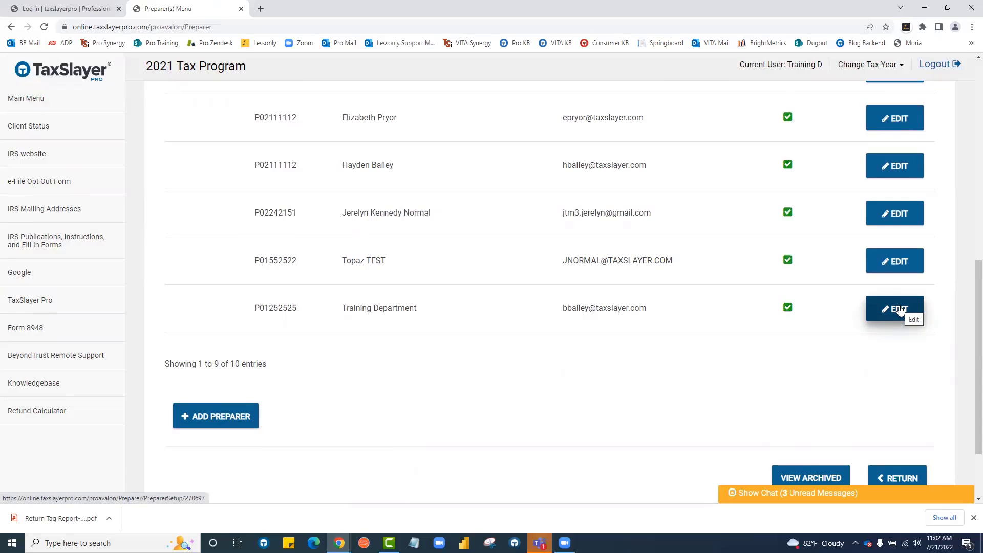
pyautogui.scroll(-2, 901, 333)
pyautogui.click(911, 383)
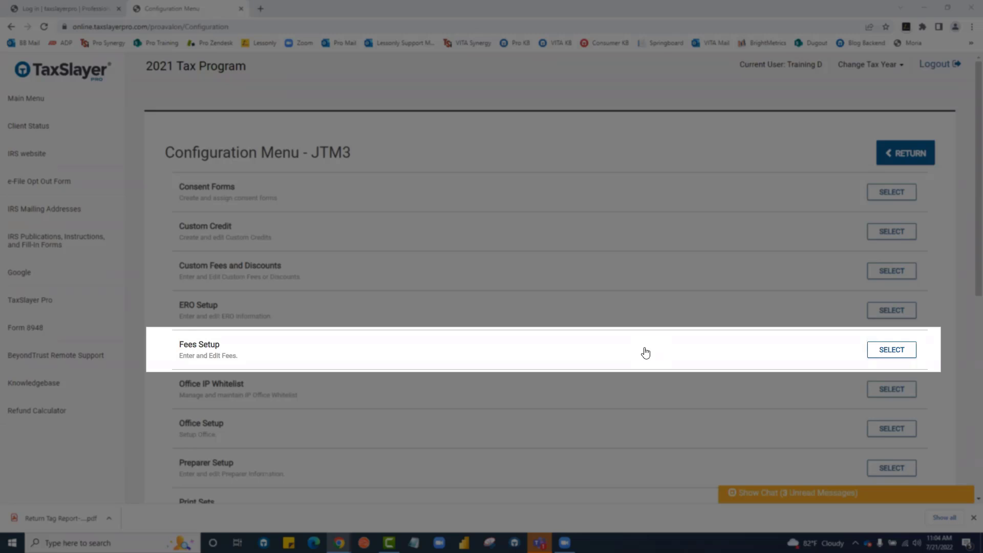
# Open Fee Setup and check the fee range and percentage adjustment options without changing them
pyautogui.click(645, 353)
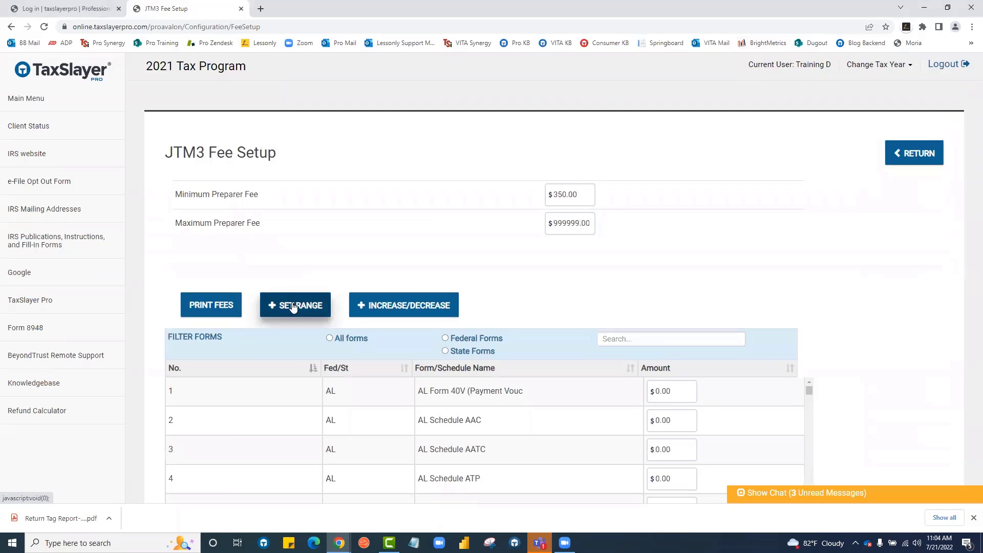
pyautogui.click(292, 305)
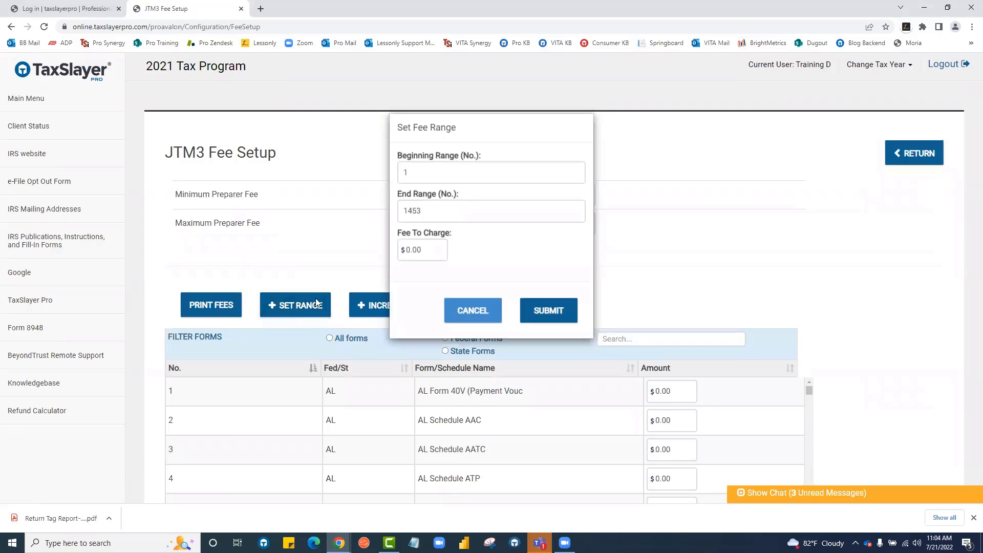
pyautogui.click(476, 311)
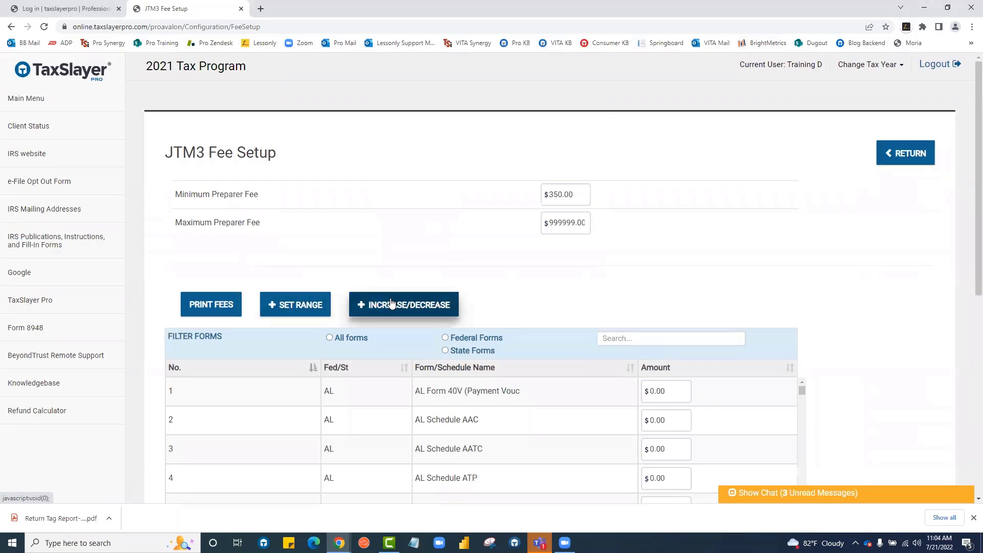
pyautogui.click(391, 304)
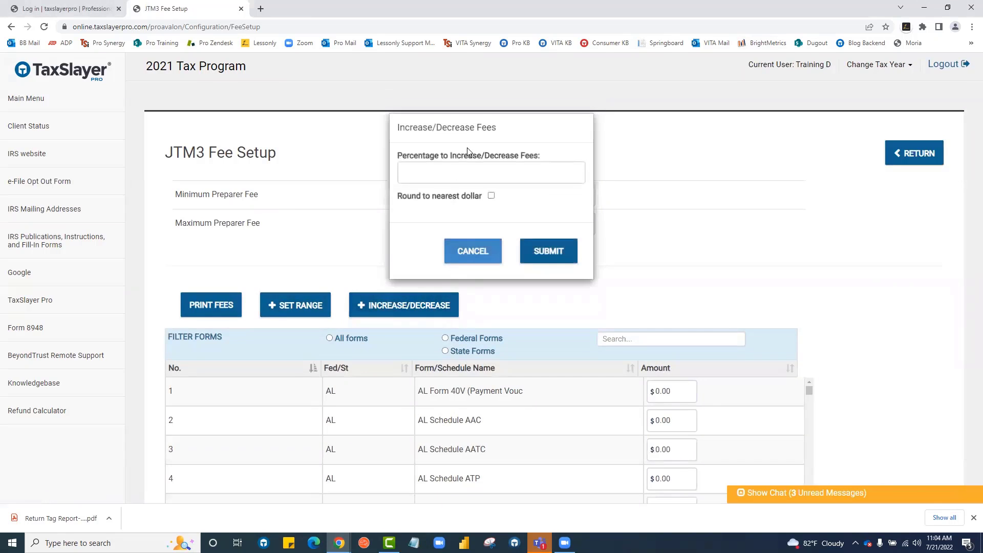
pyautogui.click(471, 253)
pyautogui.scroll(-2, 425, 232)
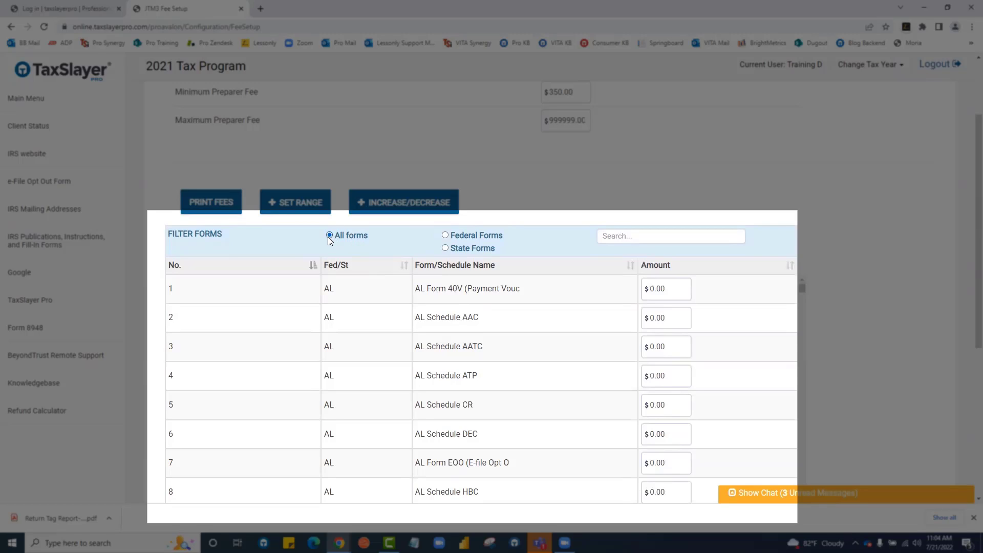
# Browse federal and Georgia form fees, then filter forms by 'Schedule' and select the Schedule C-EZ amount
pyautogui.click(445, 235)
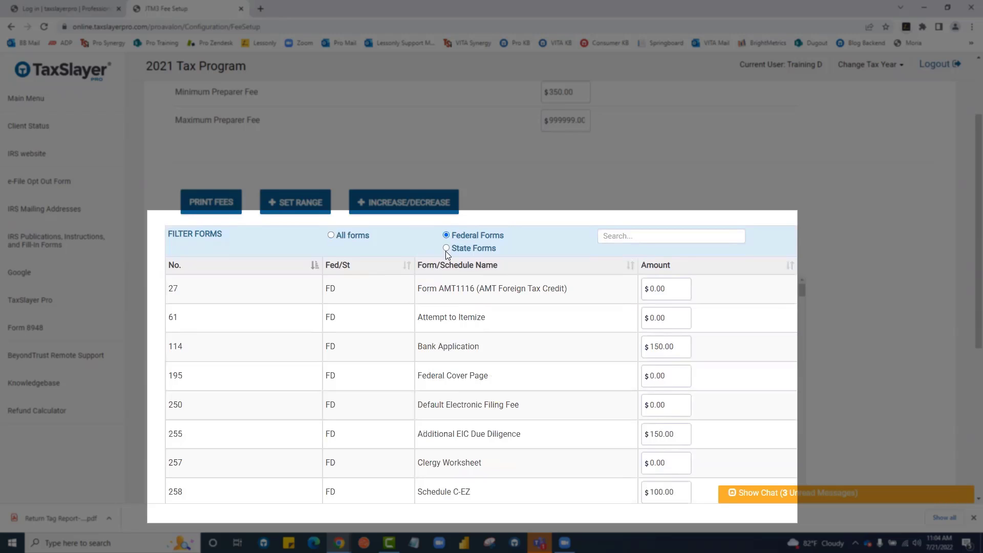
pyautogui.click(446, 249)
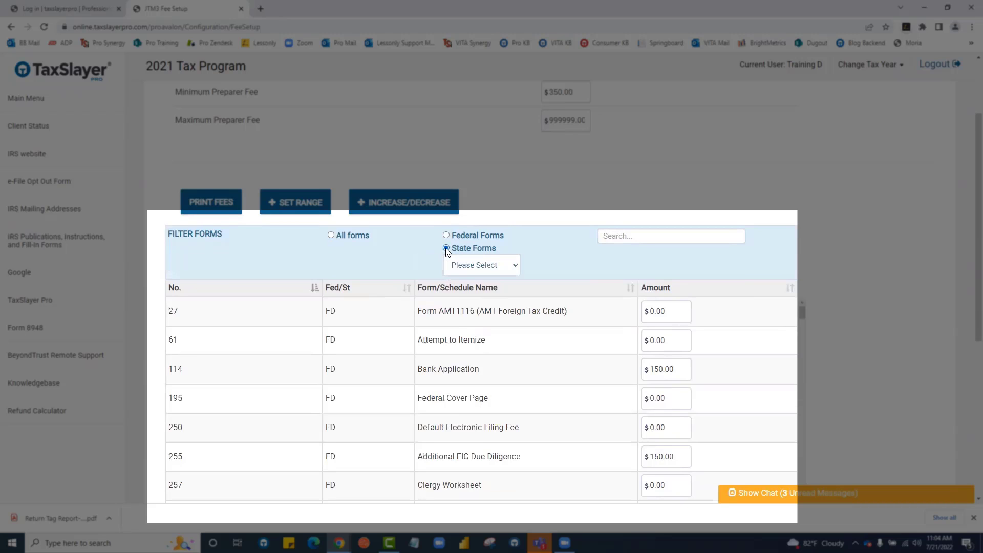
pyautogui.click(464, 266)
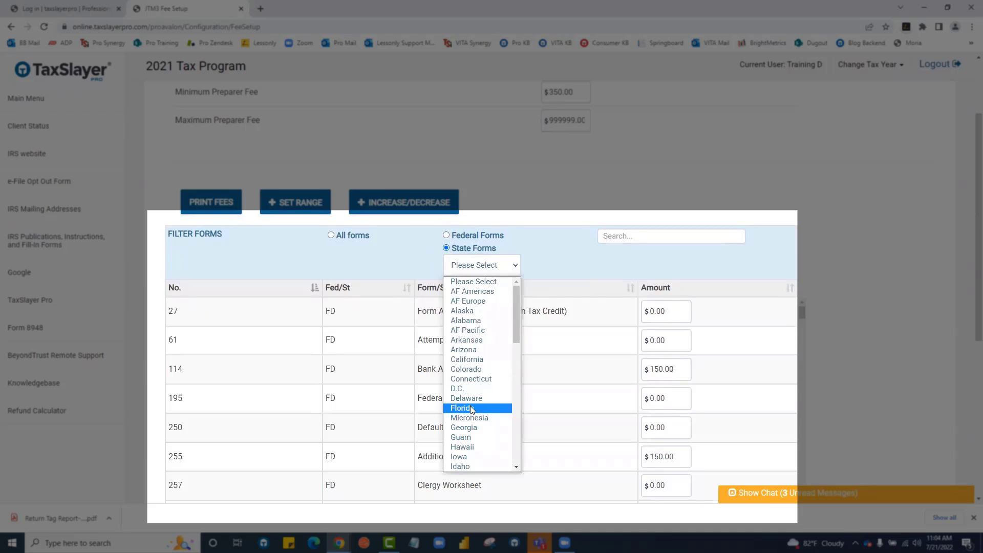
pyautogui.click(476, 429)
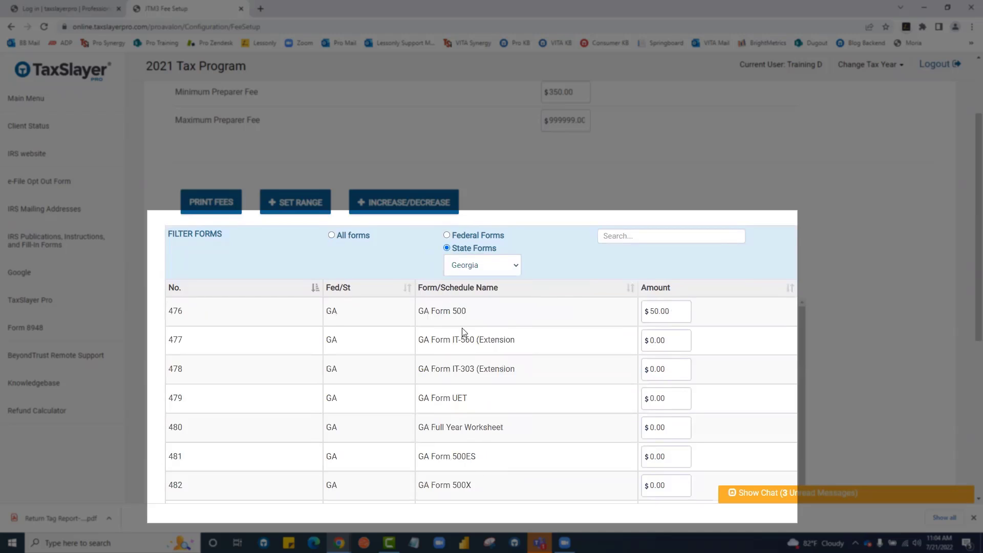
pyautogui.click(447, 235)
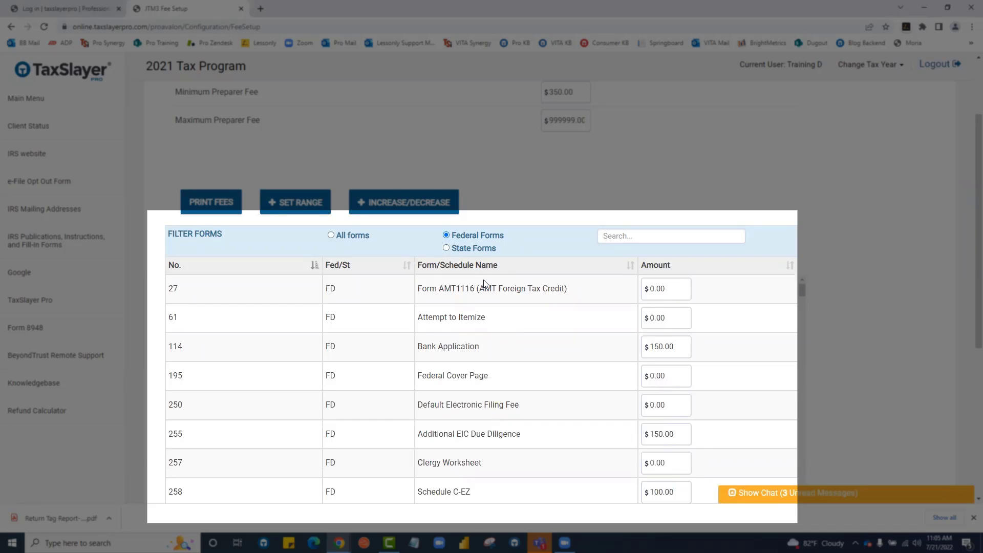
pyautogui.click(641, 240)
pyautogui.write('Schedule')
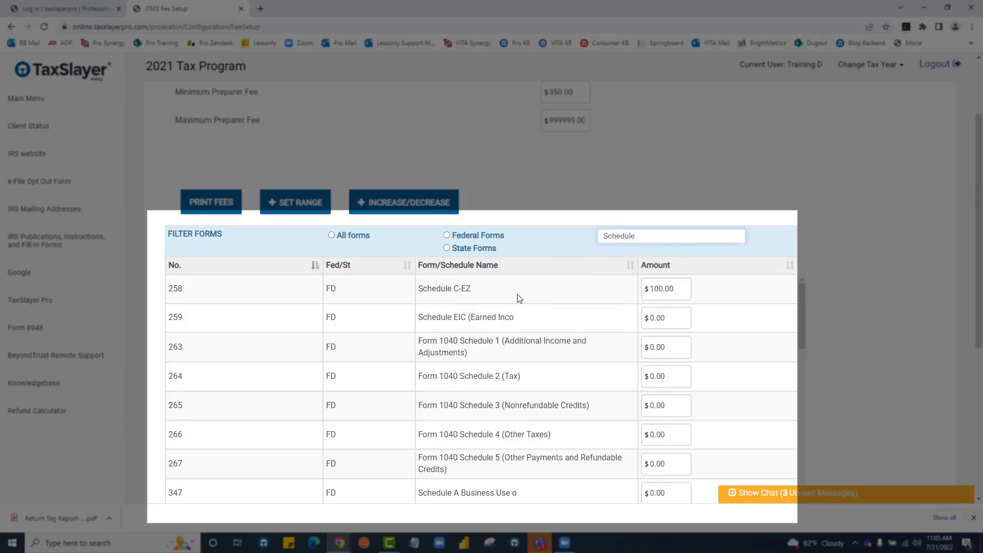
pyautogui.doubleClick(664, 290)
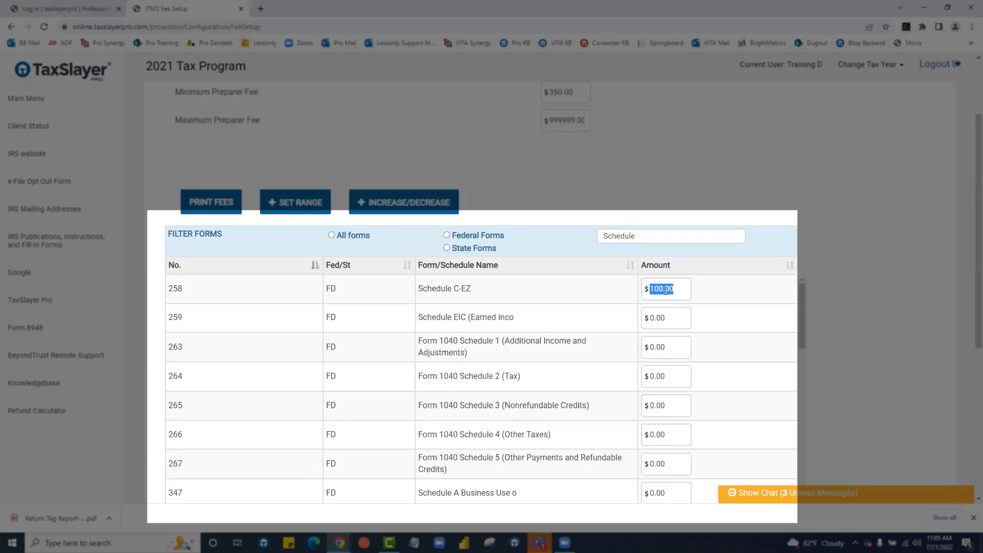
# Search the fee list for 1040 and set Form 1040's fee to $400
pyautogui.hotkey('shift', 'Tab')
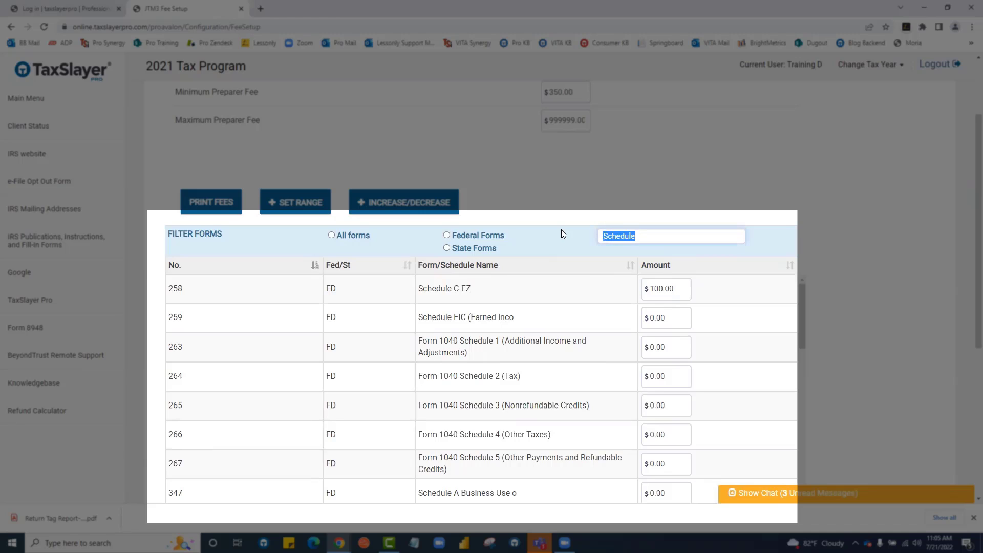
pyautogui.write('1040')
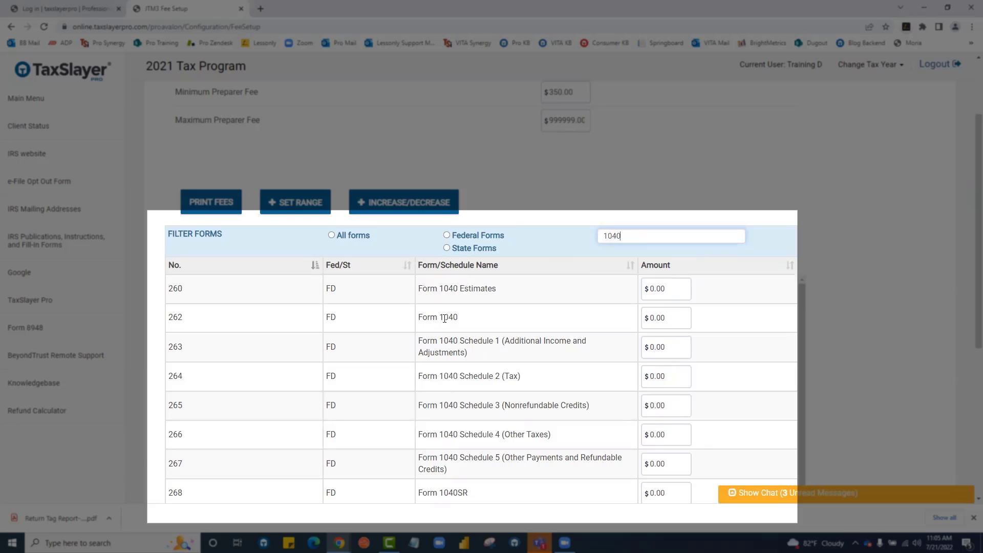
pyautogui.click(649, 318)
pyautogui.write('400')
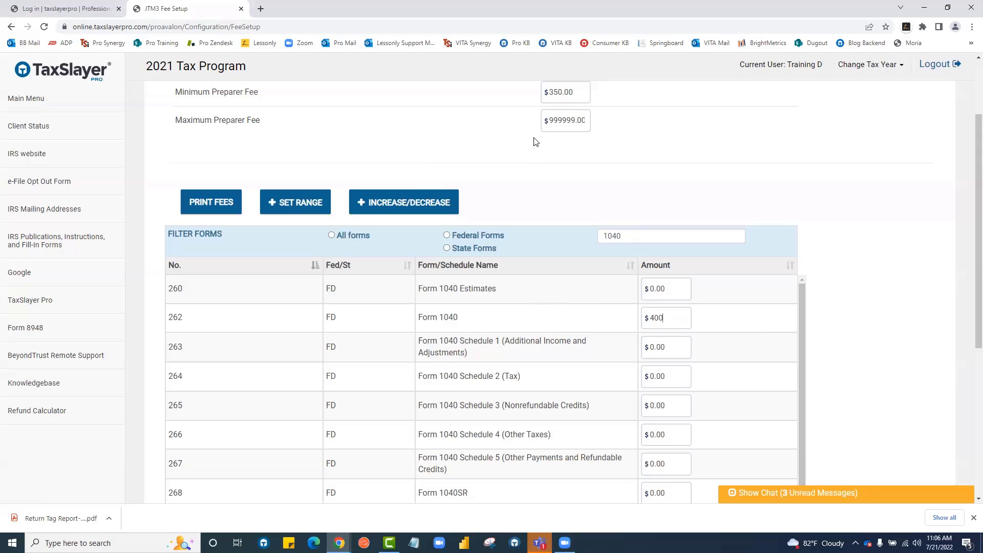
pyautogui.scroll(-5, 834, 414)
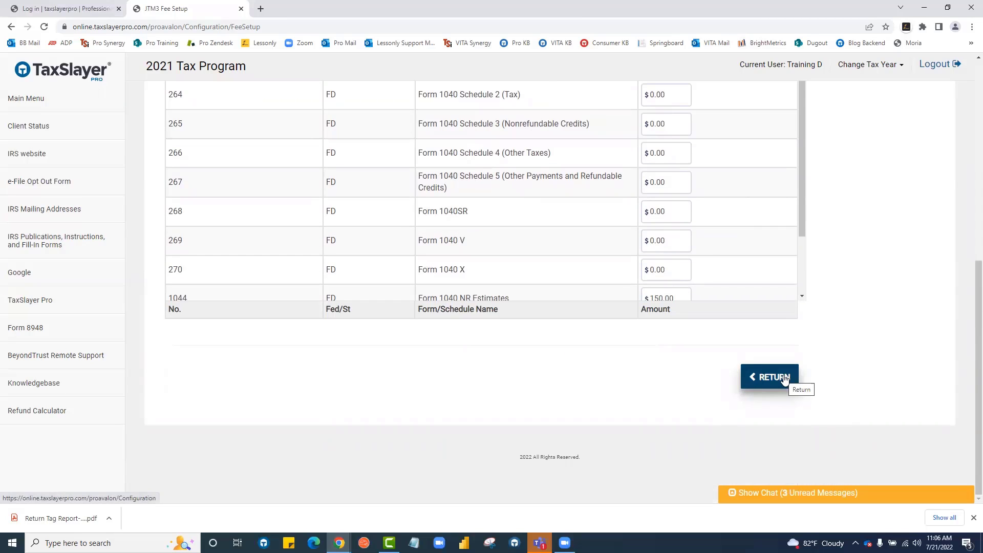
# Add a $20.00 custom fee named 'Print Copy' under Custom Fees and Discounts
pyautogui.click(785, 379)
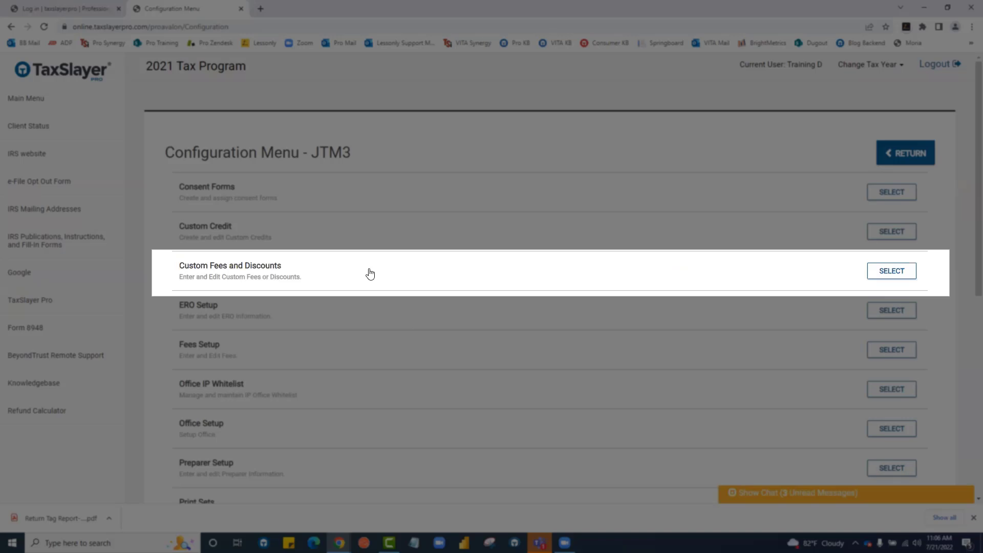
pyautogui.click(371, 275)
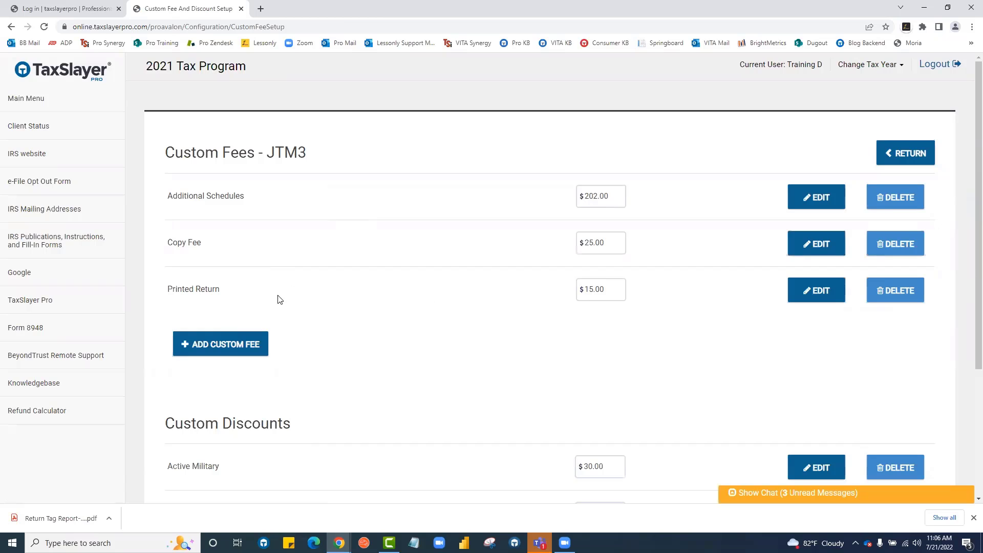
pyautogui.click(250, 355)
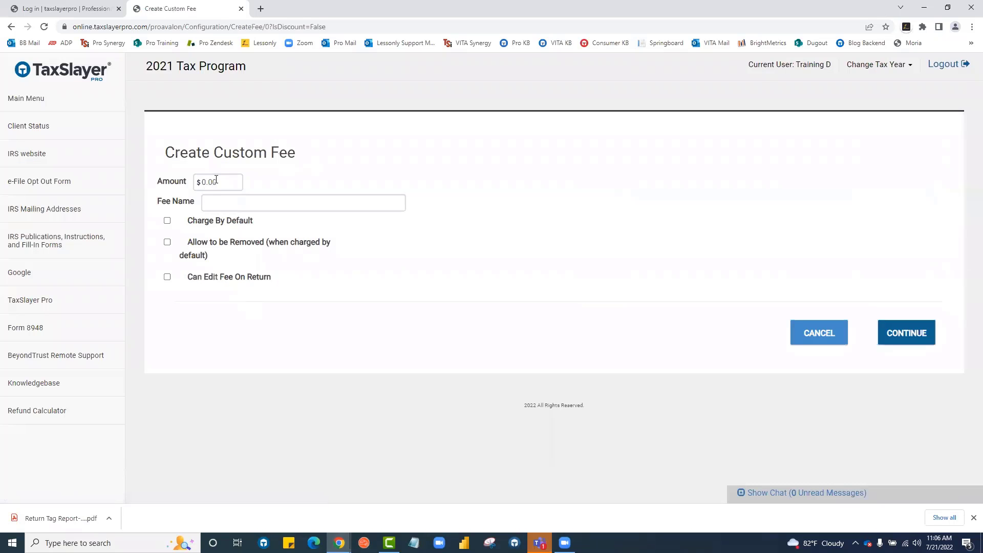
pyautogui.click(214, 181)
pyautogui.write('20')
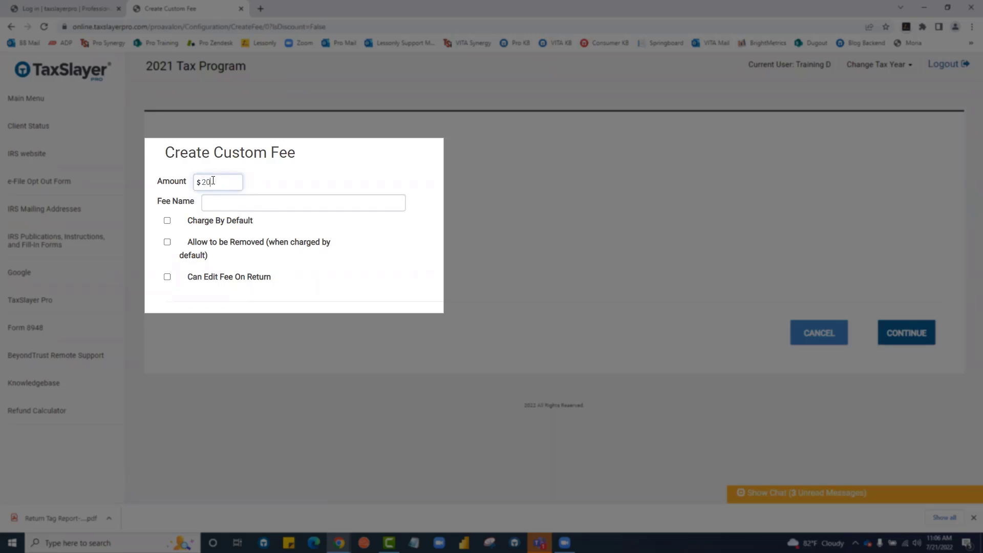
pyautogui.click(220, 202)
pyautogui.write('Print Copy')
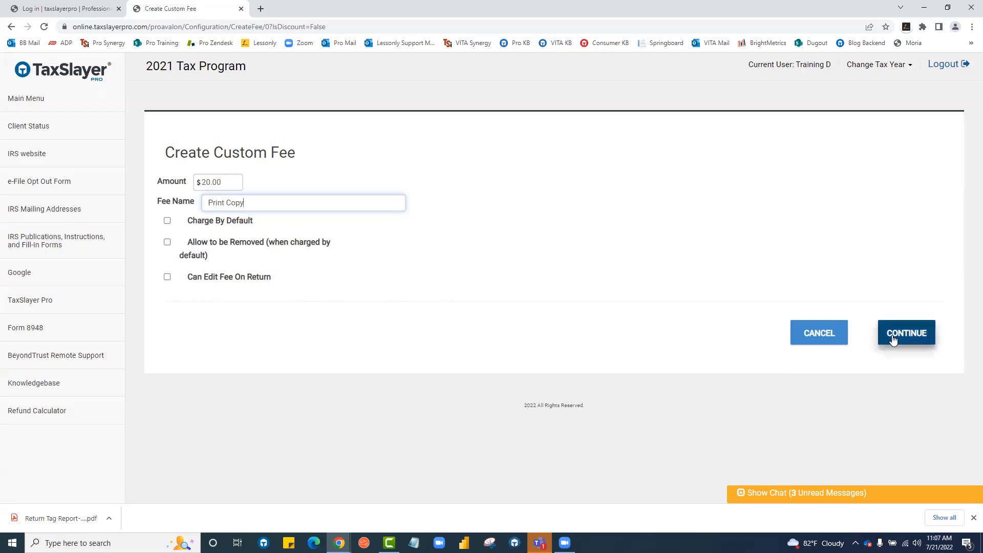
pyautogui.click(892, 334)
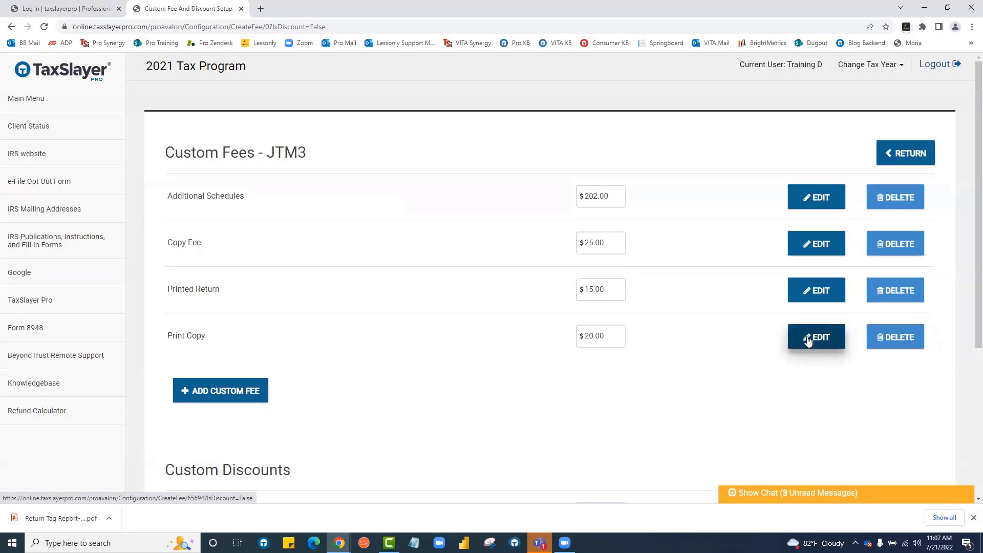
# Delete the $20.00 Print Copy custom fee and confirm the deletion
pyautogui.click(886, 337)
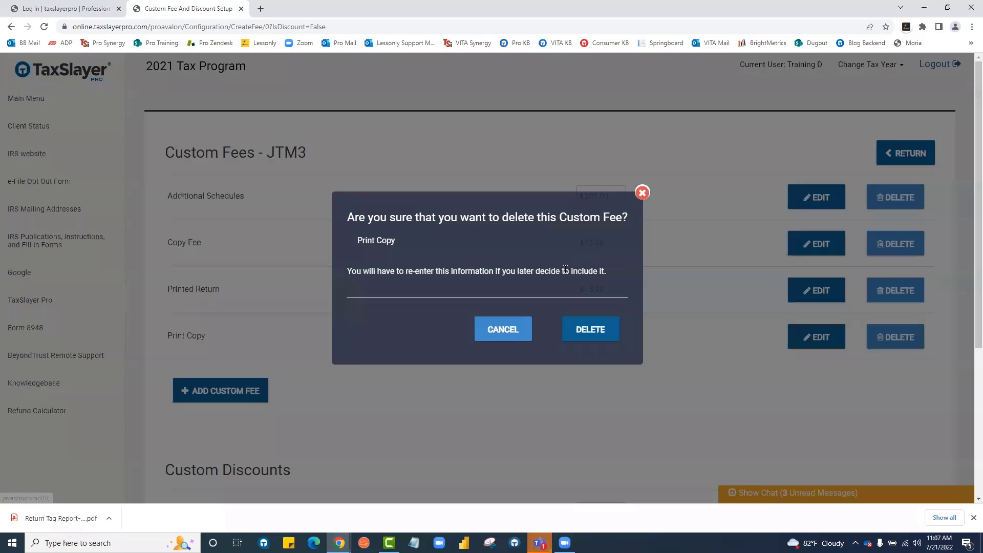
pyautogui.click(584, 331)
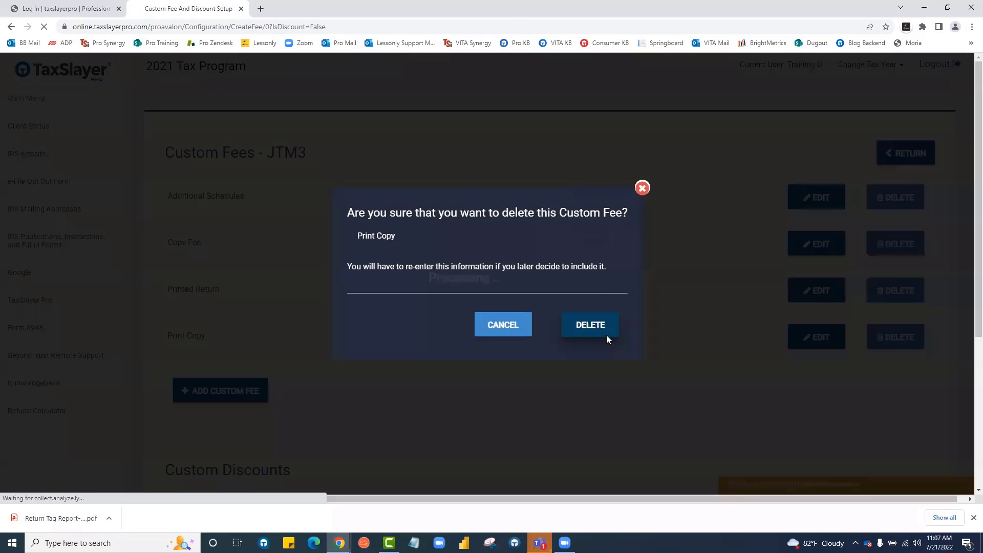
pyautogui.scroll(-4, 503, 327)
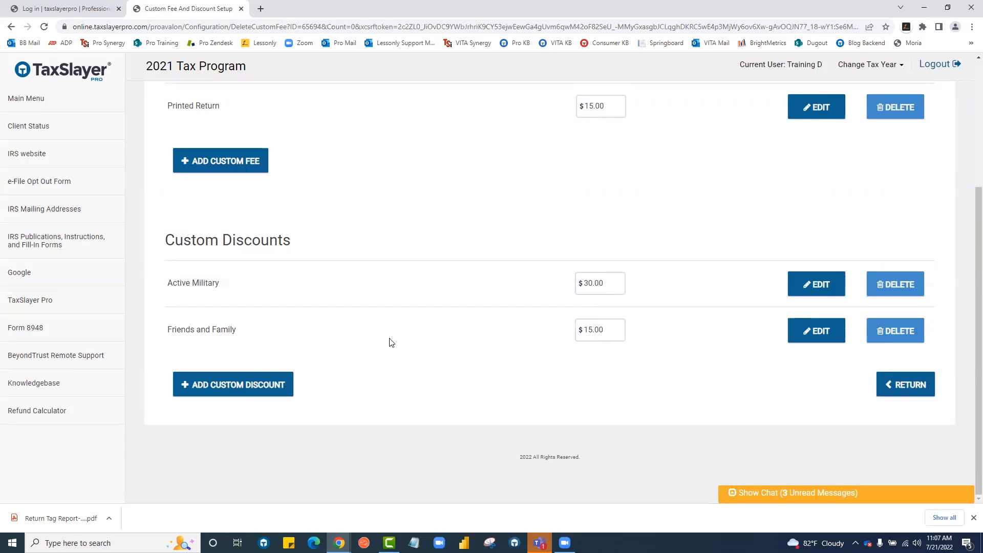
# Create a $20.00 custom discount named 'Employee' and check it in the discount list
pyautogui.click(263, 386)
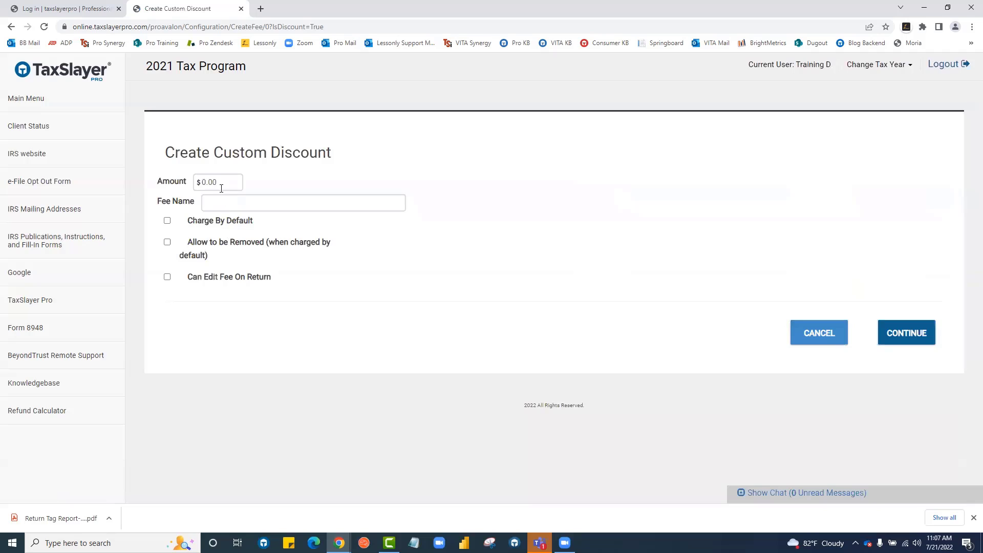
pyautogui.click(217, 178)
pyautogui.write('20')
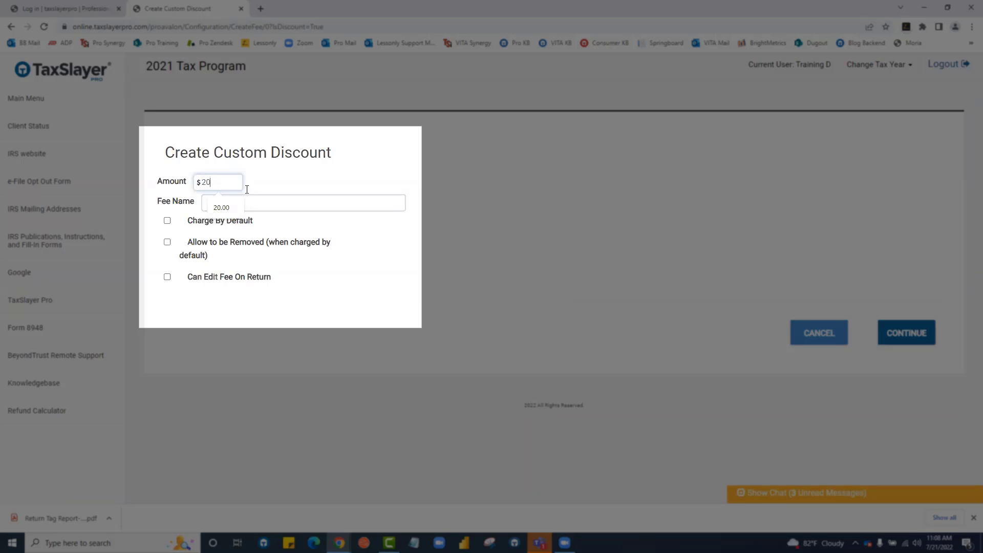
pyautogui.click(263, 206)
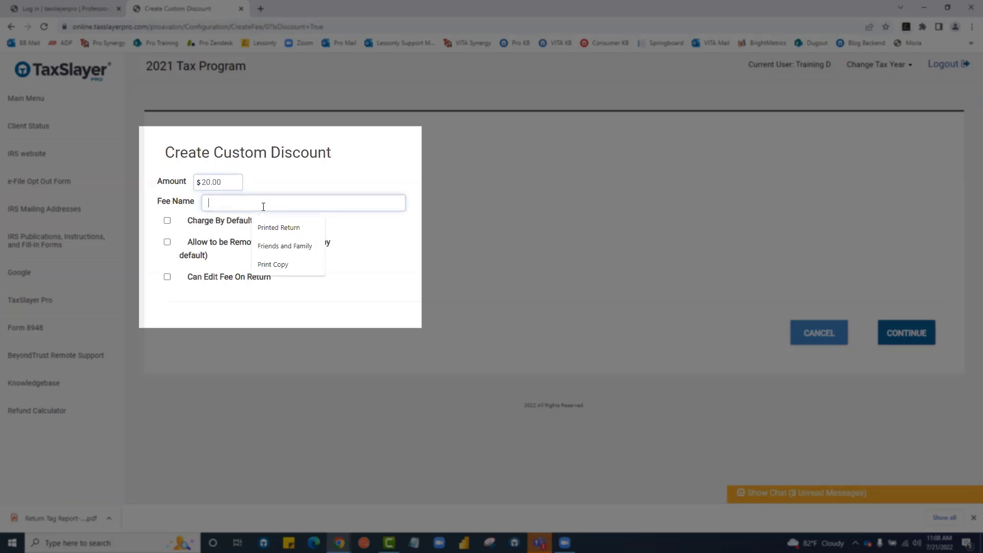
pyautogui.write('Employee')
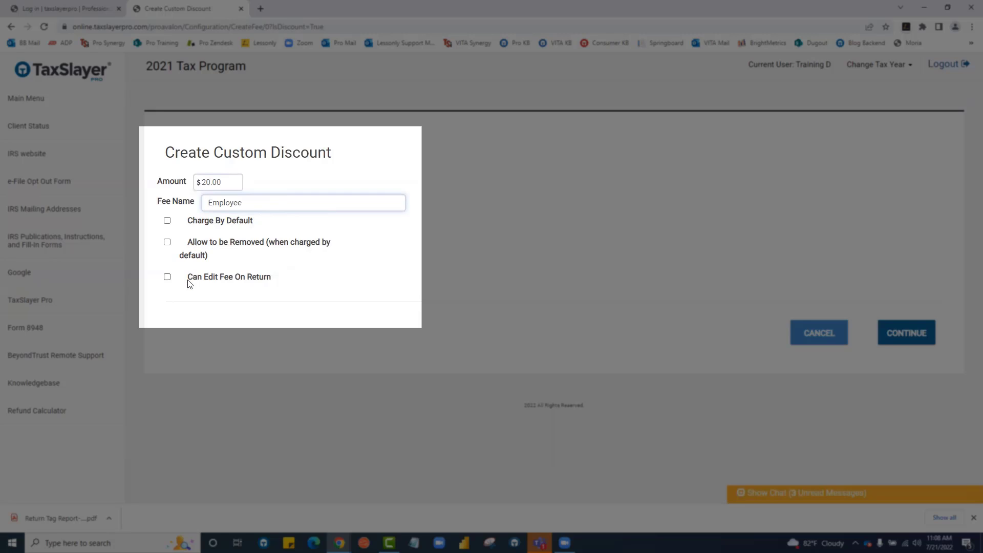
pyautogui.click(171, 275)
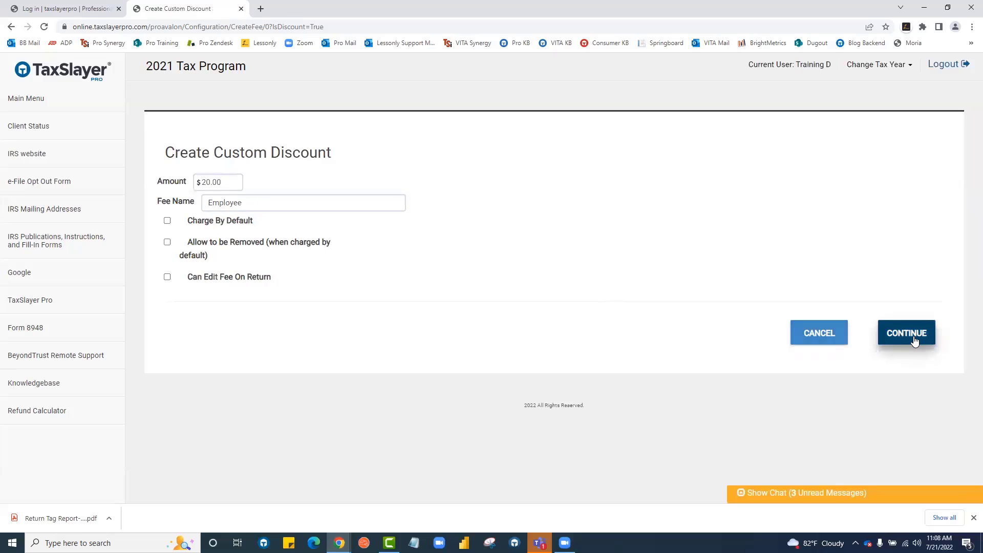
pyautogui.click(915, 342)
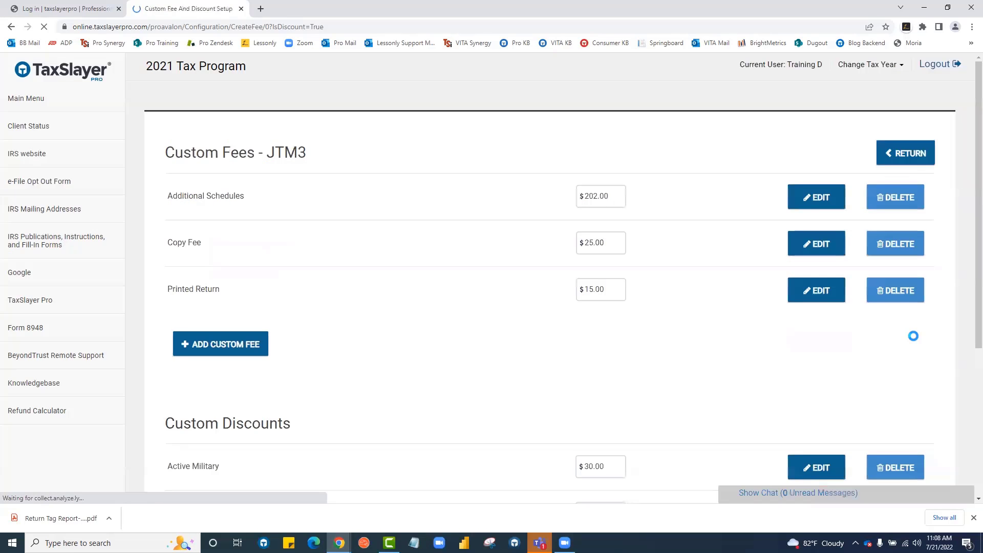
pyautogui.scroll(-3, 537, 348)
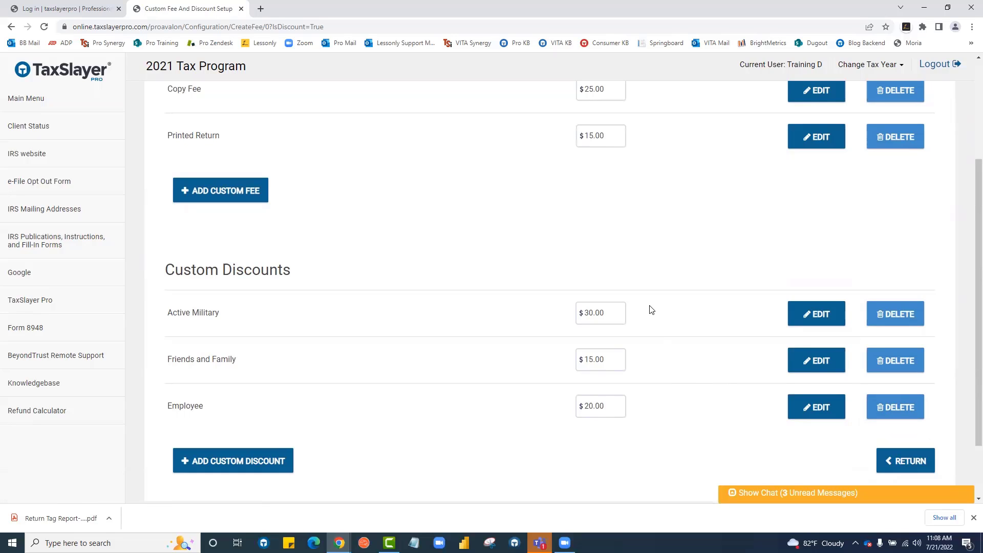
pyautogui.scroll(-1, 677, 333)
# Return to the Configuration Menu and open the Security Templates page for JTM3
pyautogui.click(893, 408)
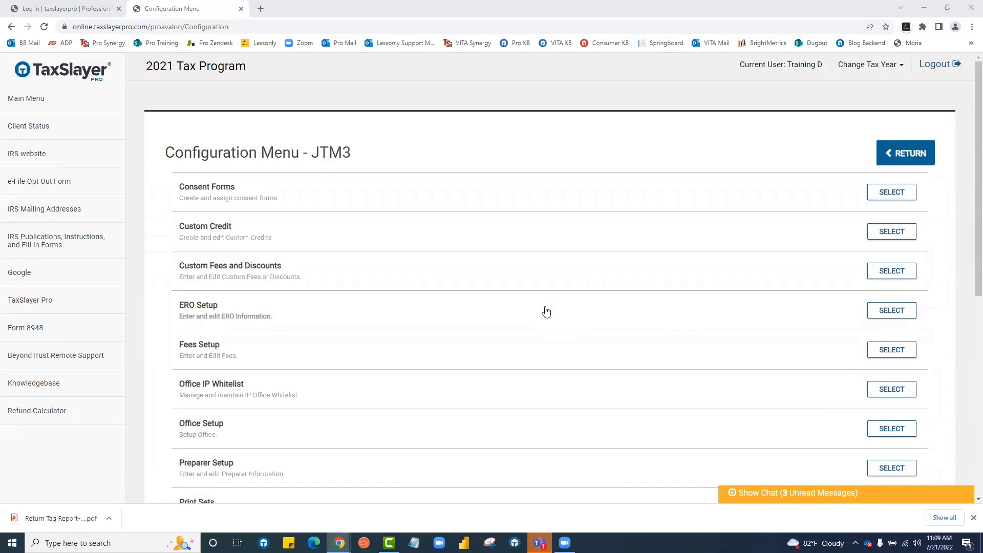
pyautogui.scroll(-5, 545, 311)
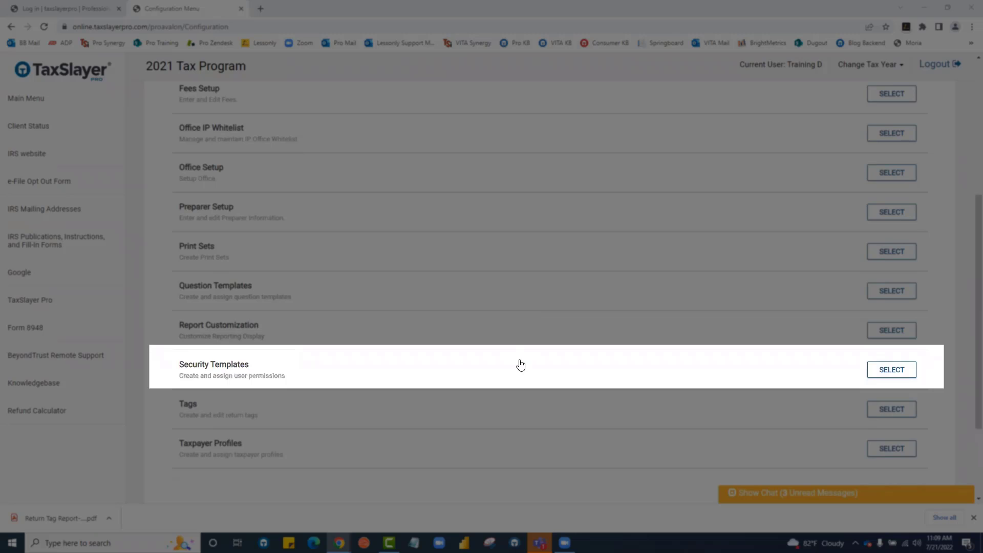
pyautogui.click(520, 365)
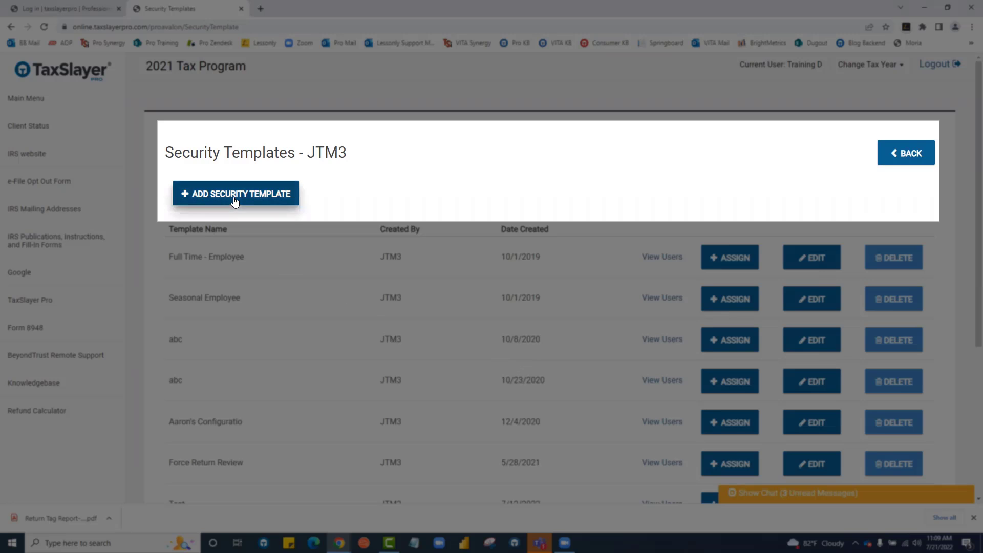
# Start a new security template and name it 'Test'
pyautogui.click(234, 195)
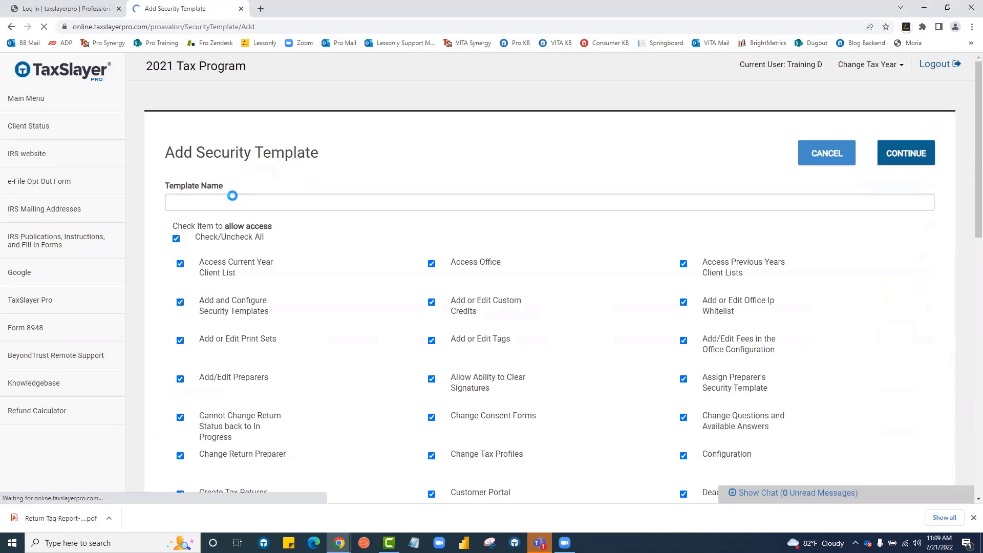
pyautogui.click(237, 200)
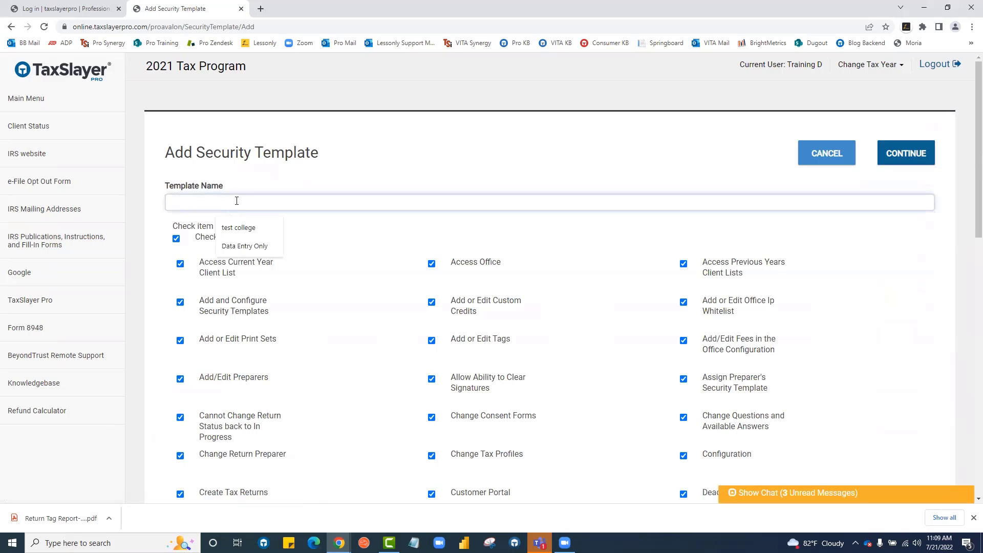
pyautogui.write('Test')
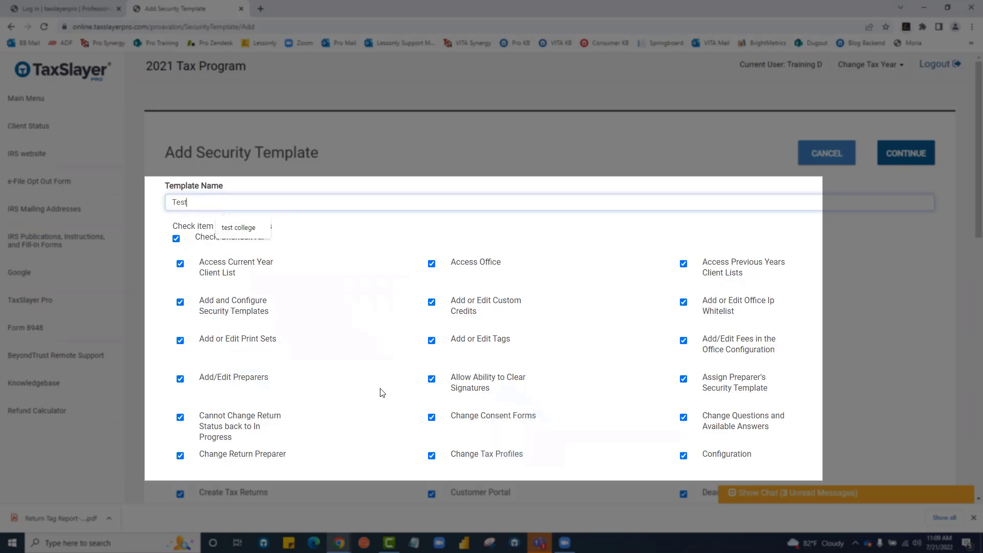
pyautogui.scroll(-6, 378, 358)
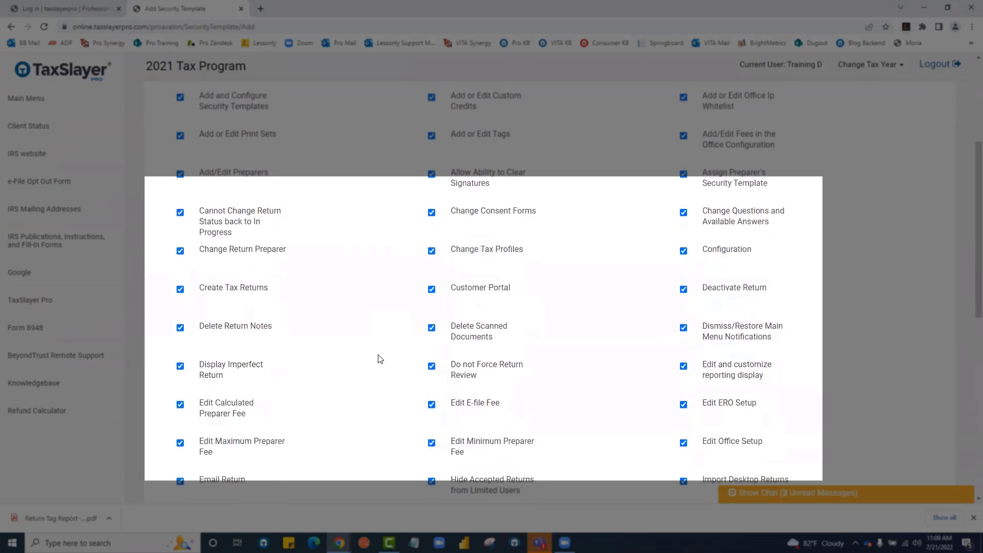
pyautogui.scroll(-5, 381, 359)
pyautogui.scroll(5, 381, 357)
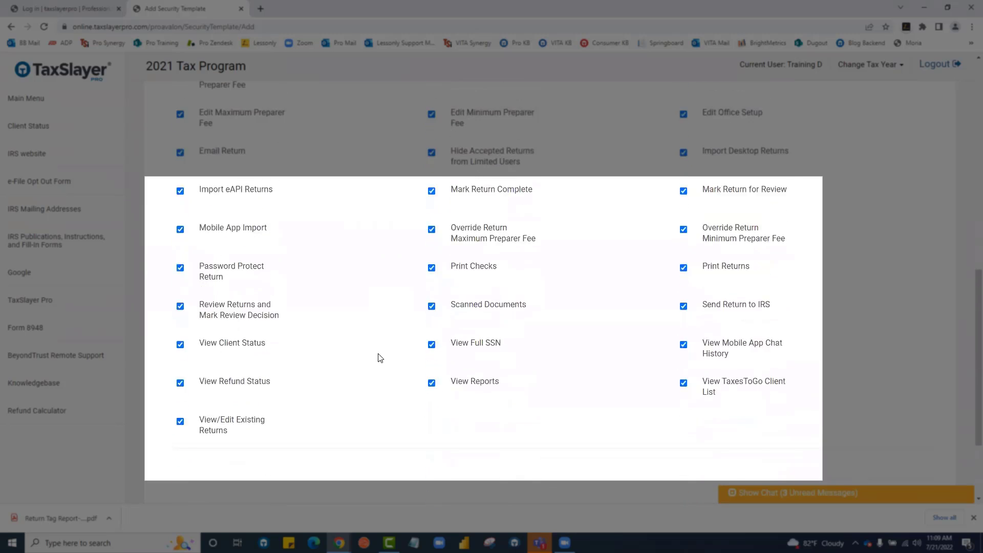
pyautogui.scroll(5, 381, 357)
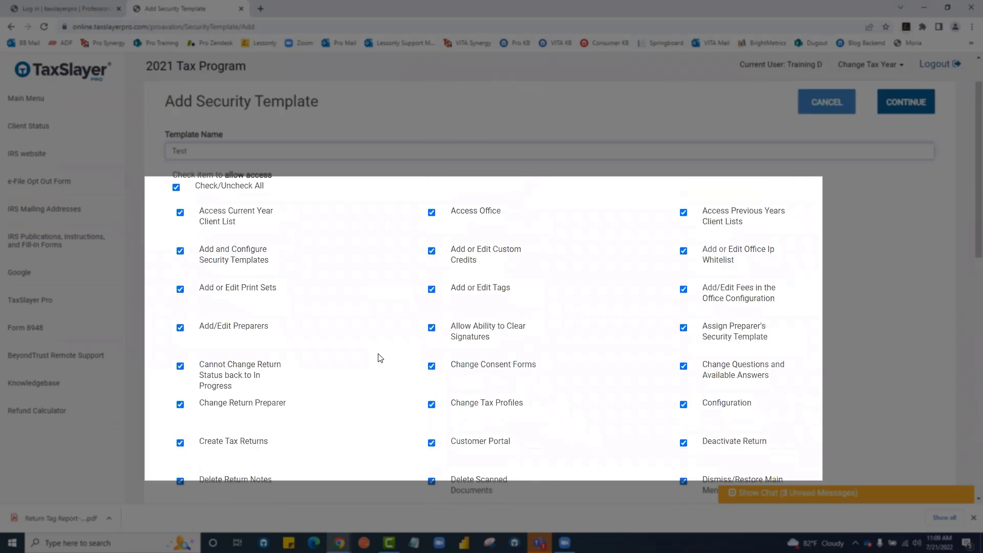
pyautogui.moveTo(259, 220)
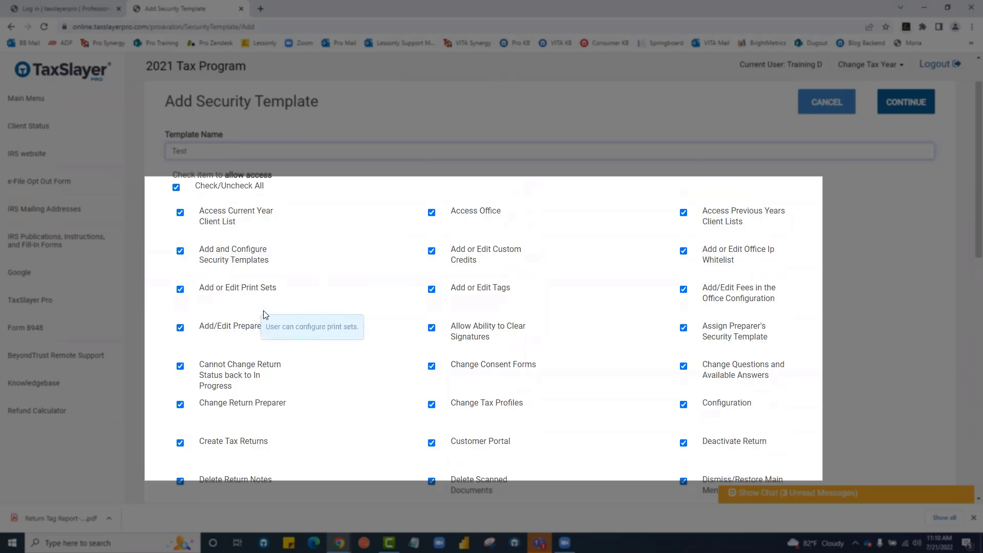
# Keep every permission allowed, including Change Return Preparer, and save the Test template
pyautogui.scroll(-2, 272, 330)
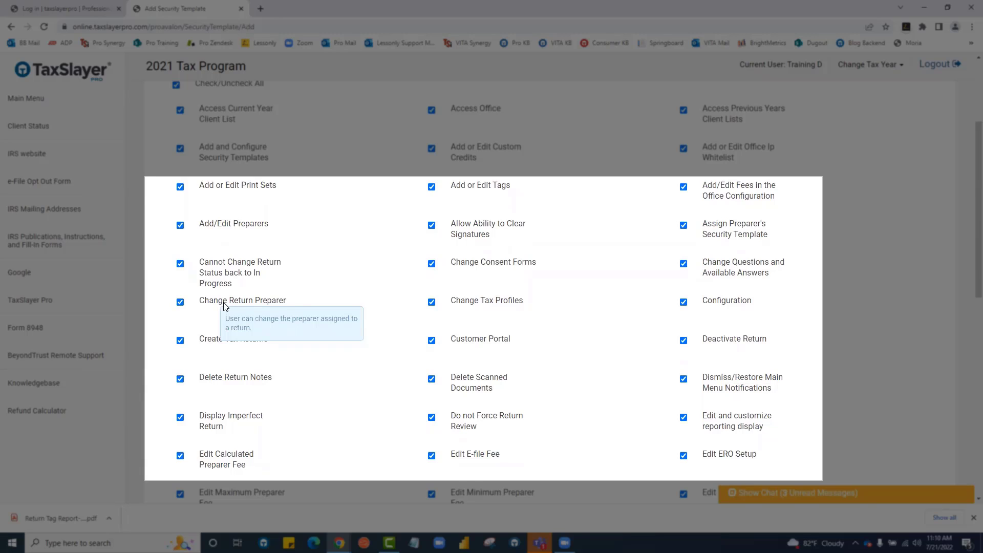
pyautogui.click(180, 303)
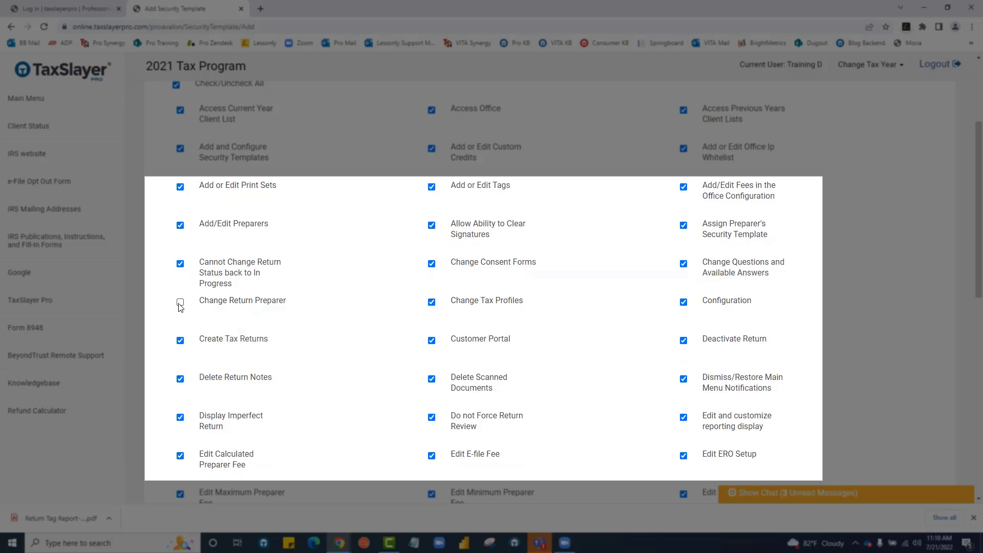
pyautogui.click(180, 304)
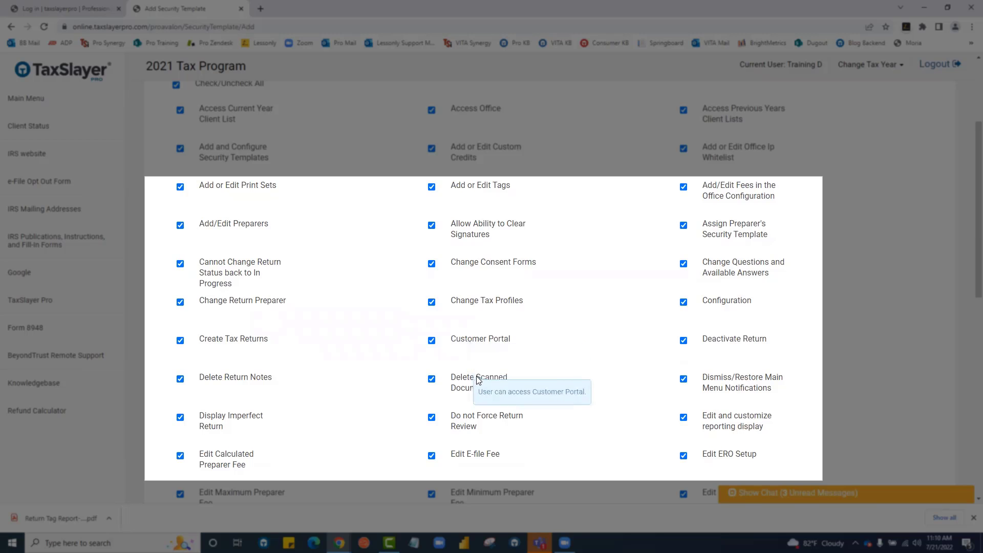
pyautogui.scroll(-5, 527, 376)
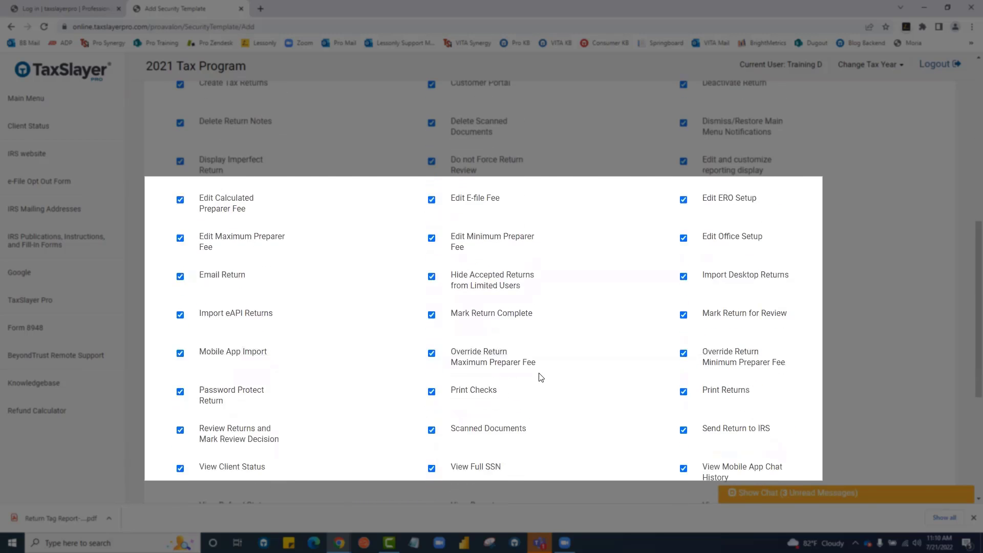
pyautogui.scroll(-4, 541, 378)
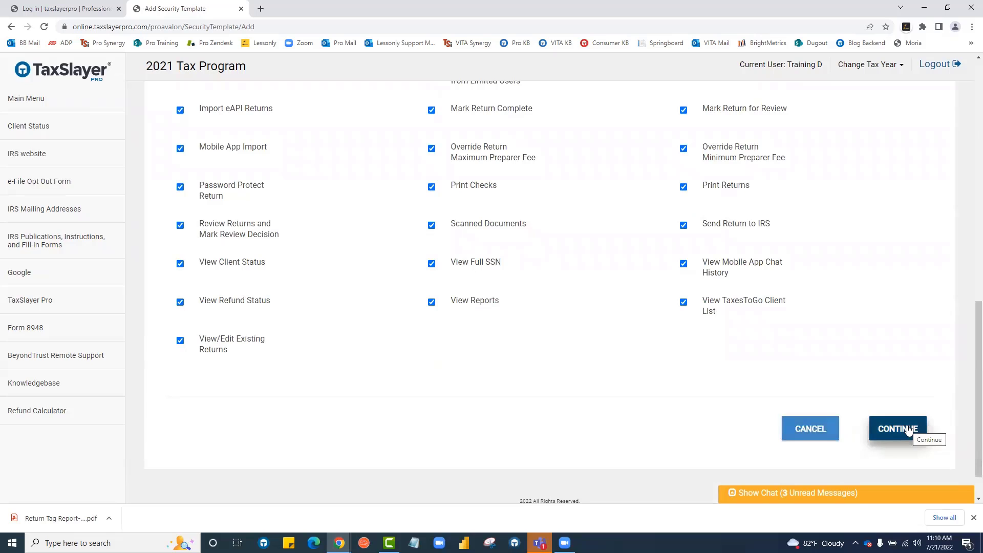
pyautogui.click(909, 430)
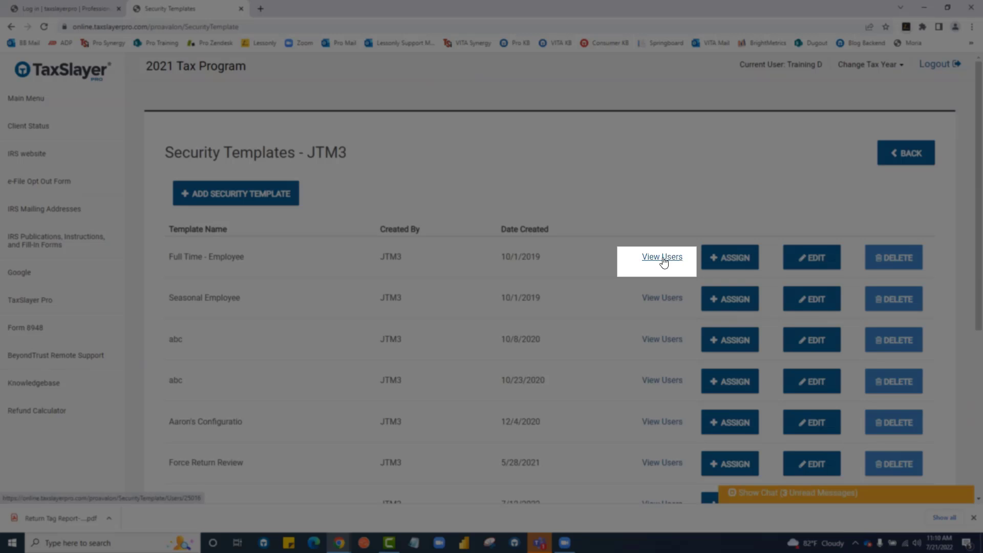
pyautogui.click(661, 262)
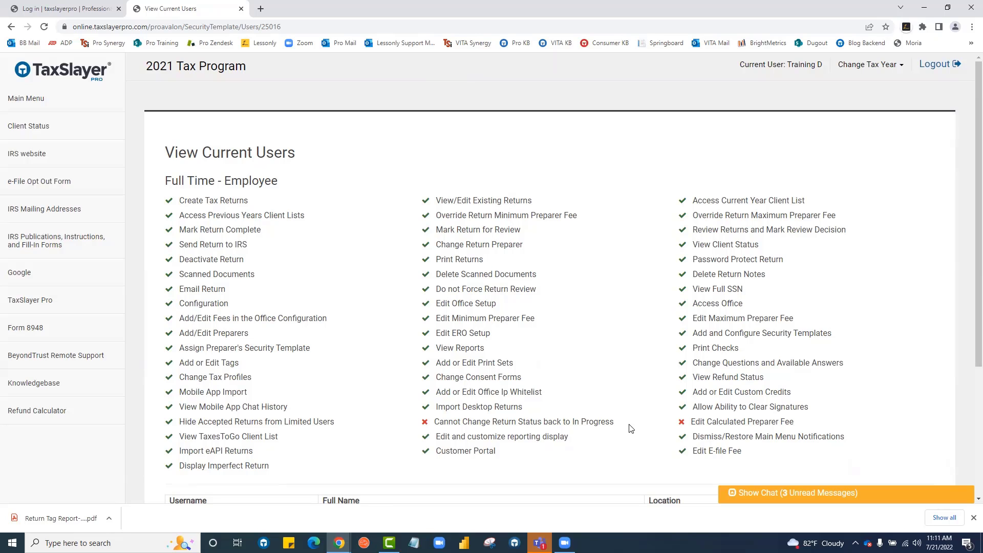
pyautogui.scroll(-4, 632, 428)
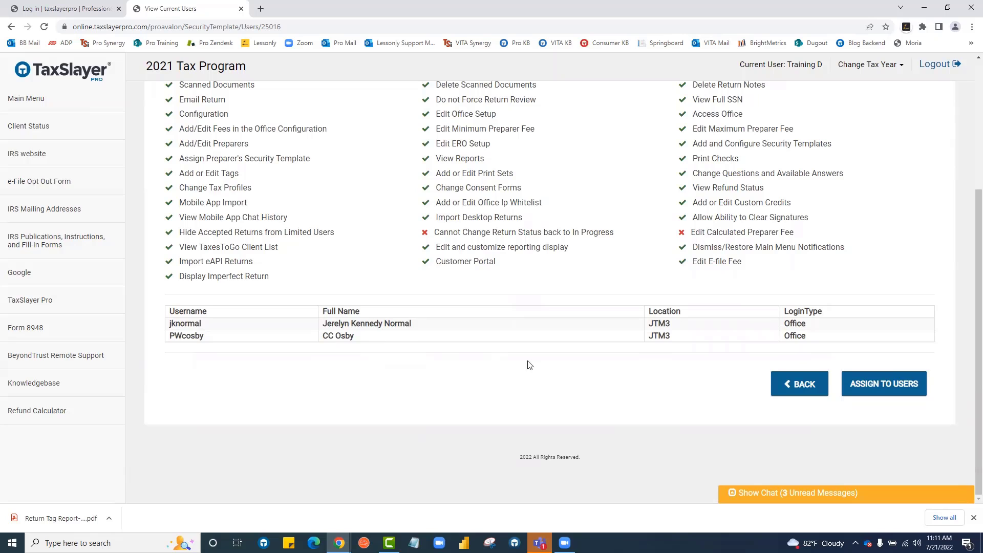
pyautogui.click(816, 388)
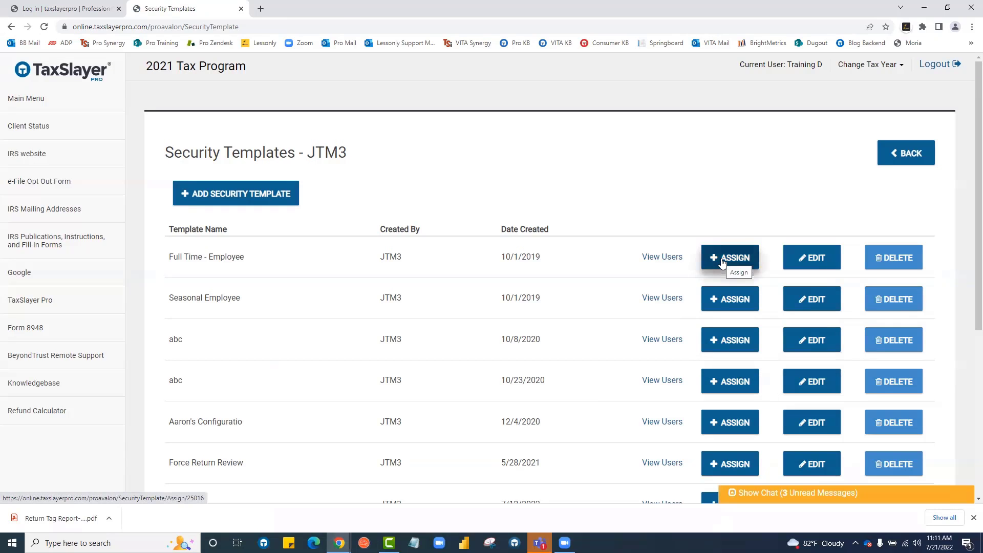
# Assign Full Time - Employee to two more preparers, confirm, and return to the templates list
pyautogui.click(723, 262)
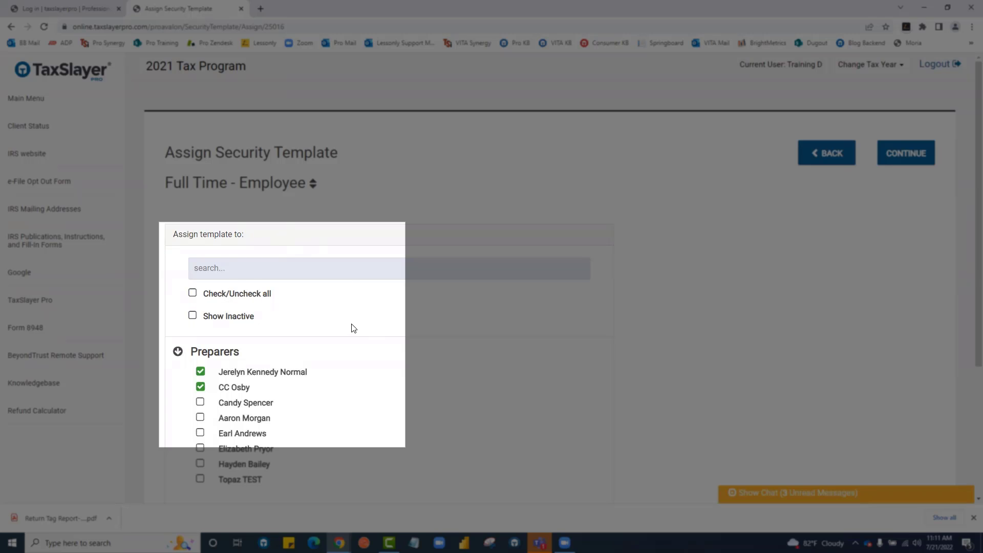
pyautogui.scroll(-2, 352, 329)
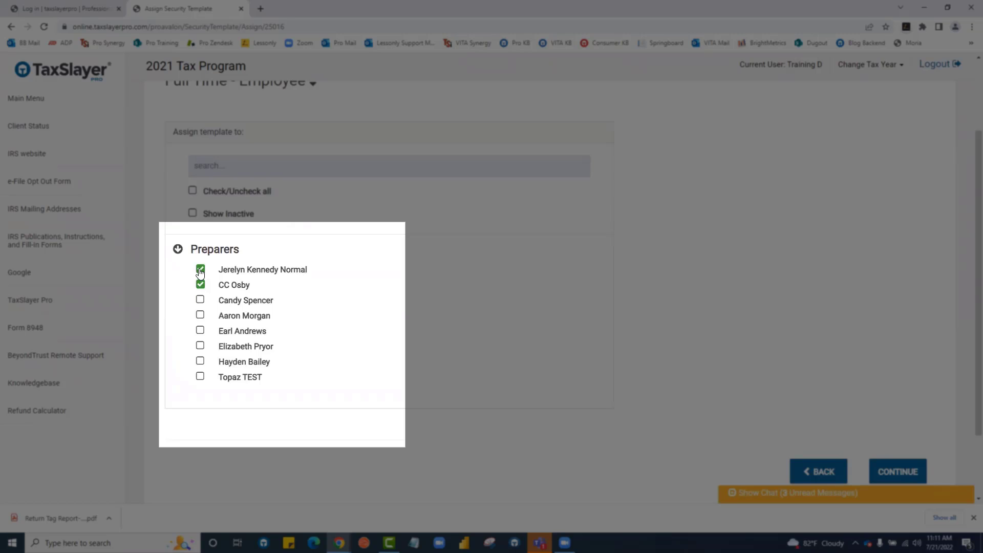
pyautogui.click(200, 299)
pyautogui.click(200, 315)
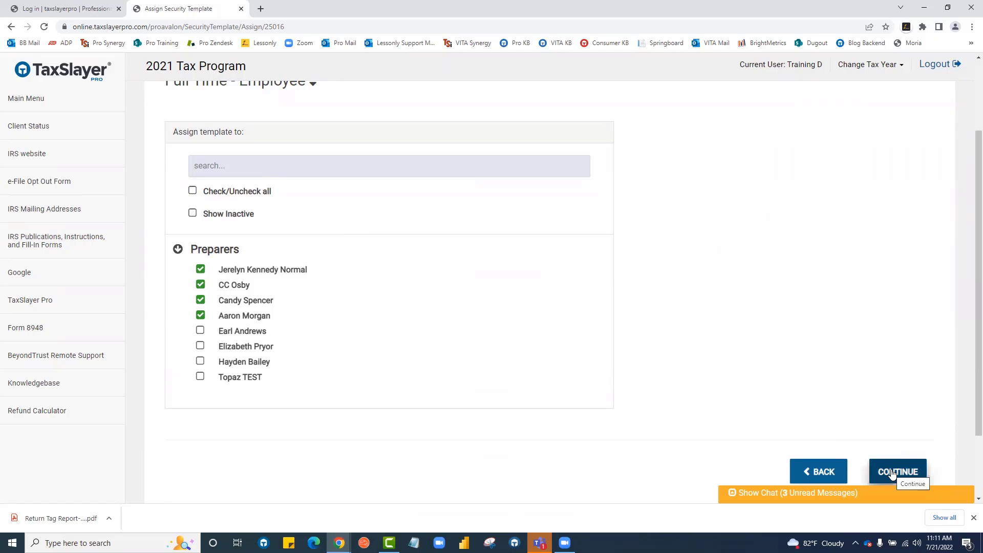
pyautogui.click(891, 471)
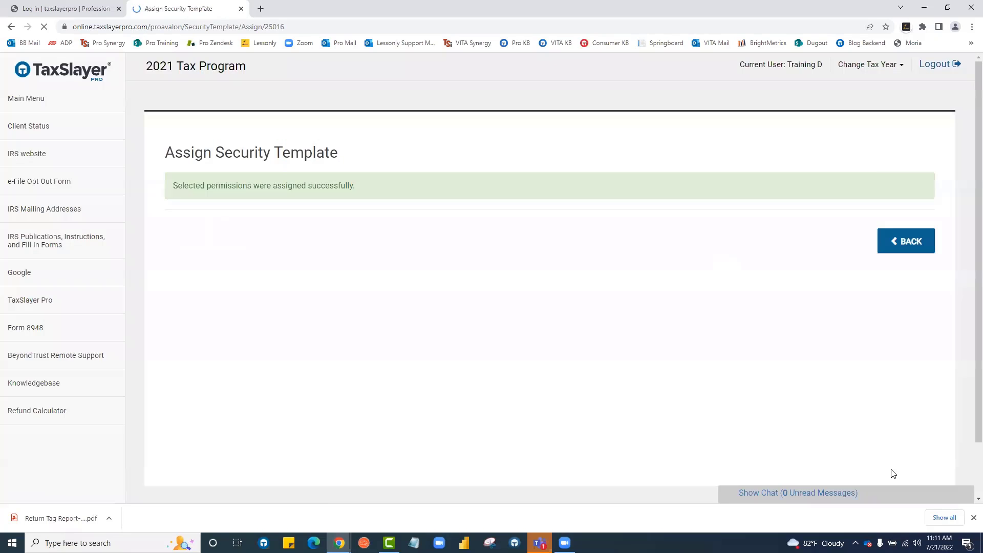
pyautogui.click(917, 248)
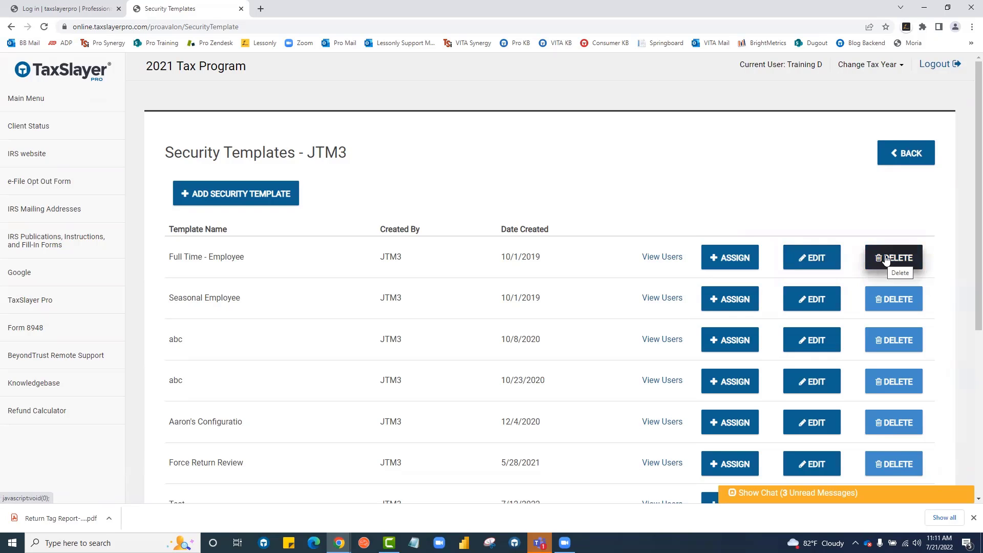
# Delete the newest Test security template and confirm the deletion
pyautogui.scroll(-4, 887, 260)
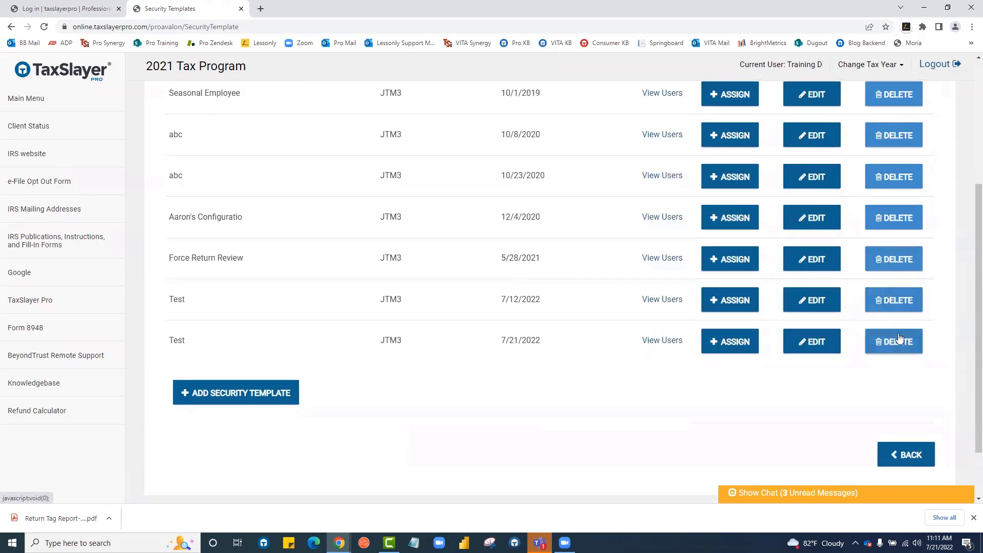
pyautogui.click(903, 342)
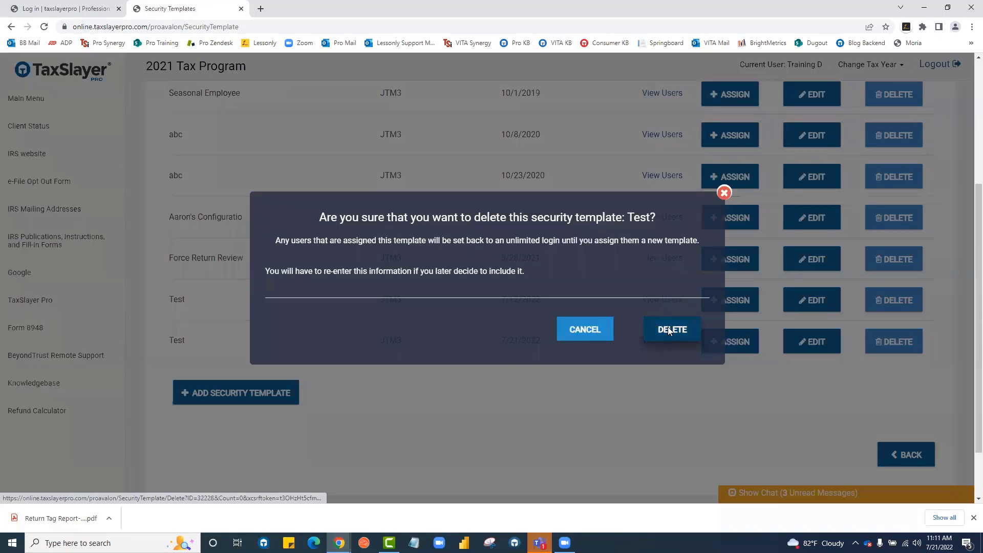
pyautogui.click(668, 327)
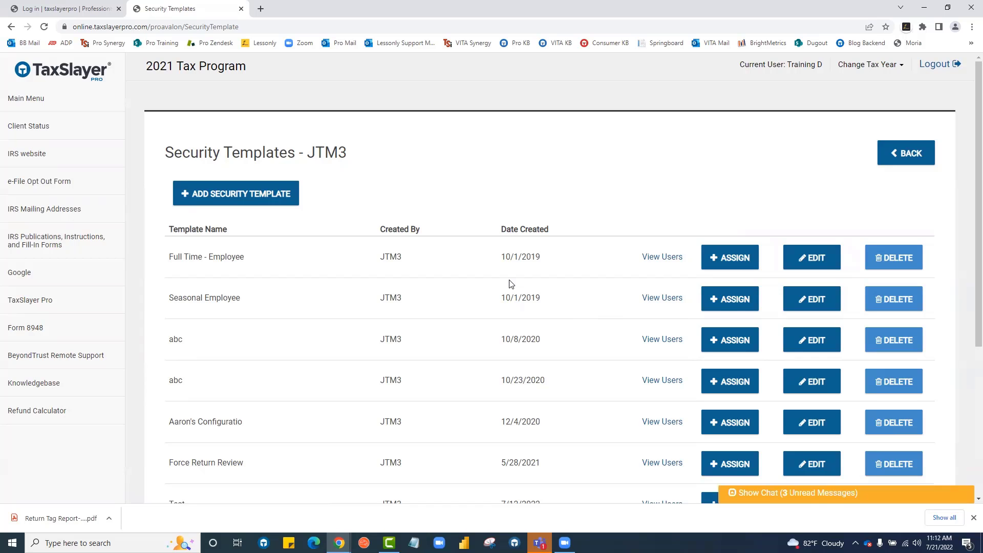
# Go back to the Configuration Menu and scroll to the Question Templates and Tags rows
pyautogui.scroll(-4, 513, 287)
pyautogui.click(917, 413)
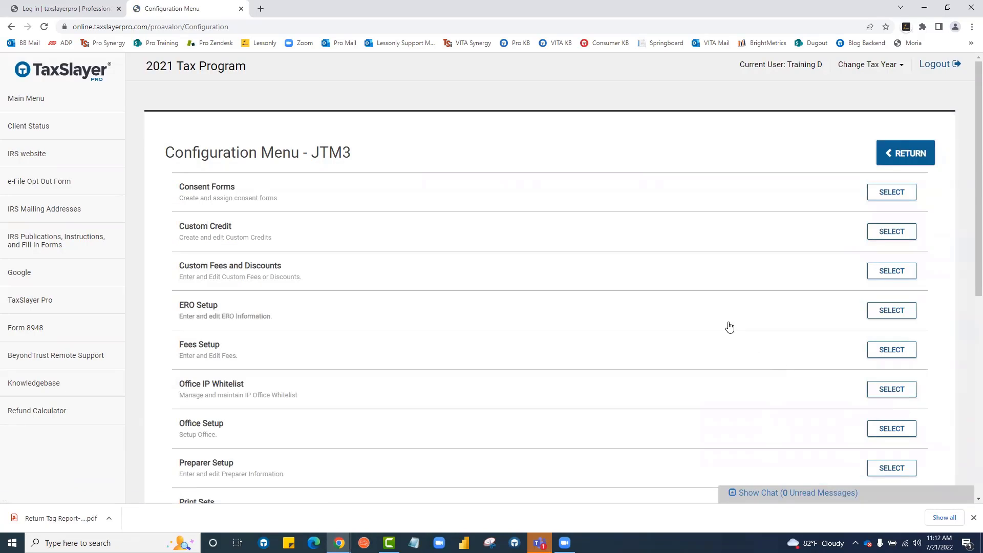
pyautogui.scroll(-5, 548, 295)
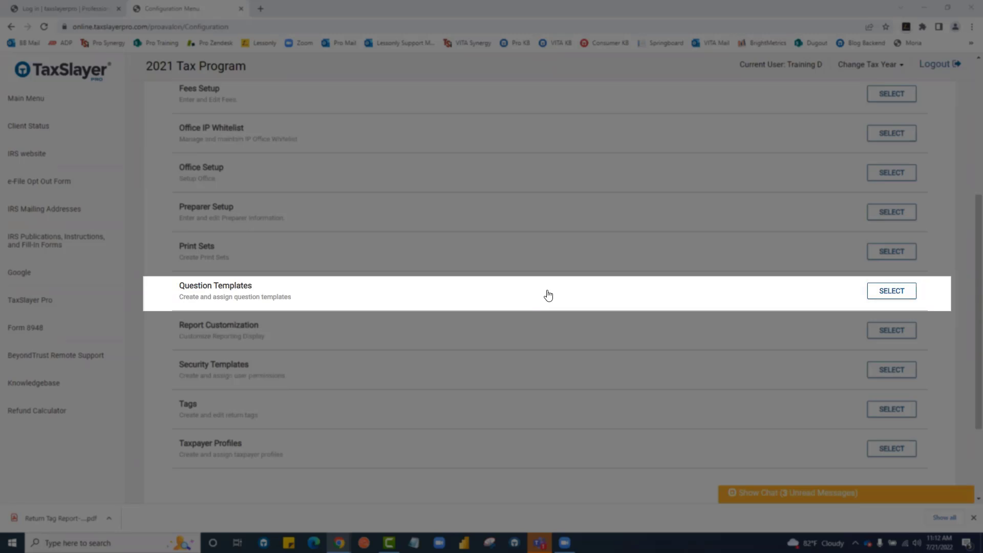
# Open Edit Questions - JTM3 from Question Templates and start a blank new question
pyautogui.click(548, 295)
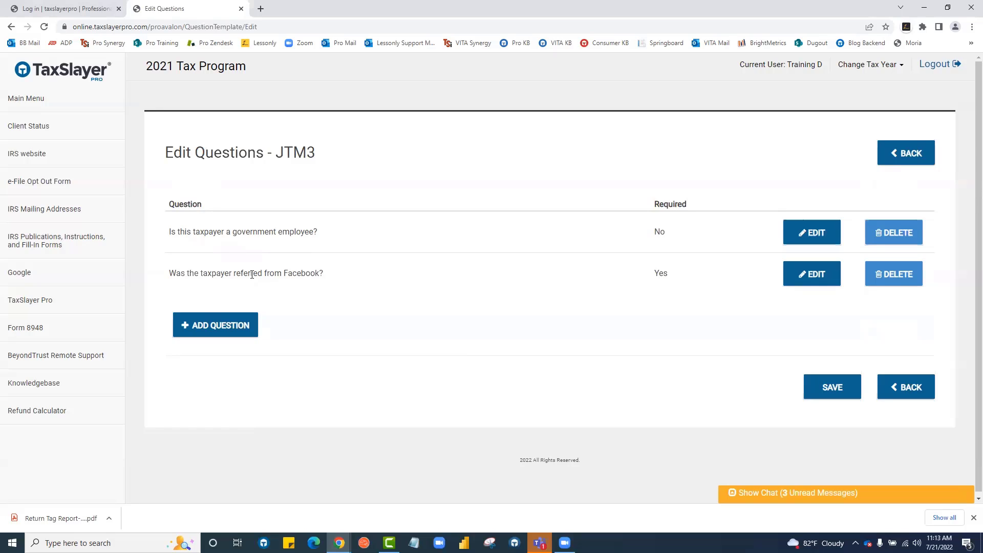
pyautogui.click(238, 326)
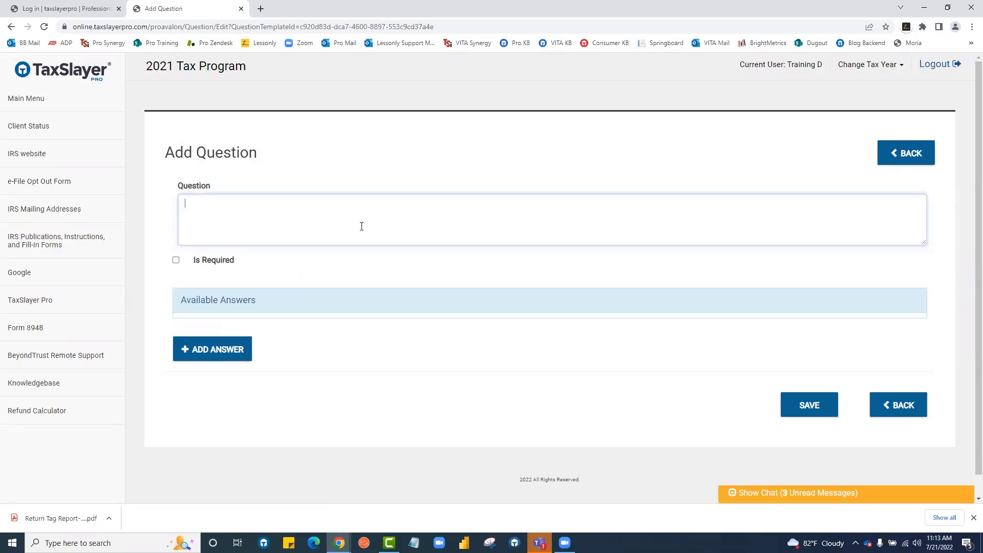
# Enter the question 'Was the taxpayer referred from Instagram?' and leave it optional
pyautogui.write('Was the taxpayer referred from Instagram?')
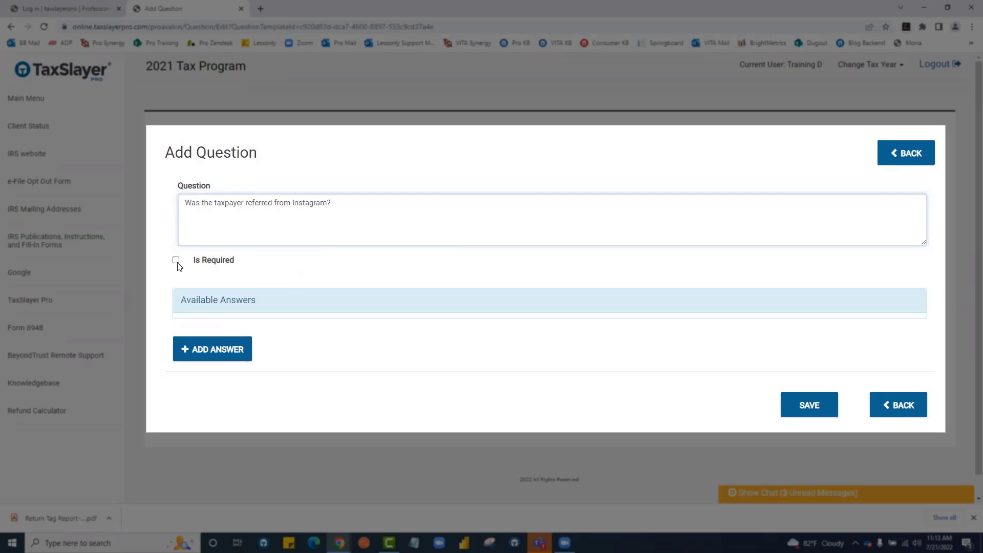
pyautogui.click(176, 260)
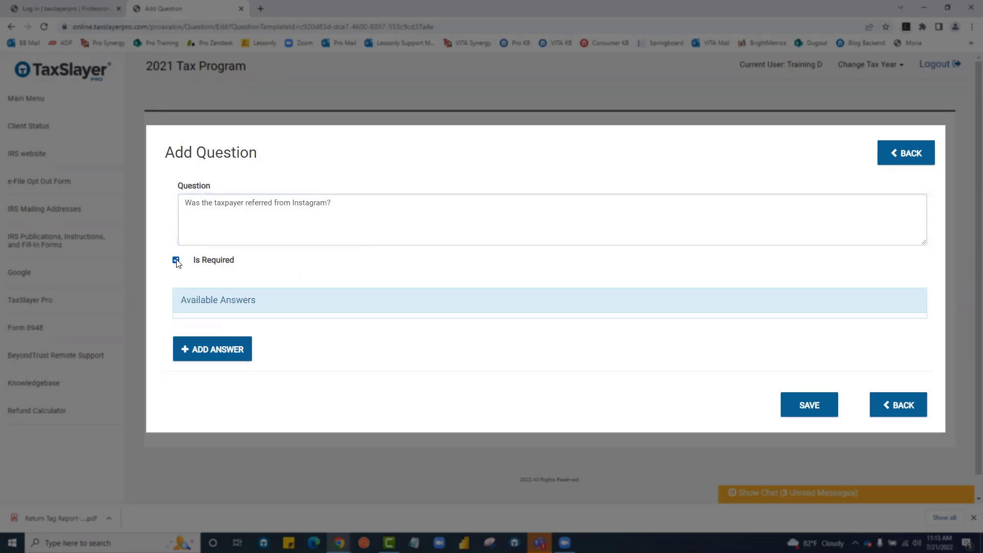
pyautogui.click(176, 260)
# Add answers Yes, No and Didn't Know, save the question, and return to configuration
pyautogui.click(229, 351)
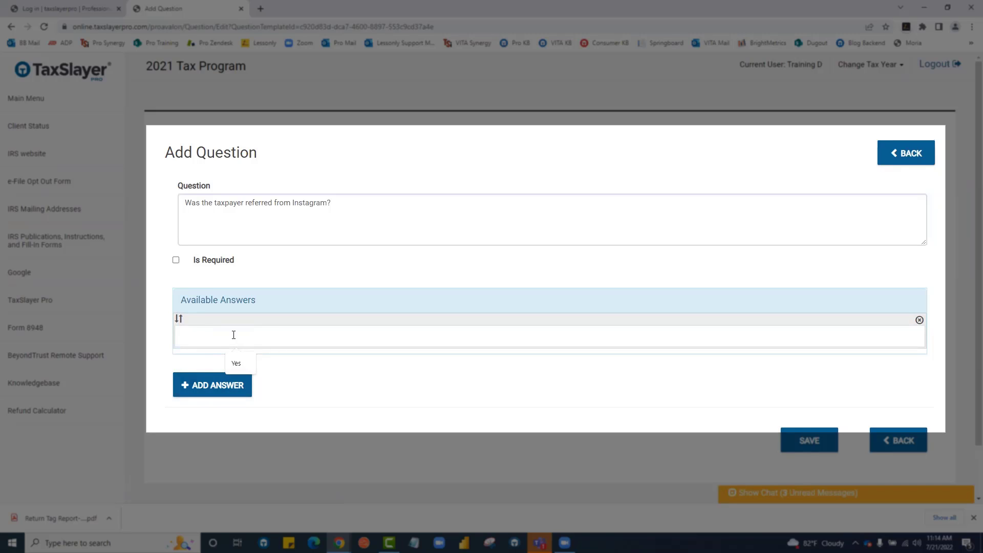
pyautogui.write('Yes')
pyautogui.click(235, 389)
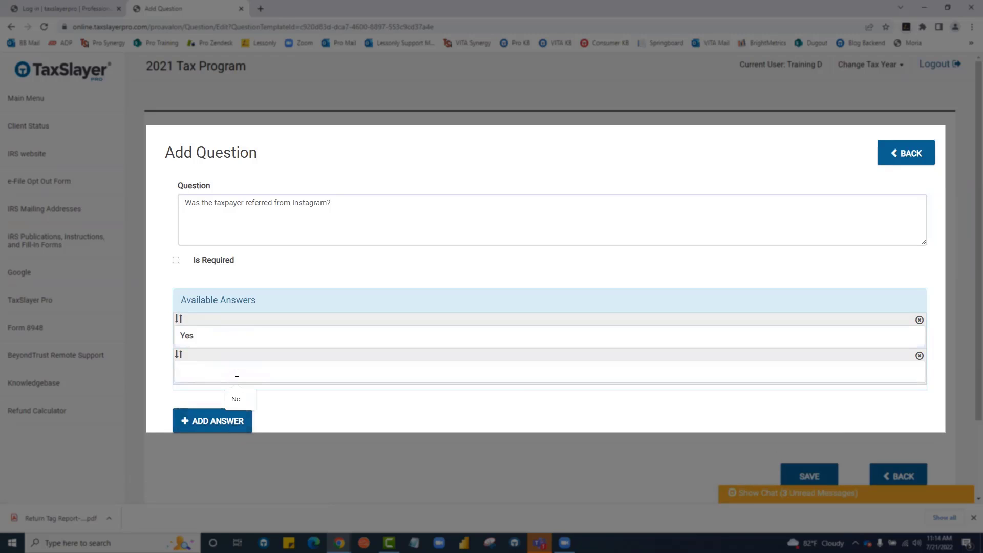
pyautogui.write('No')
pyautogui.scroll(-1, 594, 399)
pyautogui.click(245, 379)
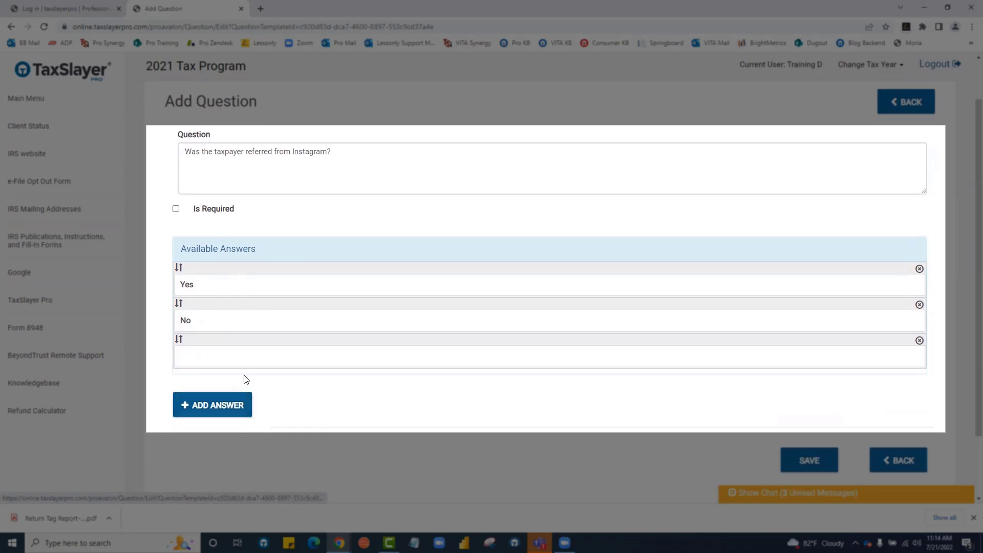
pyautogui.click(269, 363)
pyautogui.write("Didn't Know")
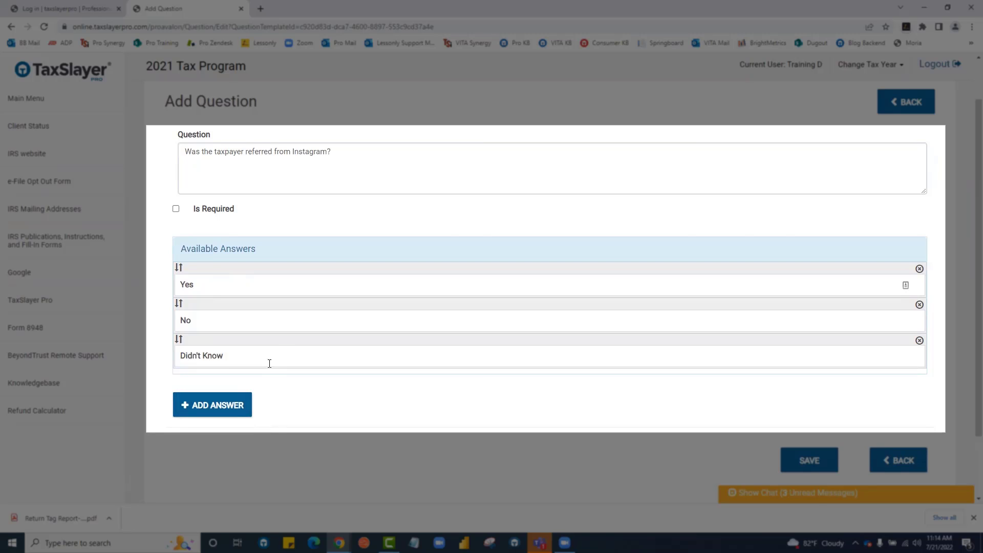
pyautogui.click(809, 460)
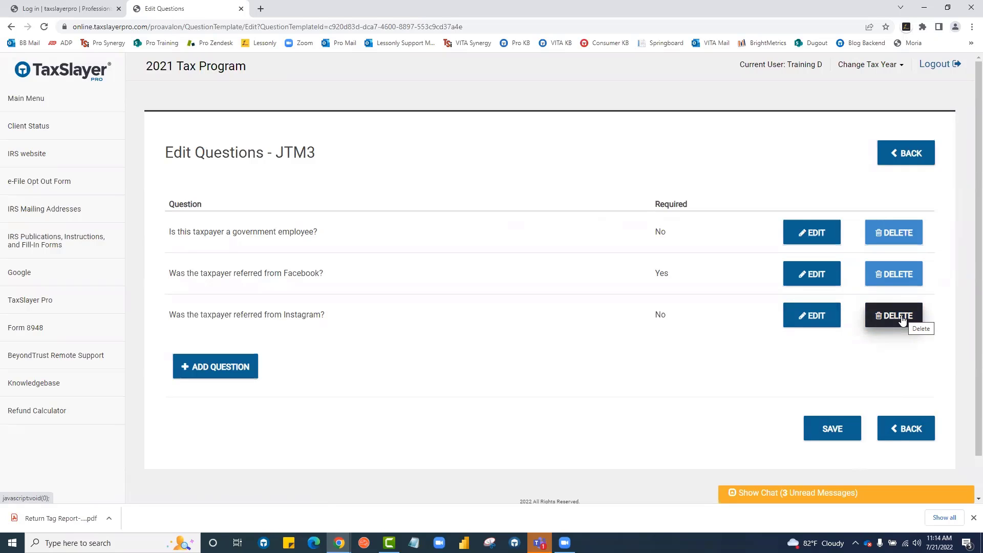
pyautogui.click(906, 429)
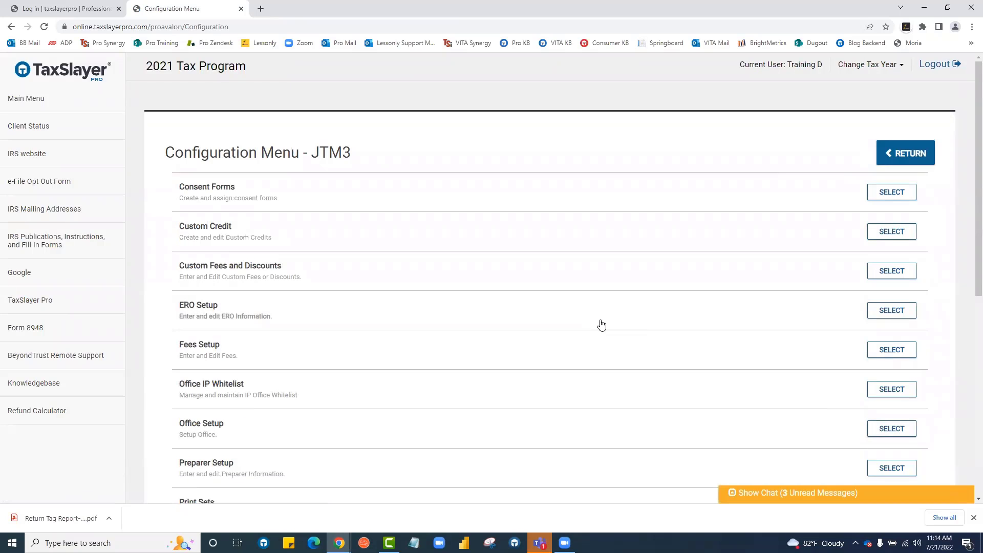
# Scroll to the Tags row and open the Office Tags - JTM3 page
pyautogui.scroll(-5, 602, 325)
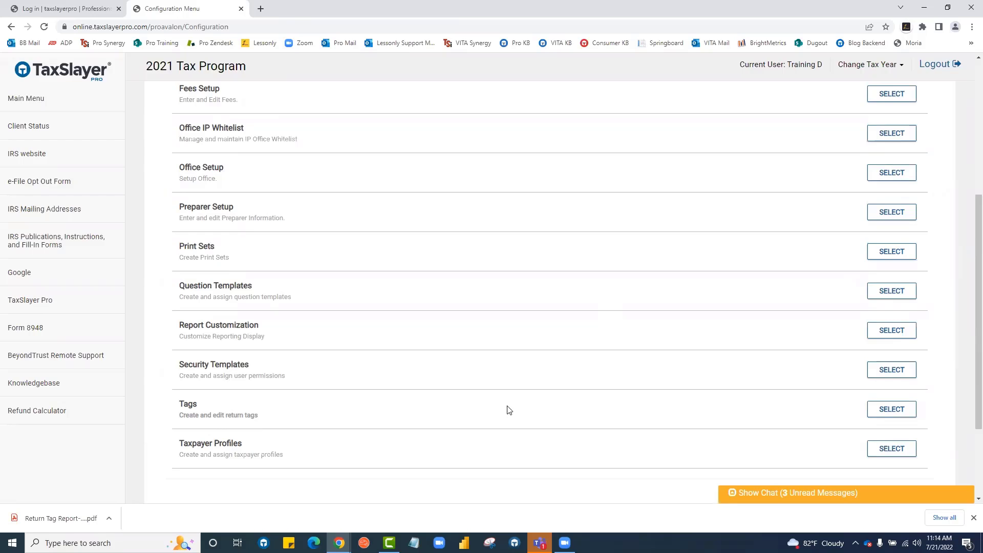
pyautogui.click(508, 408)
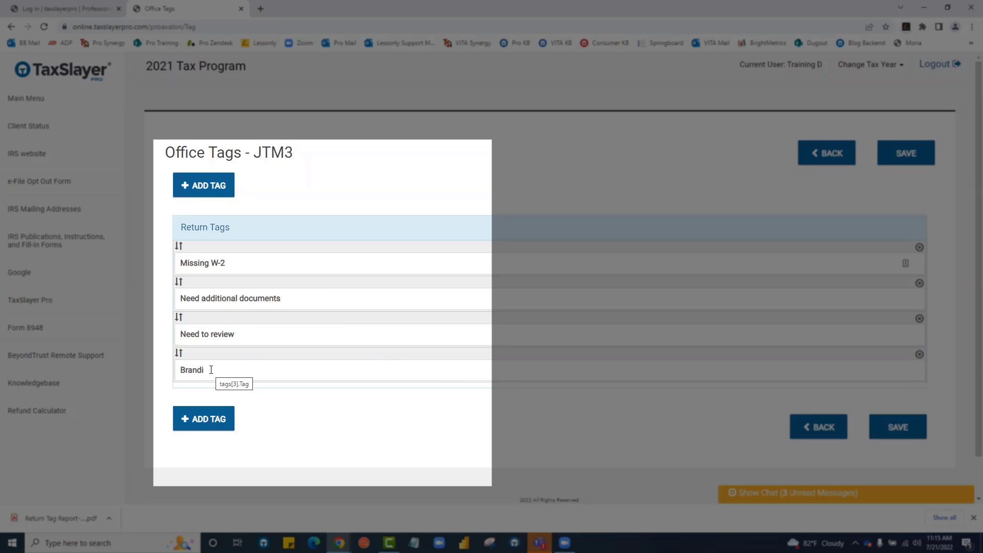
# Add and save a trial 'Complete' tag, then delete it and save again
pyautogui.click(199, 416)
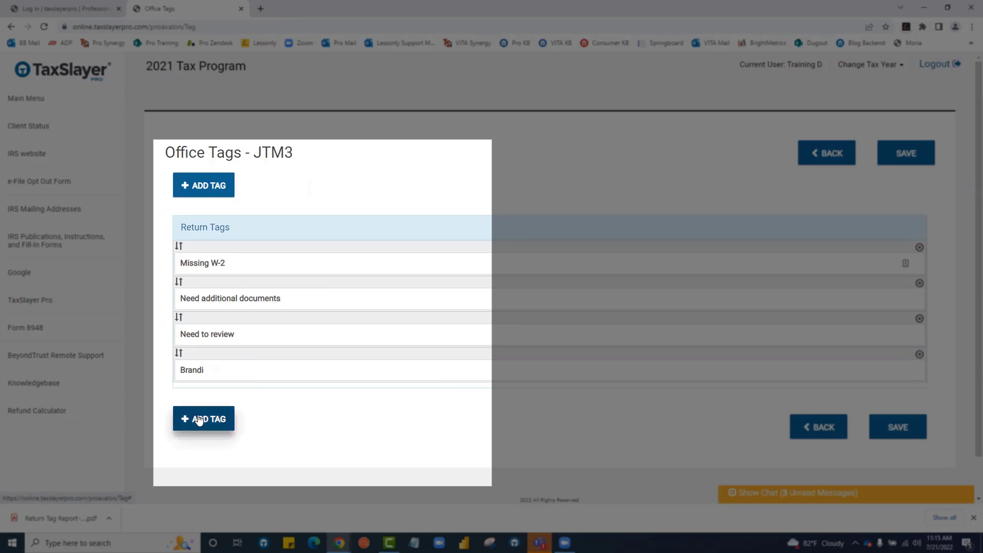
pyautogui.click(204, 408)
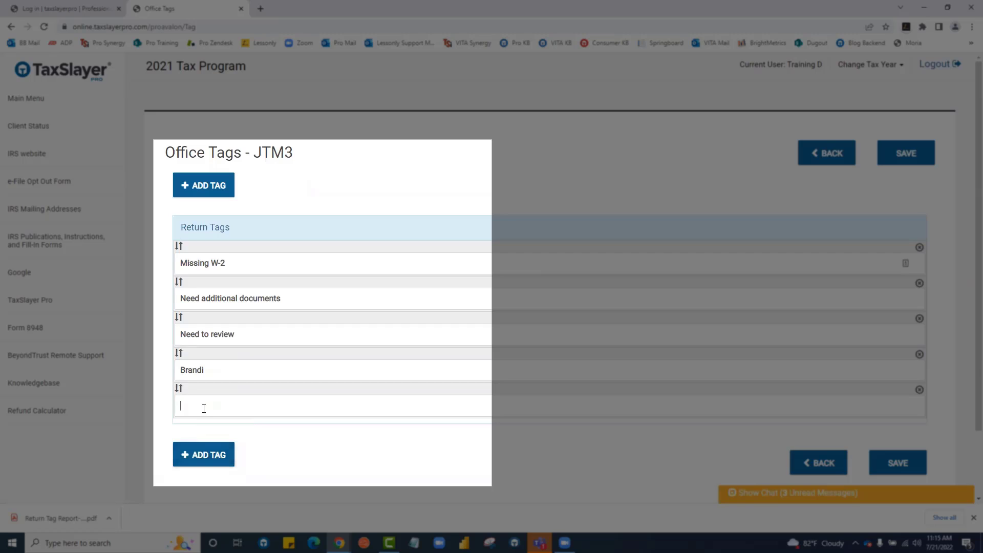
pyautogui.write('Complete')
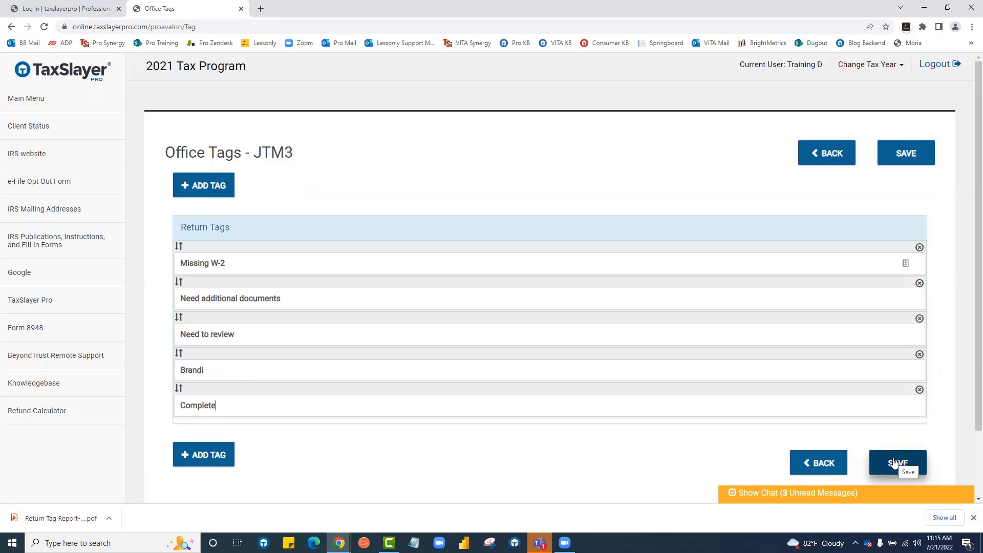
pyautogui.click(895, 463)
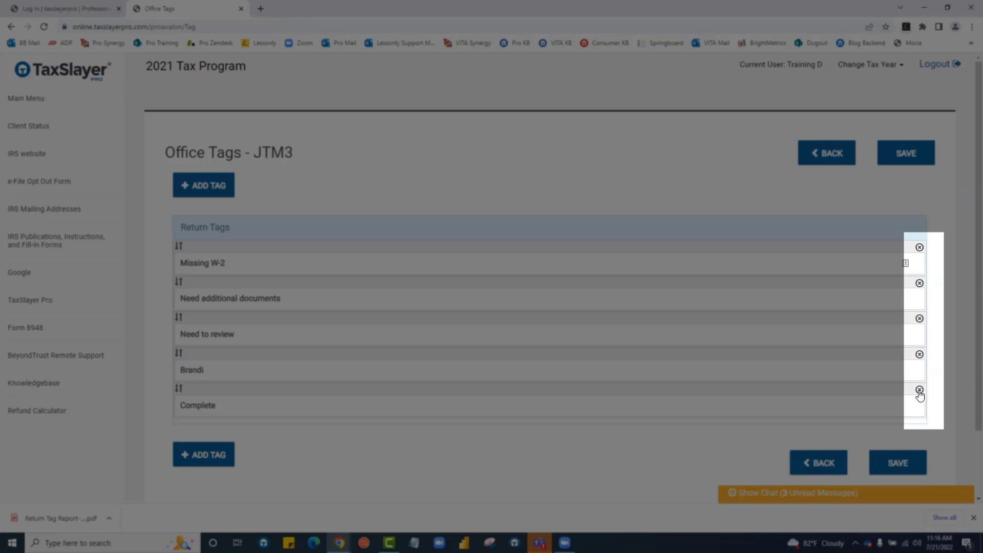
pyautogui.click(920, 390)
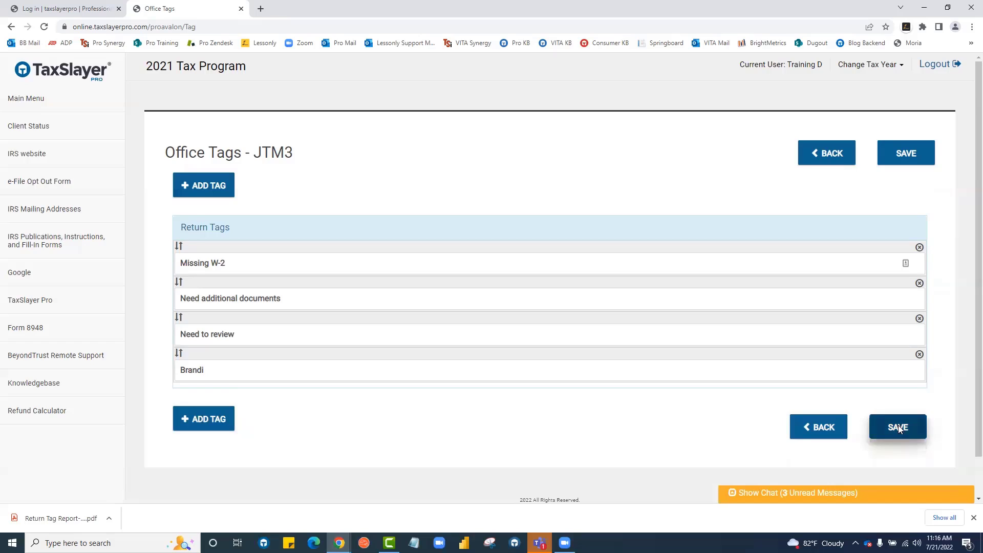
pyautogui.click(899, 426)
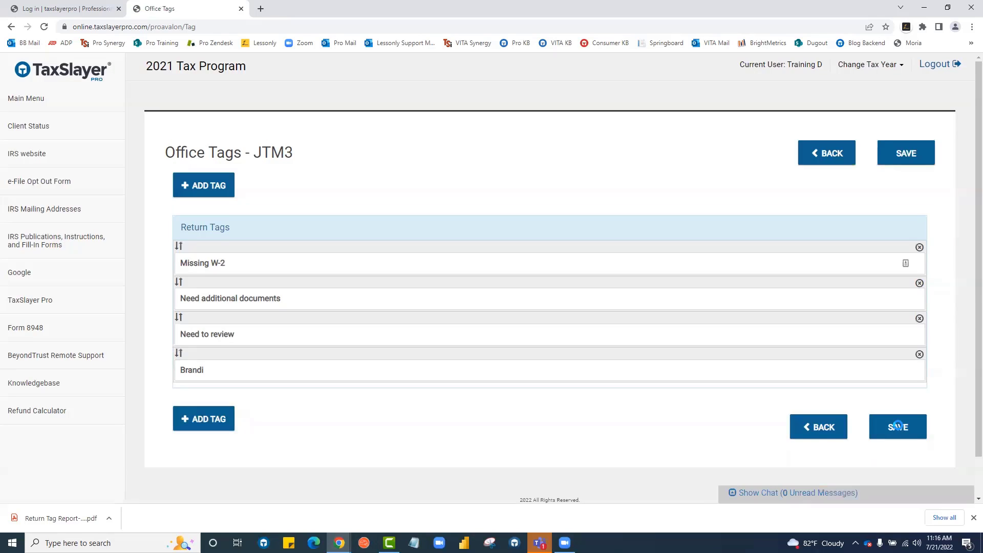
# Return to the main menu and open the 2021 Office Client List via Client Search
pyautogui.click(818, 428)
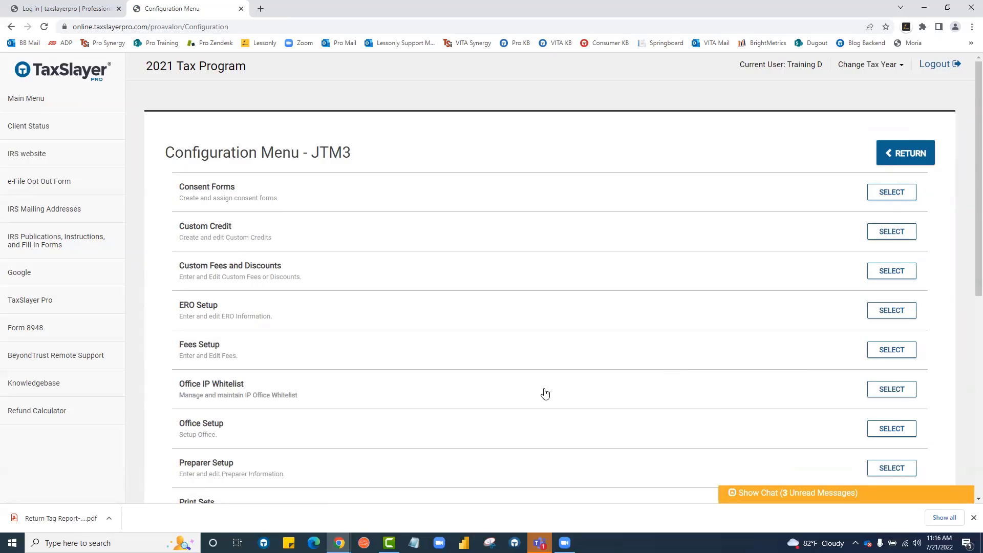
pyautogui.click(905, 153)
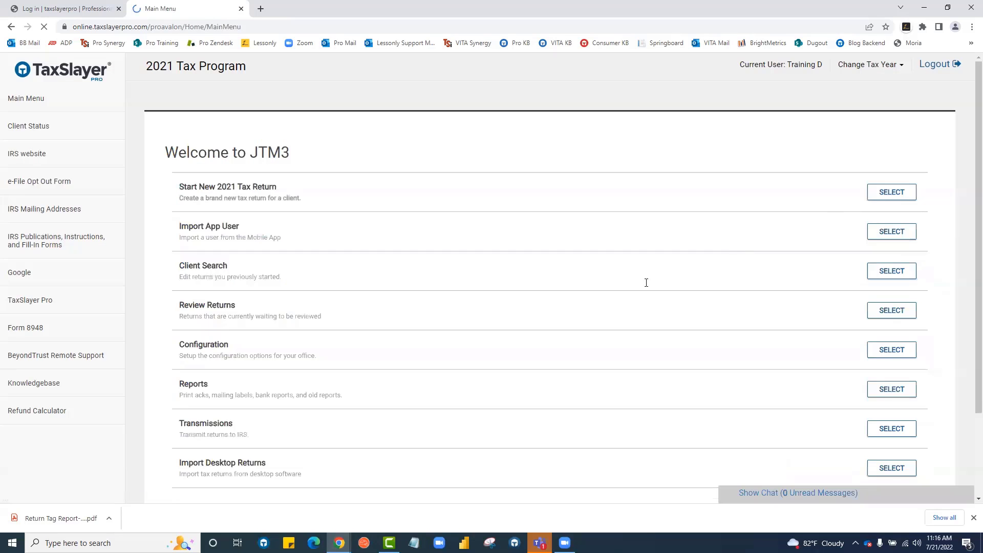
pyautogui.scroll(-2, 546, 358)
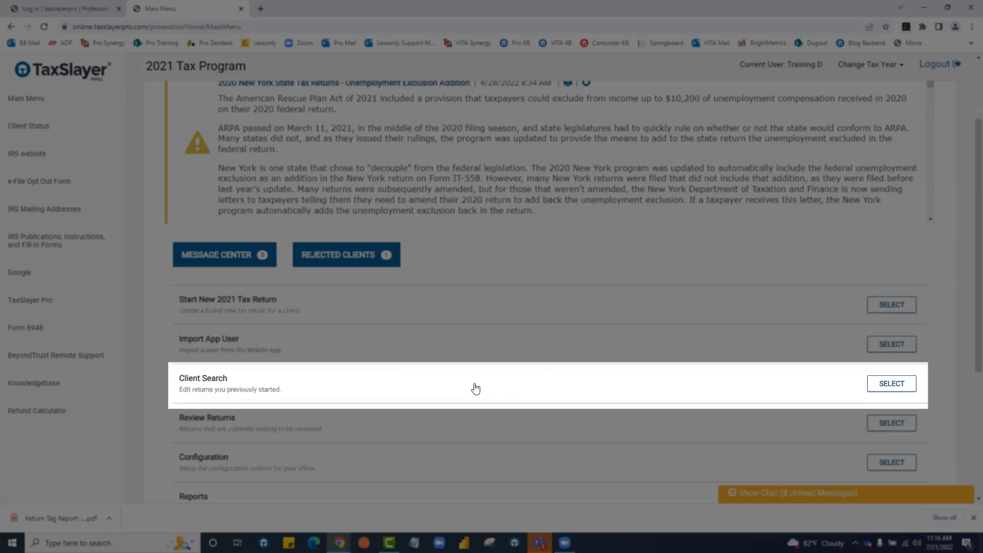
pyautogui.click(549, 384)
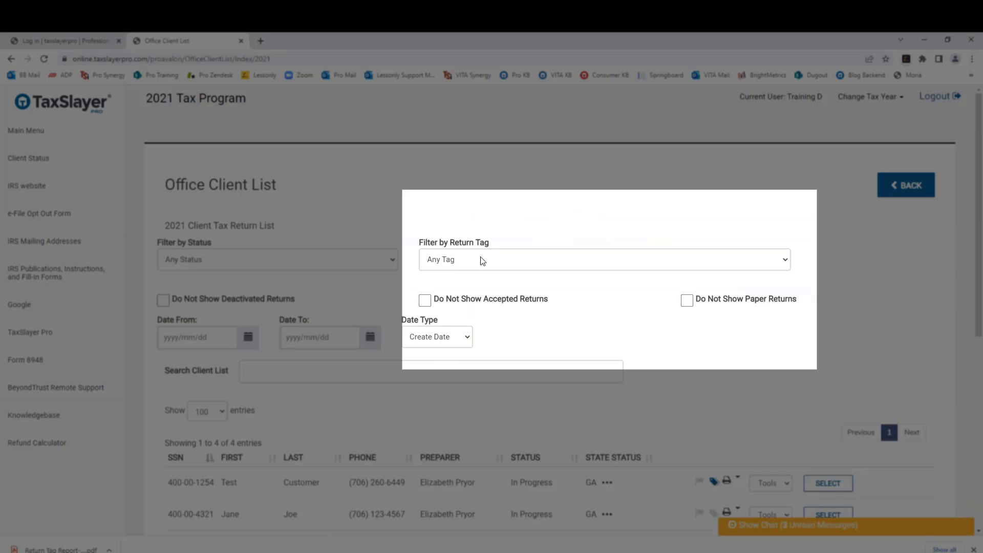
# Filter the Office Client List by the Missing W-2 return tag
pyautogui.click(489, 262)
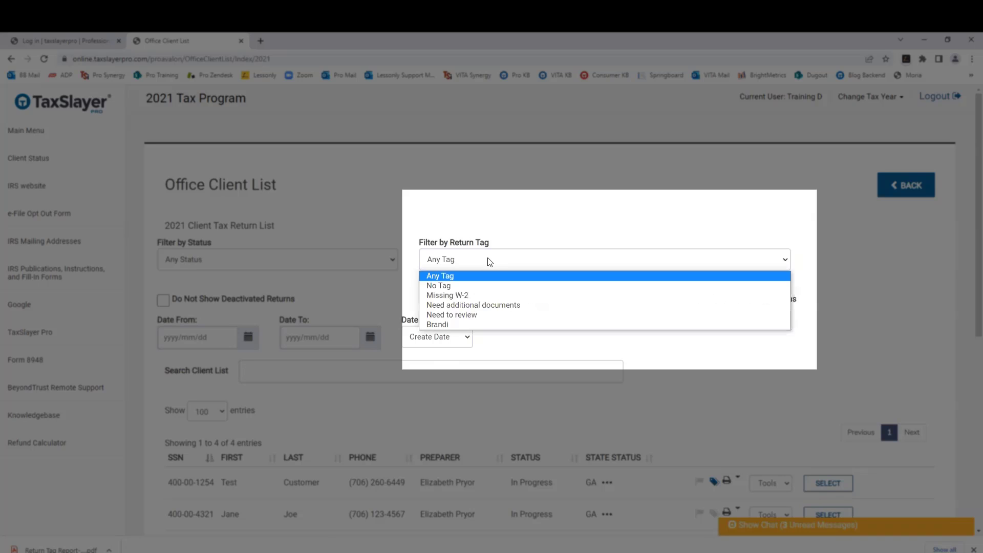
pyautogui.click(473, 296)
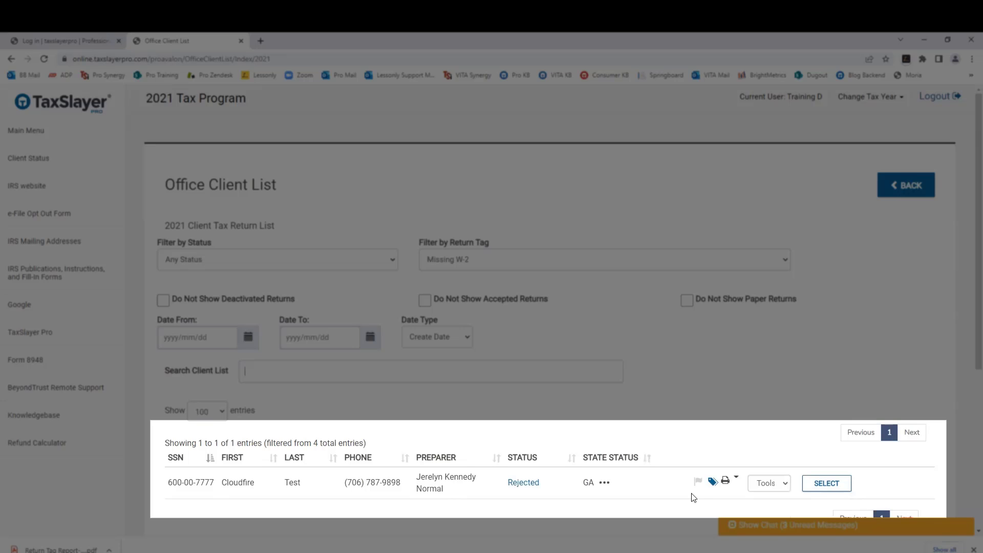
pyautogui.scroll(-1, 709, 461)
pyautogui.moveTo(713, 431)
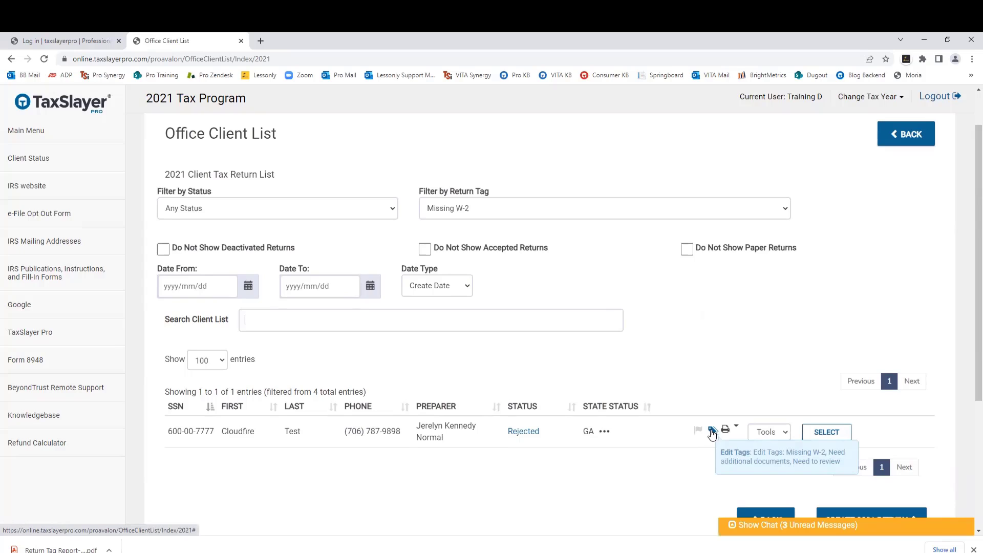
# Clear the Missing W-2, Need additional documents and Need to review tags from the return
pyautogui.click(712, 431)
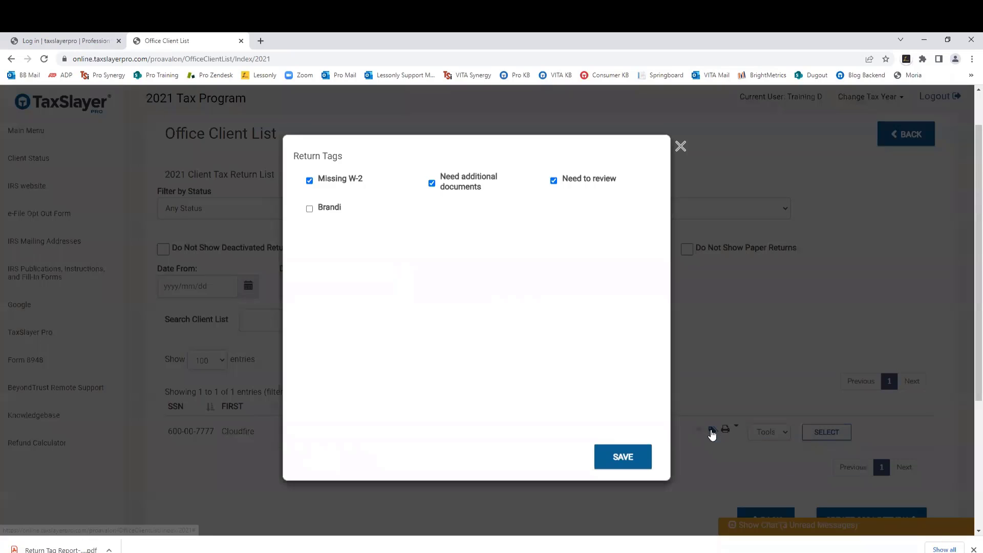
pyautogui.click(309, 180)
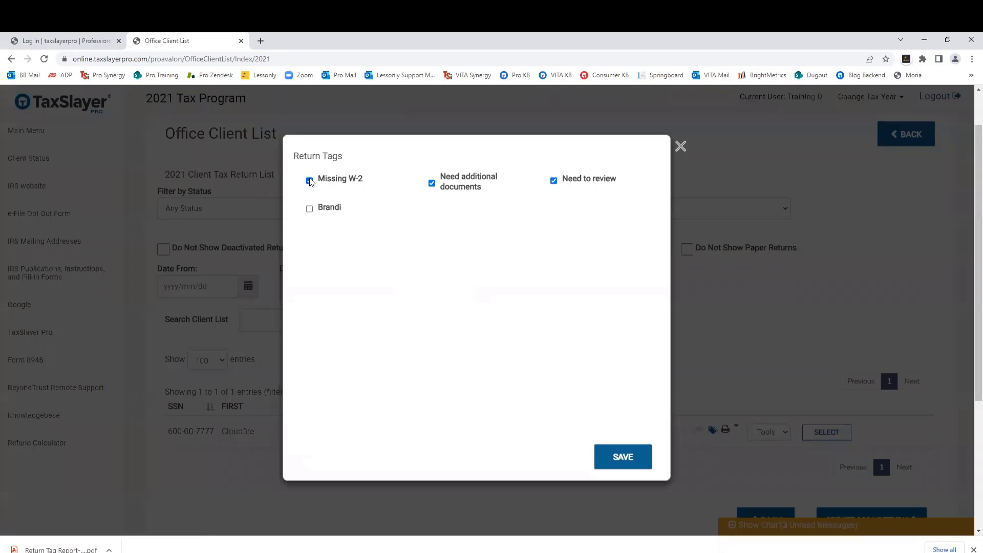
pyautogui.click(431, 184)
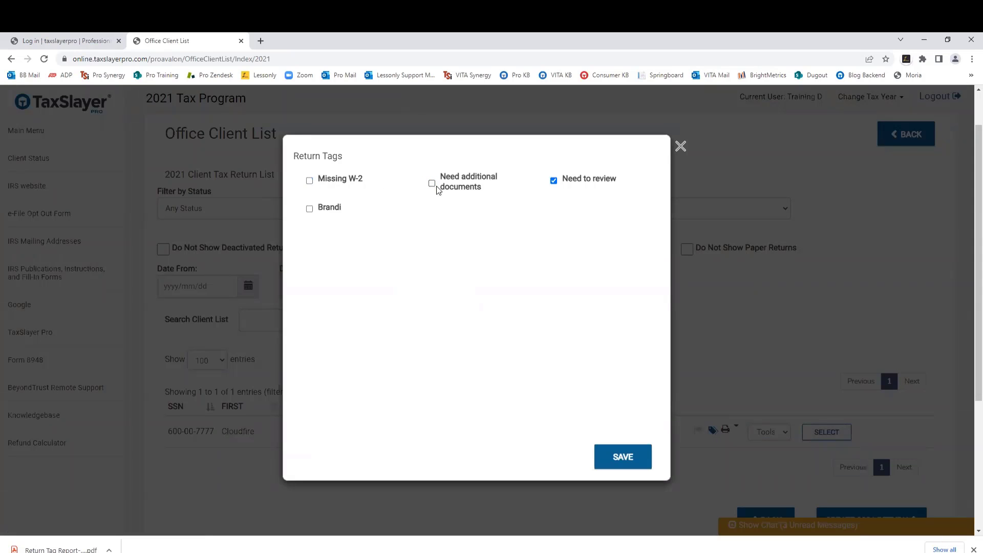
pyautogui.click(553, 180)
pyautogui.click(617, 459)
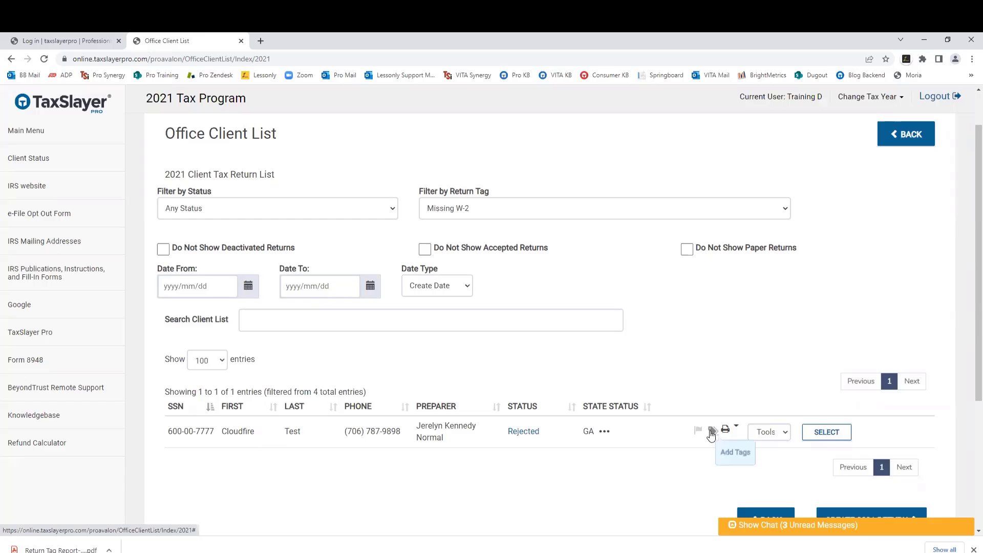
# Tag the rejected Georgia return with Missing W-2 and save
pyautogui.click(712, 433)
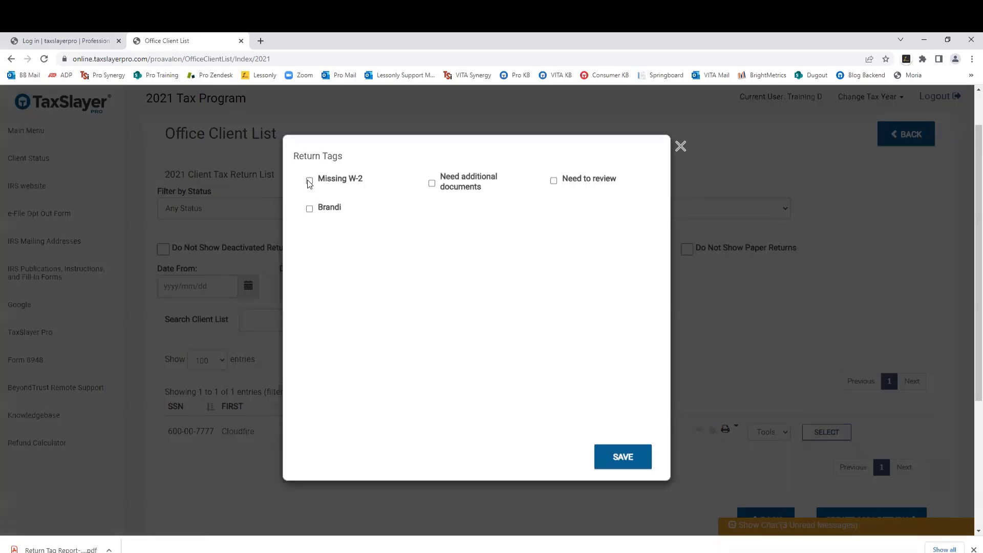
pyautogui.click(309, 181)
pyautogui.click(613, 463)
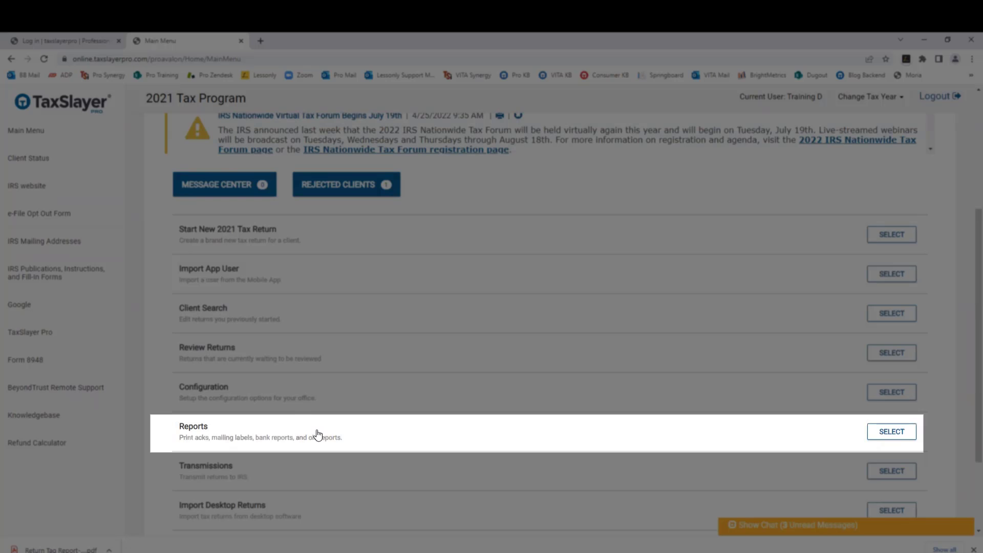
# Find the Return Tag Report by searching 'tag', download it as a PDF, and return to Office Reports
pyautogui.click(318, 435)
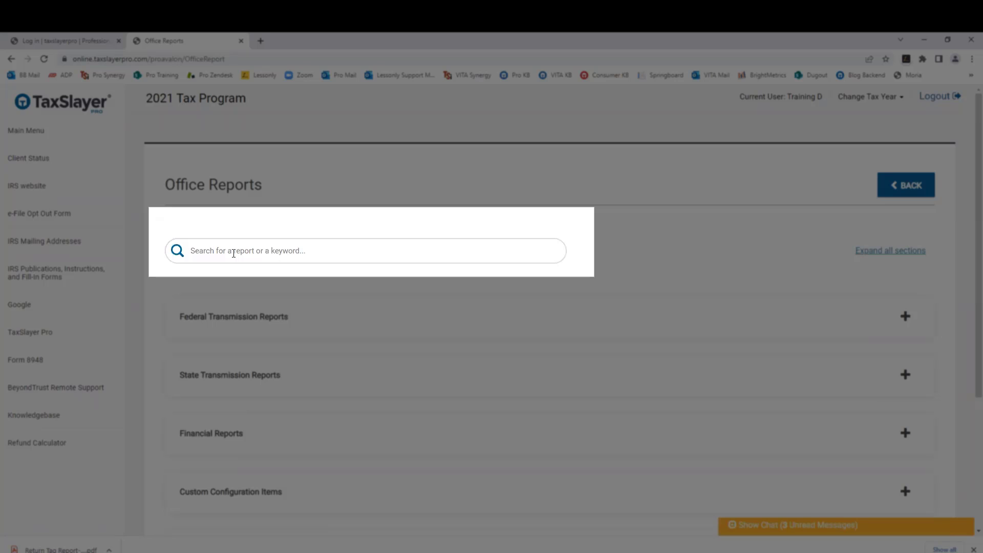
pyautogui.write('tag')
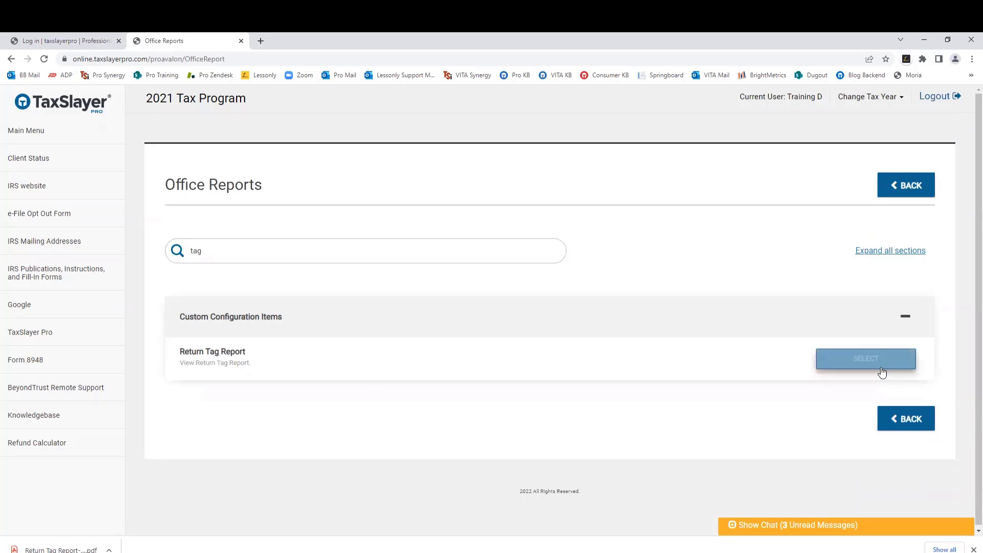
pyautogui.click(880, 363)
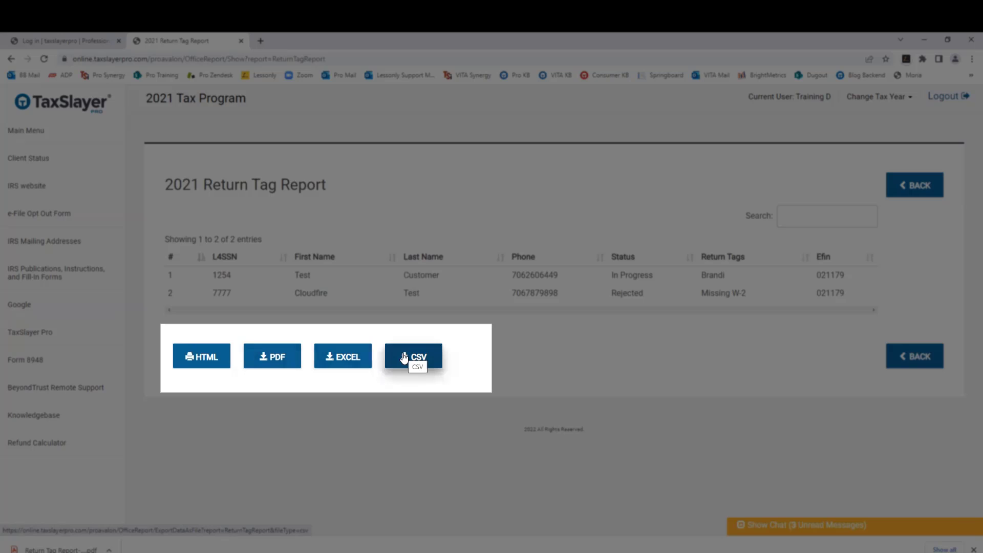
pyautogui.click(893, 358)
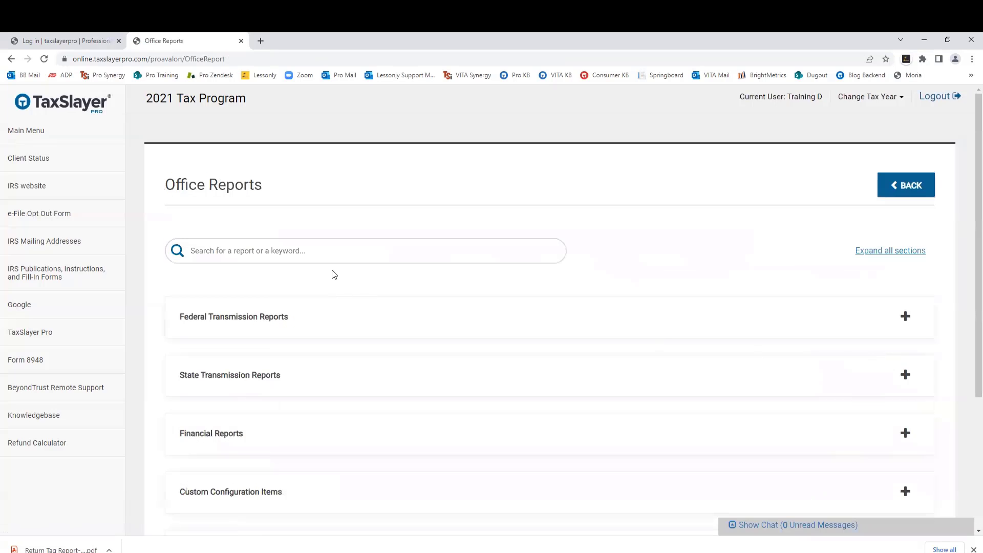
# Search 'ques', review the Return Questions report's Instagram-referral column, then return to the 2021 main menu
pyautogui.write('quest')
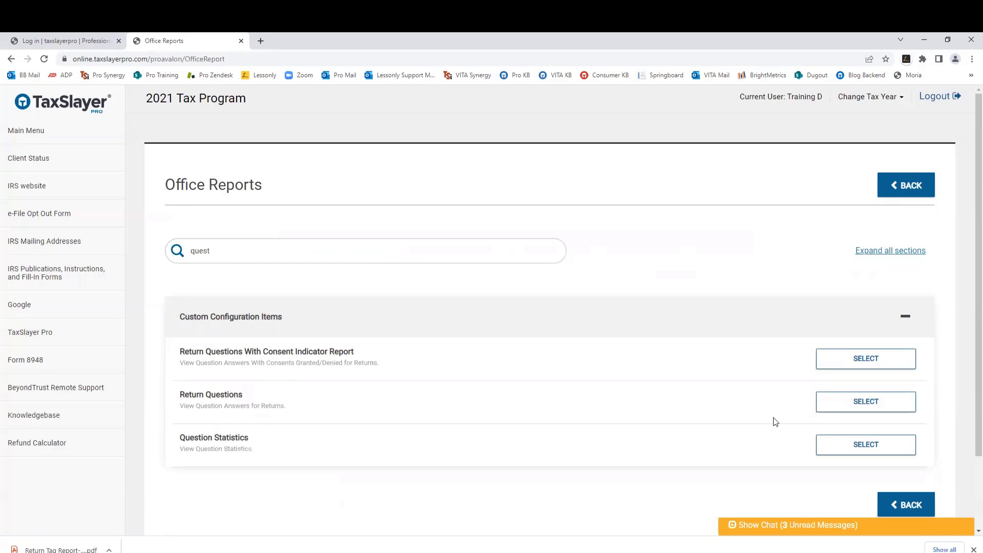
pyautogui.click(830, 401)
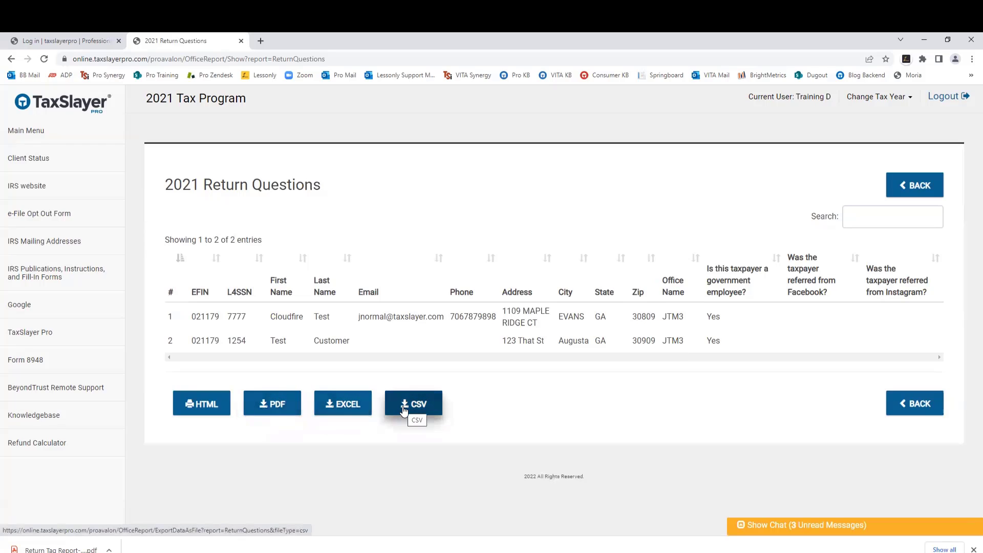
pyautogui.click(906, 405)
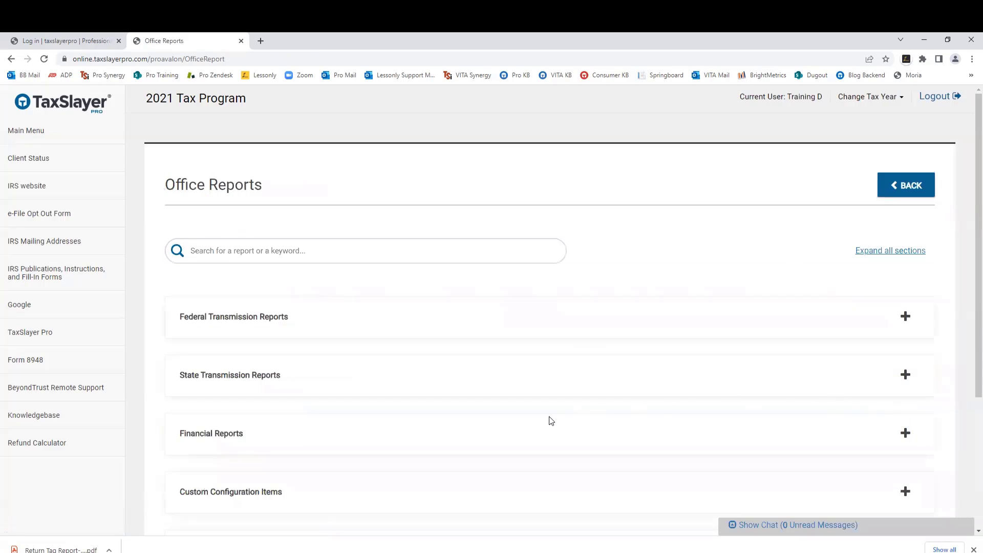
pyautogui.click(905, 185)
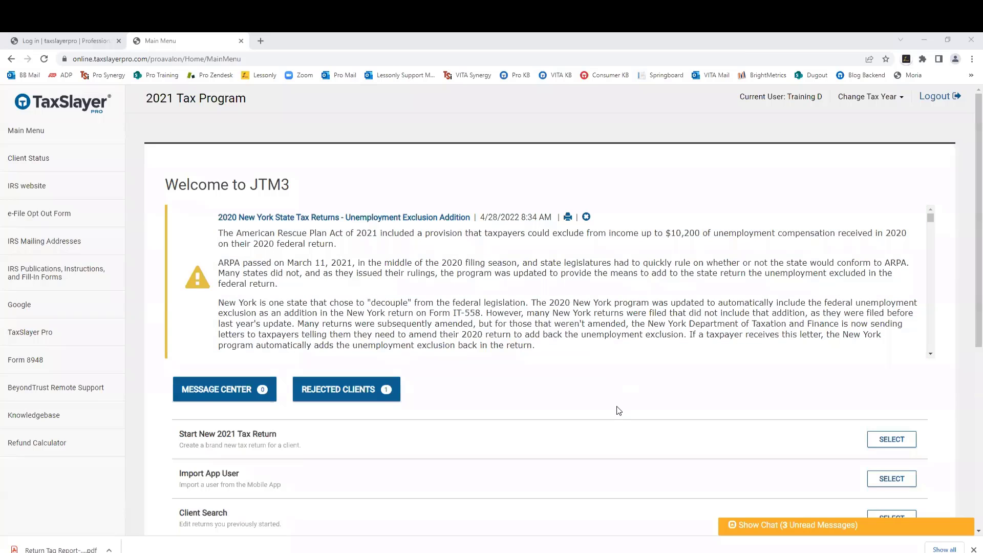
# Go to Configuration and then Print Sets, listing unlimited, PS 1, Test and I Got This
pyautogui.scroll(-4, 618, 410)
pyautogui.scroll(-1, 619, 410)
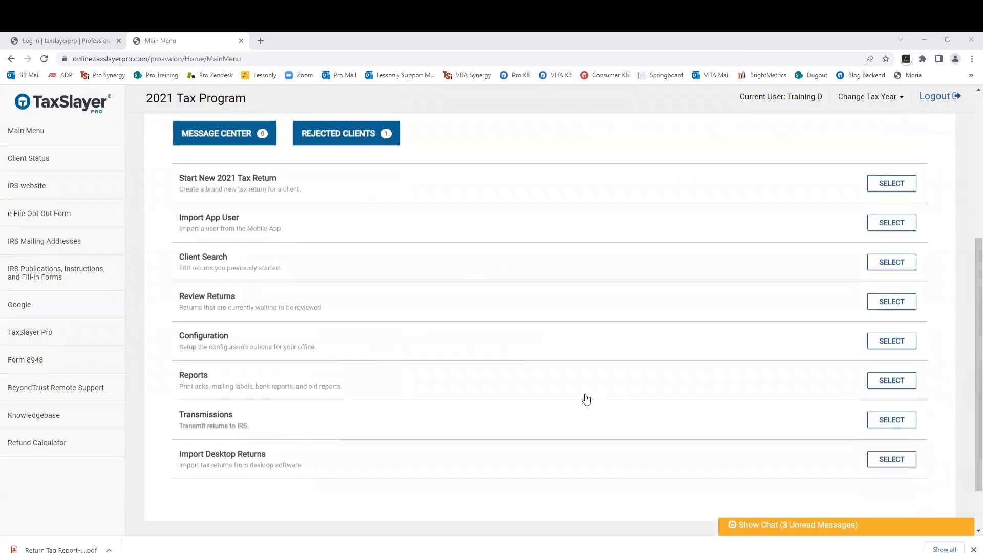
pyautogui.click(569, 351)
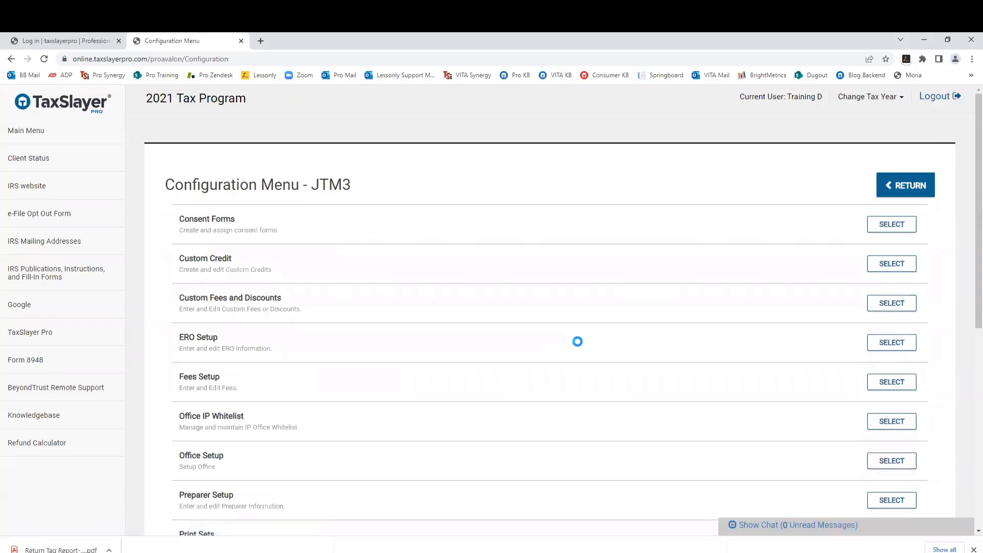
pyautogui.scroll(-3, 578, 348)
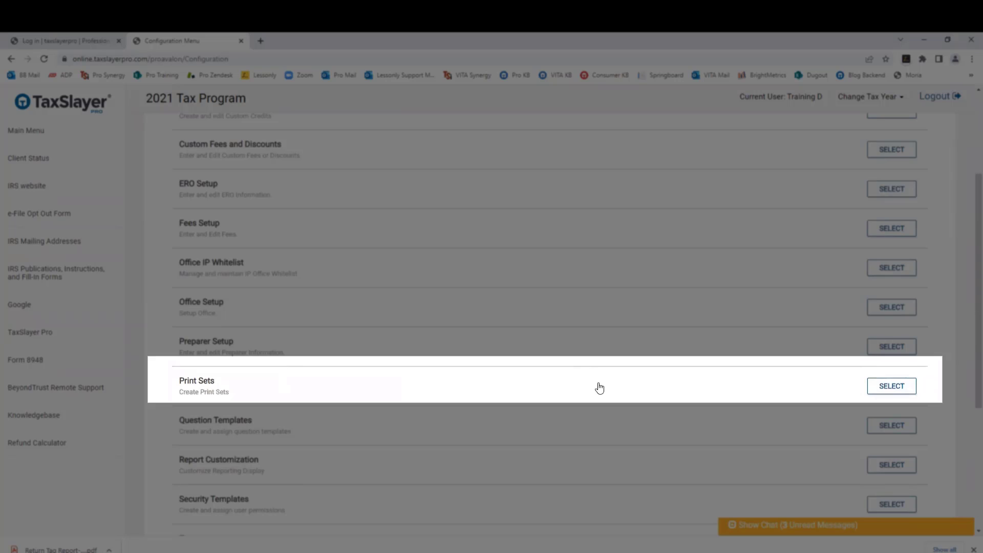
pyautogui.click(599, 388)
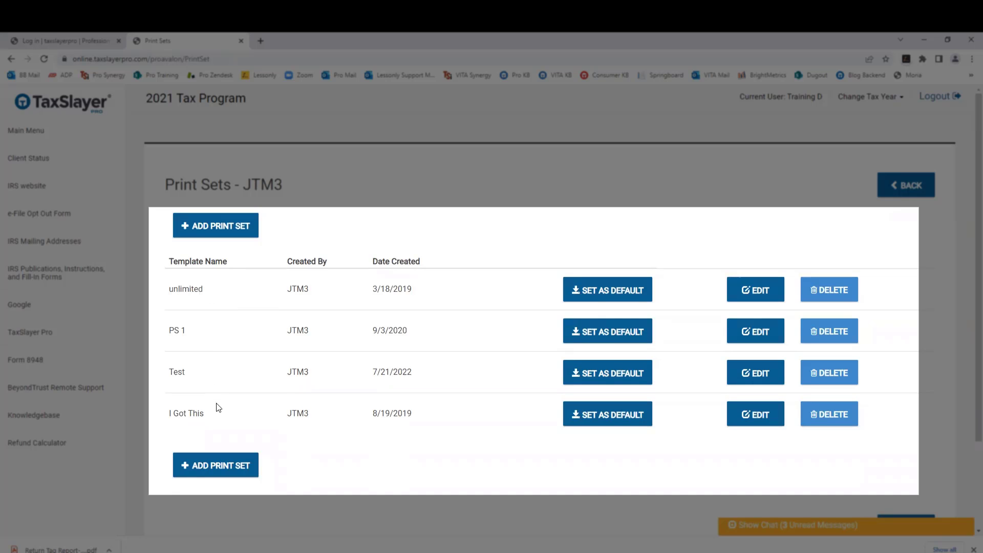
# Start a new print set named Test, search '1040' and filter to Georgia forms
pyautogui.click(231, 234)
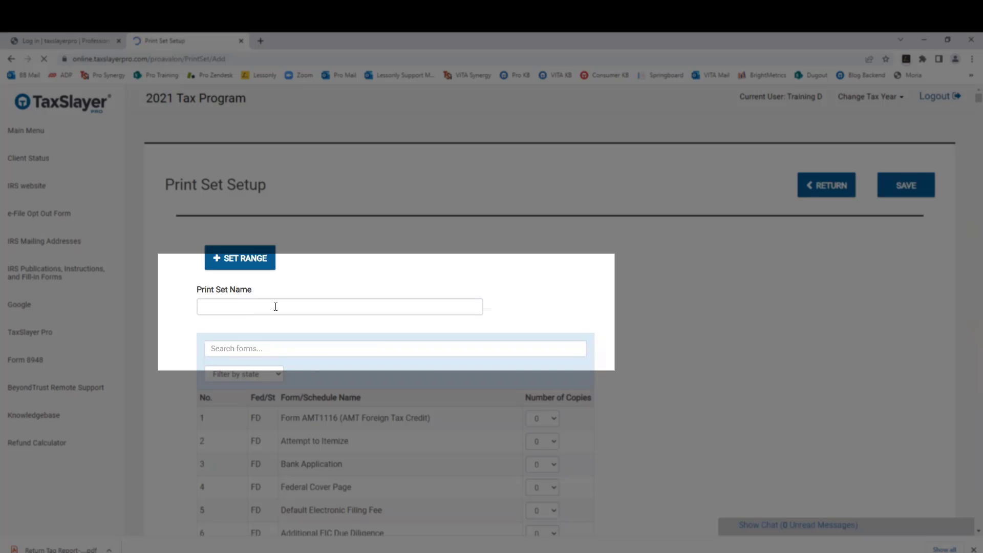
pyautogui.click(276, 308)
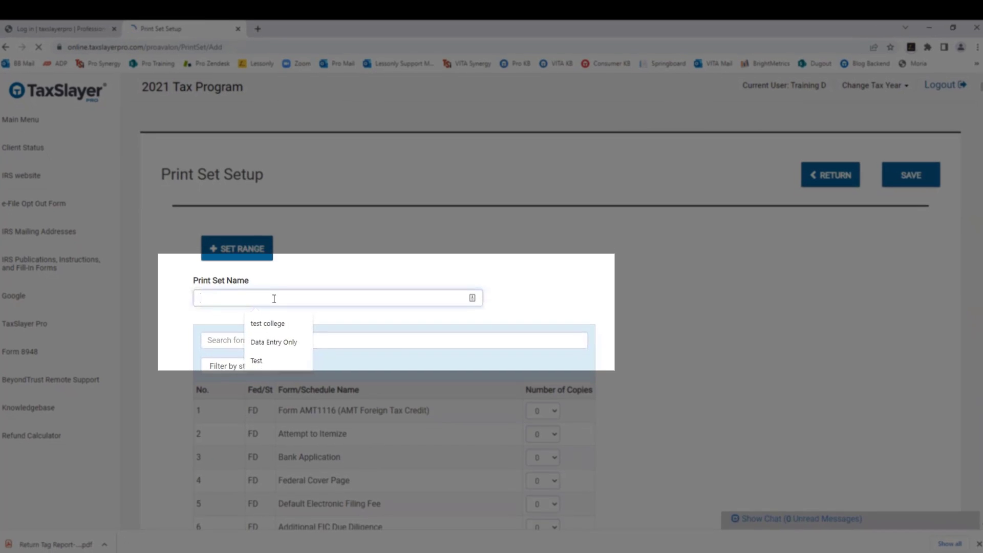
pyautogui.click(259, 367)
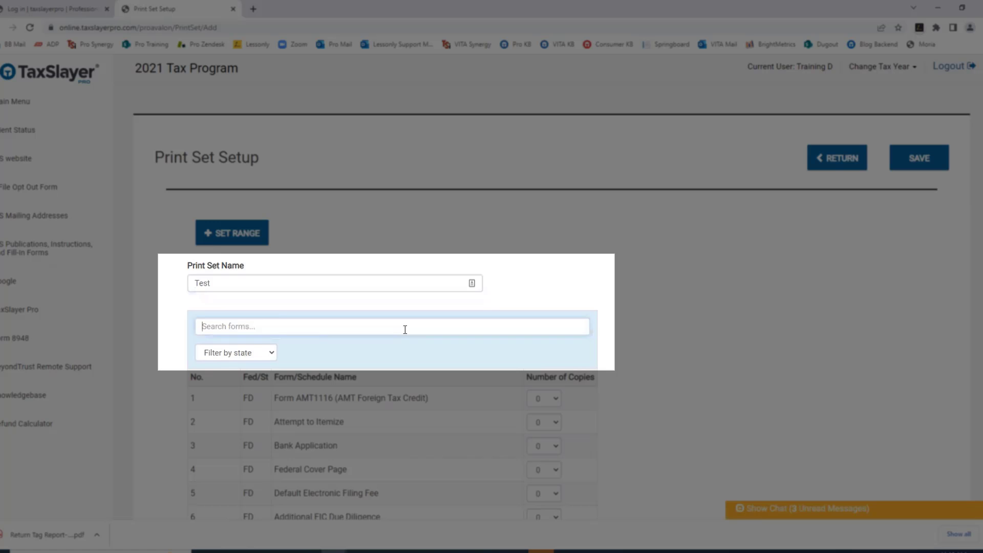
pyautogui.write('1040')
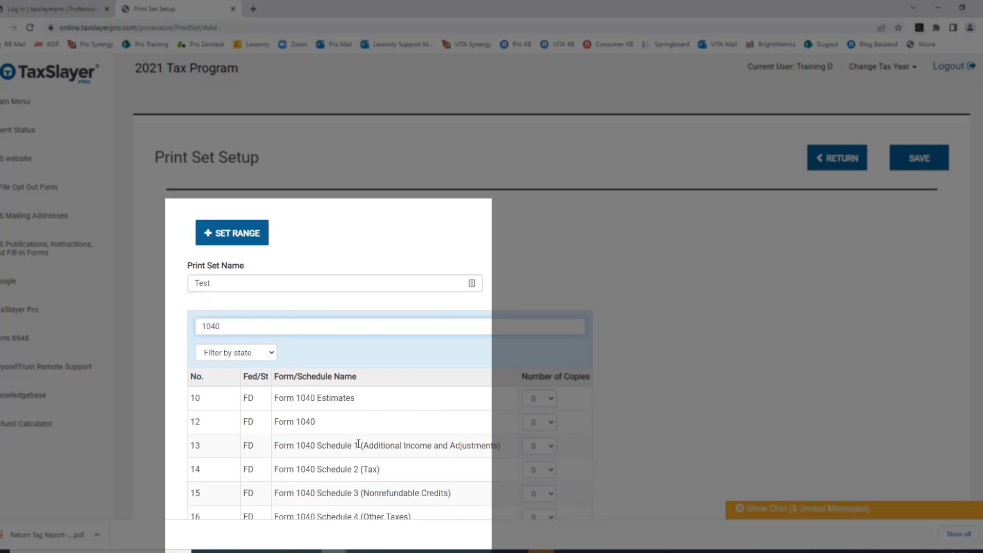
pyautogui.click(254, 355)
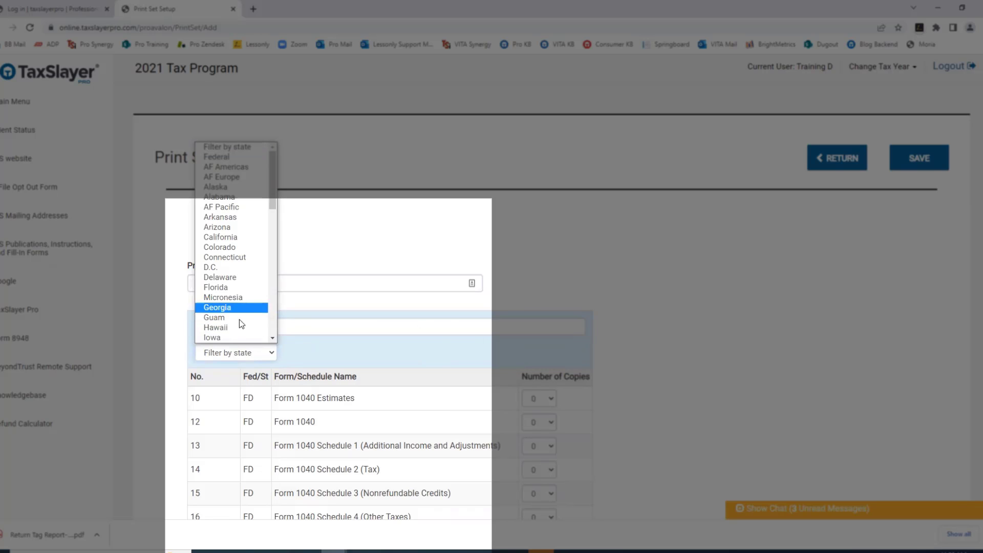
pyautogui.click(217, 308)
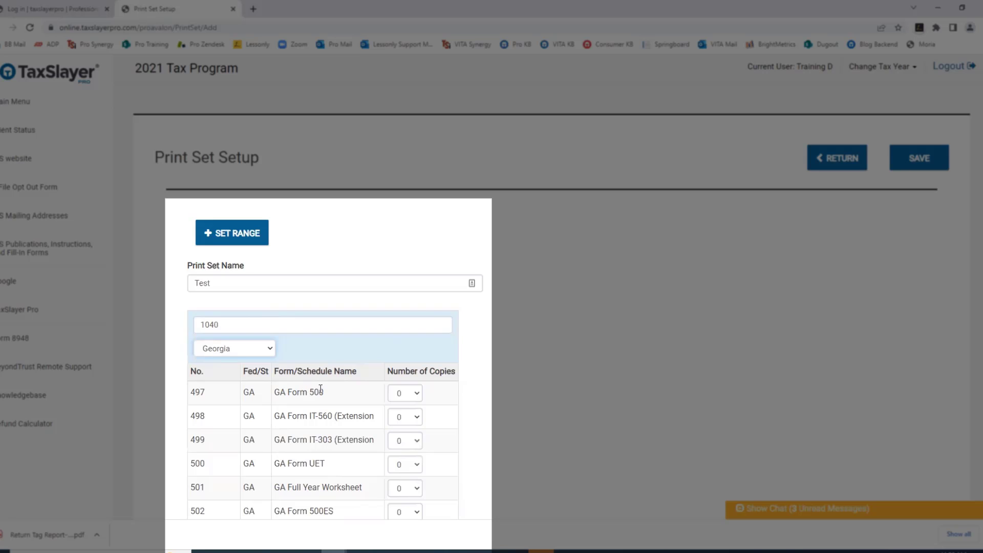
# Set the copy count for GA Form 500 and save the Test print set
pyautogui.click(407, 394)
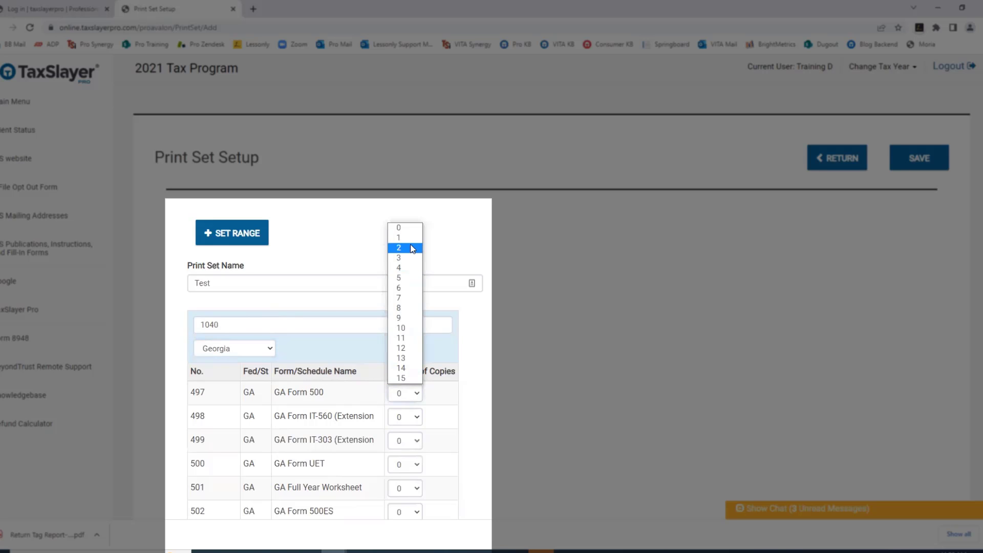
pyautogui.click(399, 229)
pyautogui.scroll(-7, 463, 430)
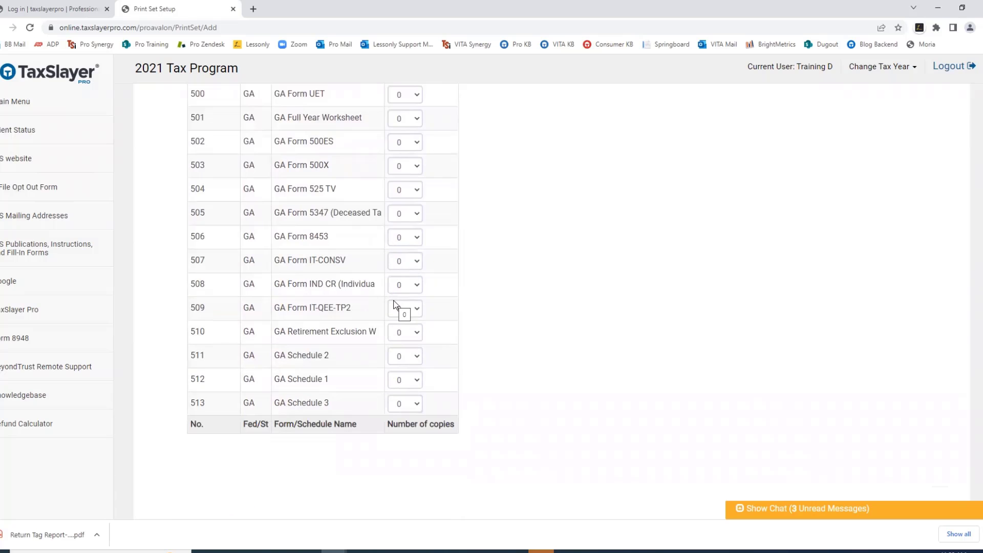
pyautogui.scroll(-3, 405, 318)
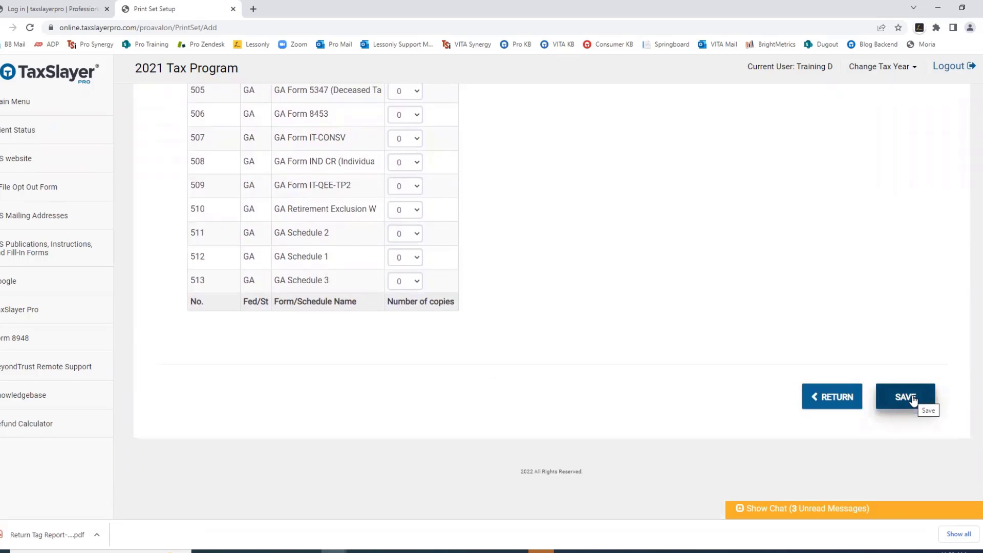
pyautogui.click(913, 399)
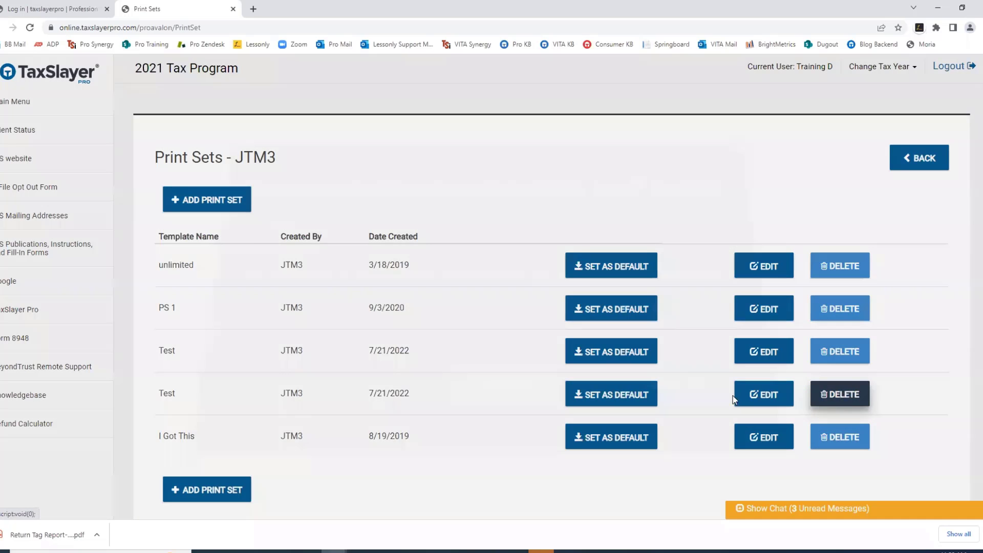
# Delete the duplicate Test print set dated 7/21/2022, leaving four templates, and return to the 2021 main menu
pyautogui.click(842, 394)
pyautogui.click(572, 338)
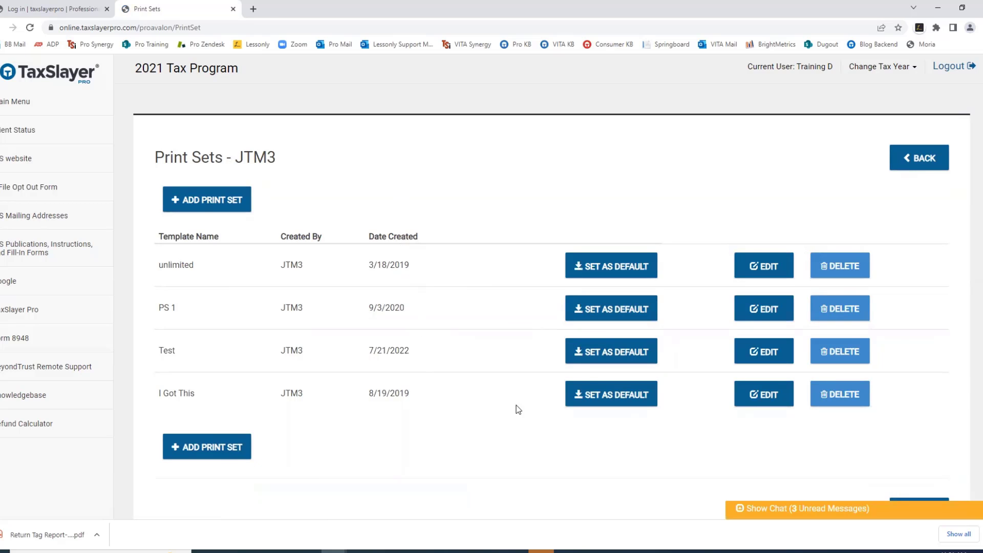
pyautogui.click(915, 165)
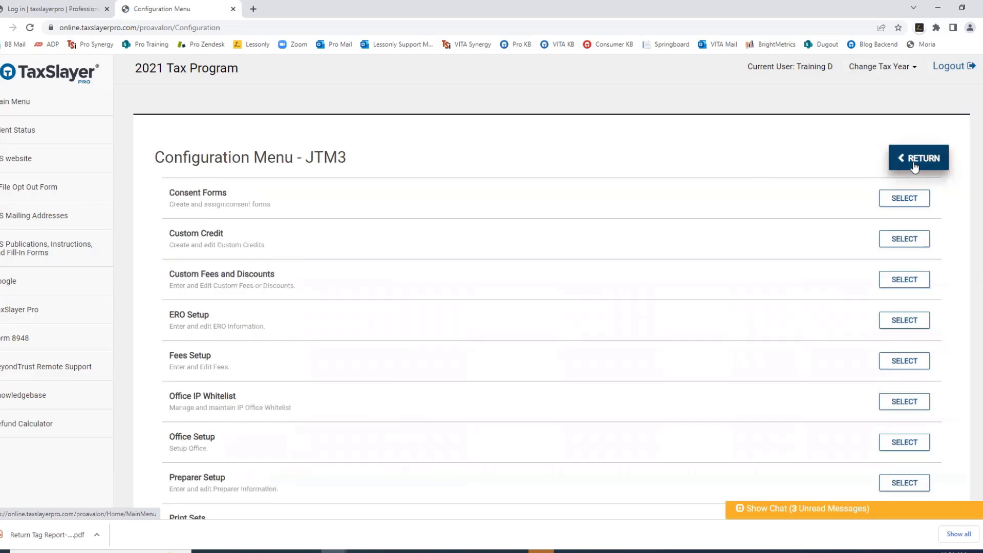
pyautogui.click(915, 165)
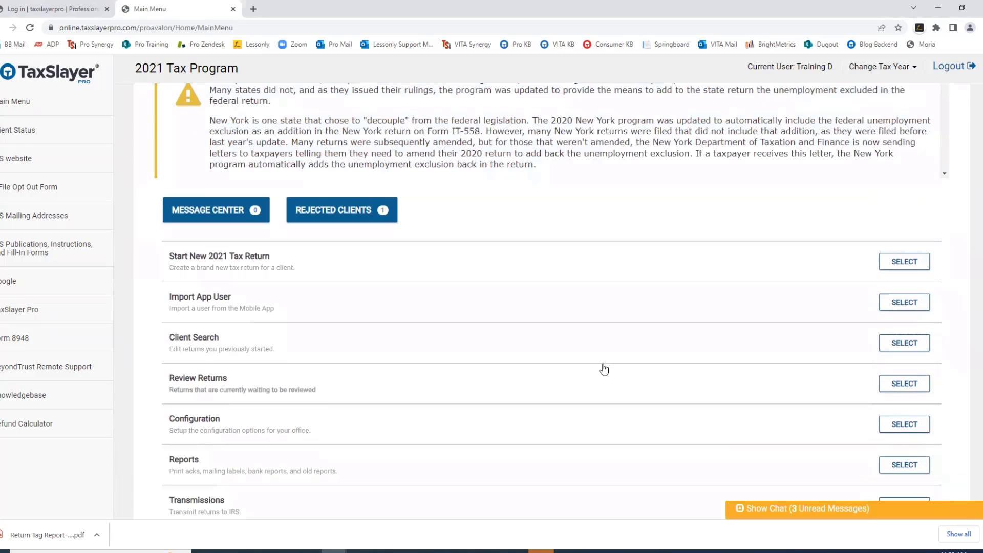